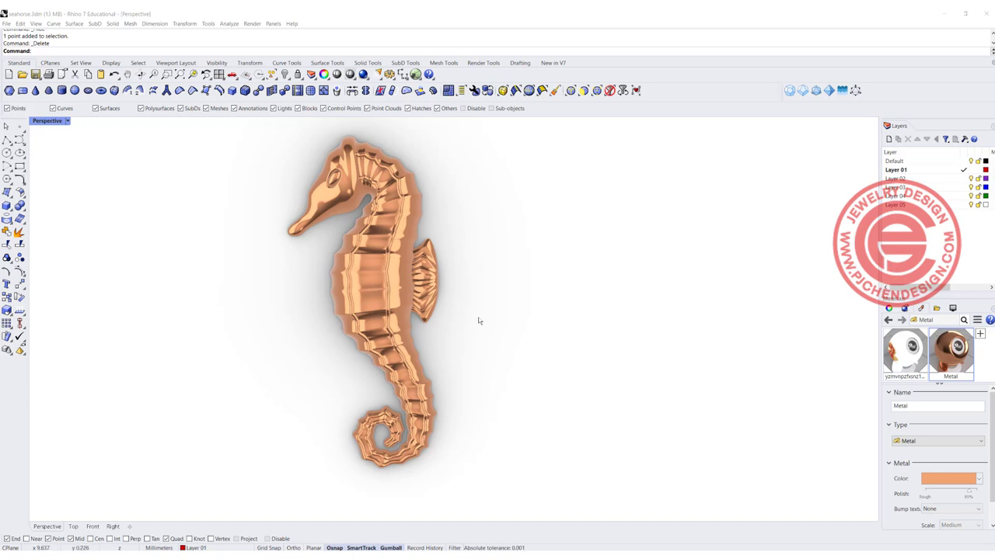
Examine the finished copper seahorse, the two body outline curves and the back fin curves in the Perspective view.
{"action": "mouse_move", "coordinate": [478, 321]}
{"action": "right_mouse_down"}
{"action": "mouse_move", "coordinate": [497, 318]}
{"action": "mouse_move", "coordinate": [536, 271]}
{"action": "mouse_move", "coordinate": [510, 304]}
{"action": "mouse_move", "coordinate": [461, 322]}
{"action": "mouse_move", "coordinate": [471, 320]}
{"action": "right_mouse_up"}
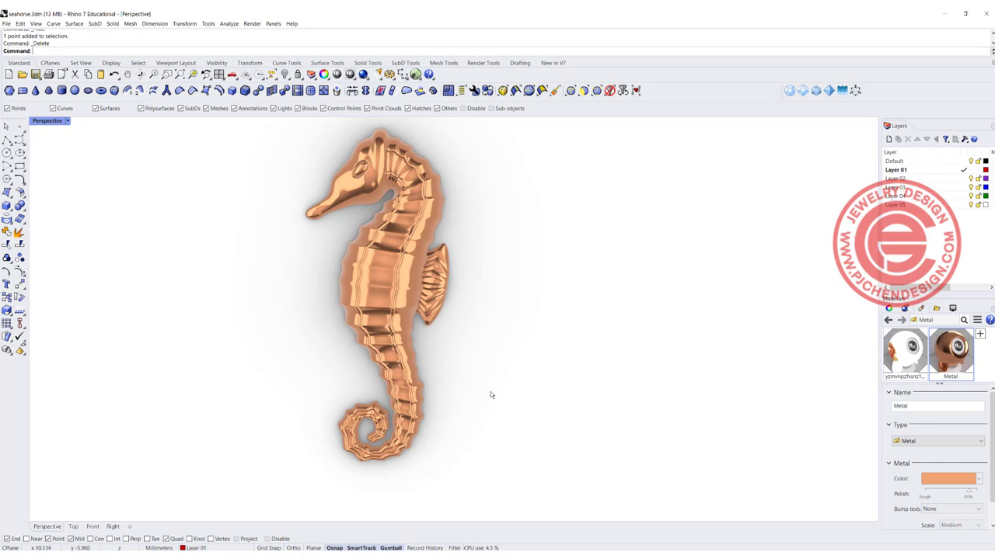
{"action": "right_click_drag", "start_coordinate": [487, 376], "coordinate": [559, 344]}
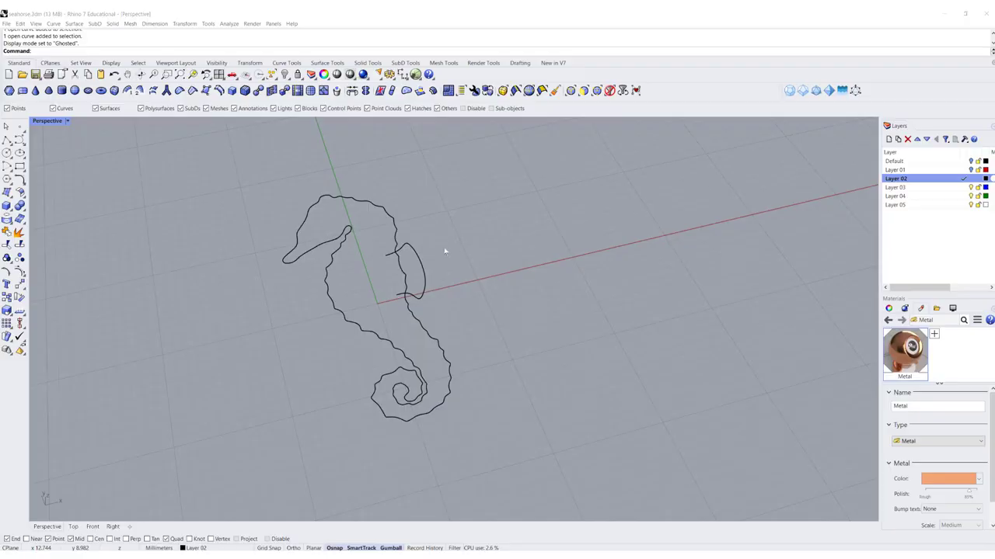
{"action": "right_click_drag", "start_coordinate": [446, 249], "coordinate": [422, 231]}
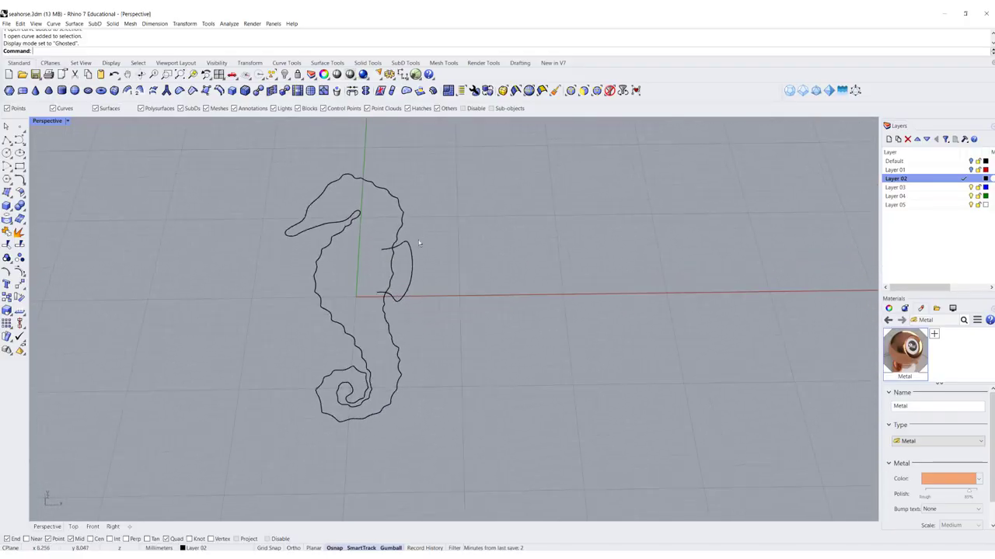
{"action": "left_click", "coordinate": [402, 225]}
{"action": "left_click", "coordinate": [346, 226]}
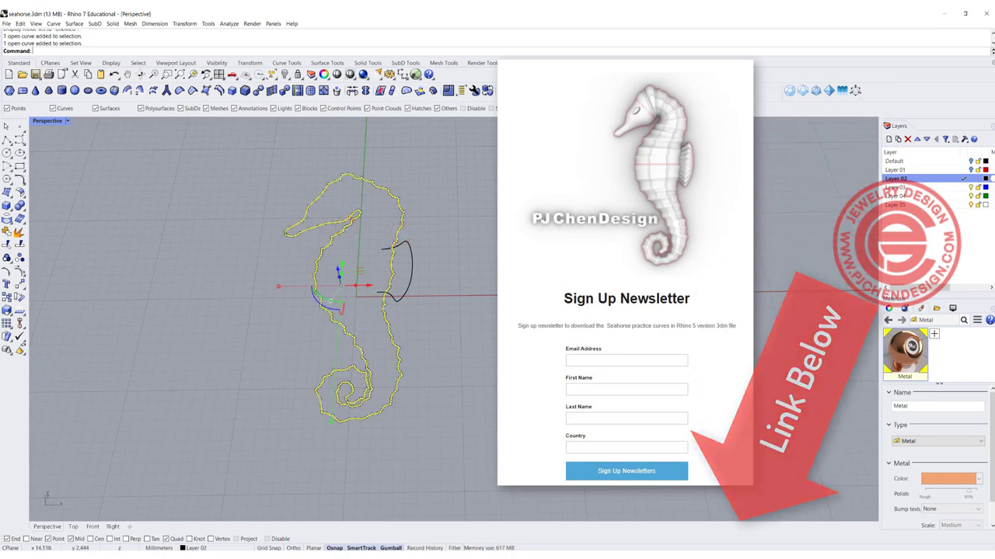
{"action": "key", "text": "Escape"}
{"action": "right_click_drag", "start_coordinate": [530, 229], "coordinate": [456, 224], "text": "shift"}
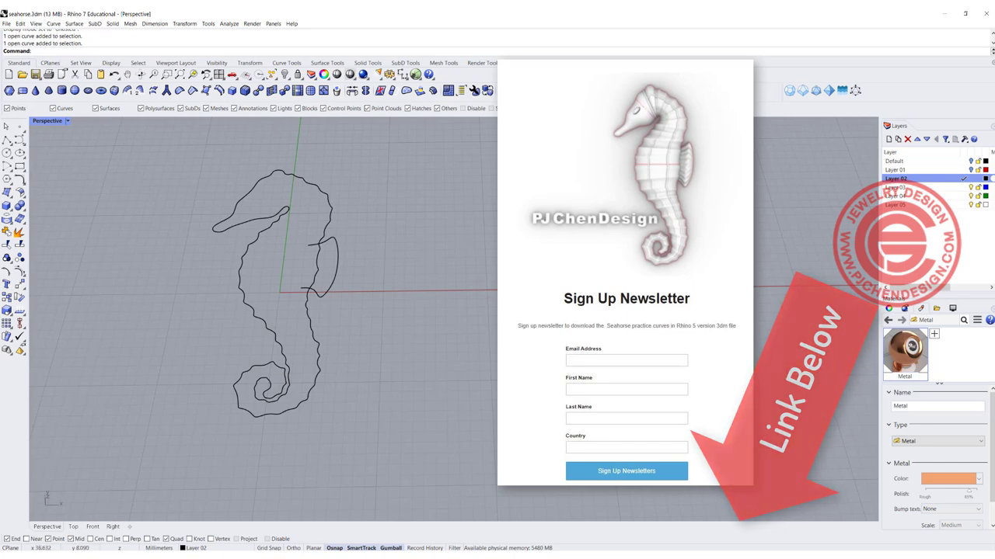
{"action": "right_click_drag", "start_coordinate": [353, 252], "coordinate": [335, 268]}
{"action": "left_click", "coordinate": [336, 268]}
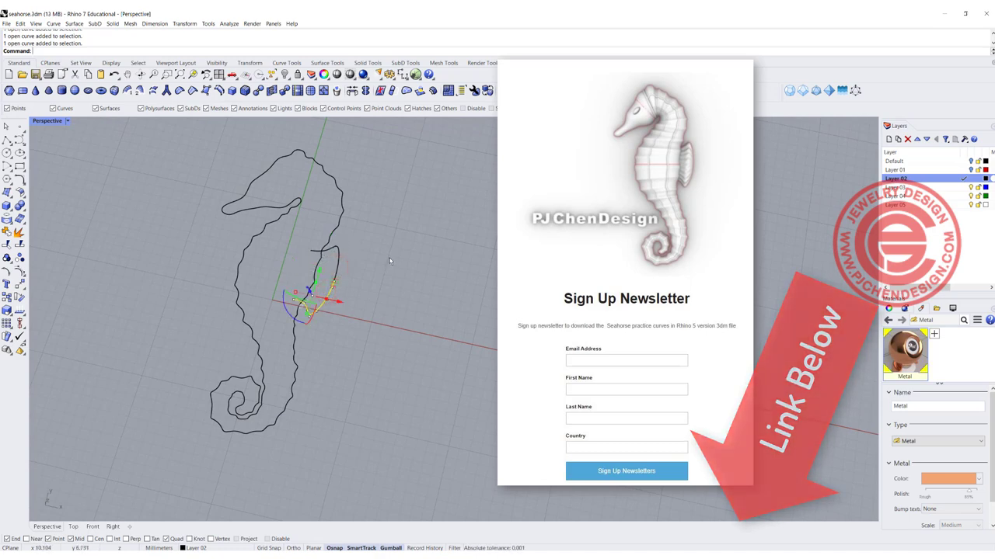
{"action": "scroll", "coordinate": [387, 266], "scroll_direction": "down", "scroll_amount": 2}
{"action": "right_click_drag", "start_coordinate": [388, 266], "coordinate": [464, 282]}
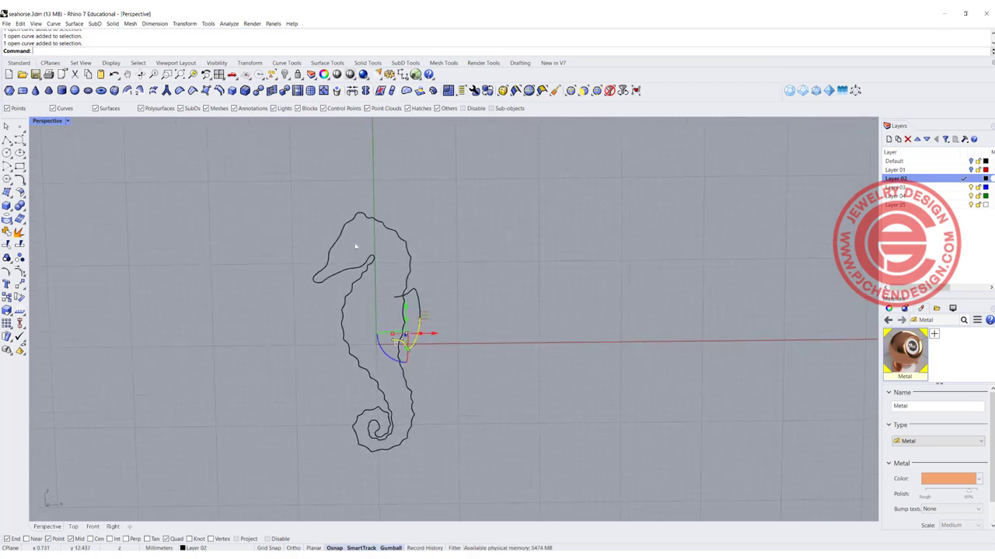
Examine the inner and outer body outline curves one at a time in a maximized Top view.
{"action": "double_click", "coordinate": [43, 122]}
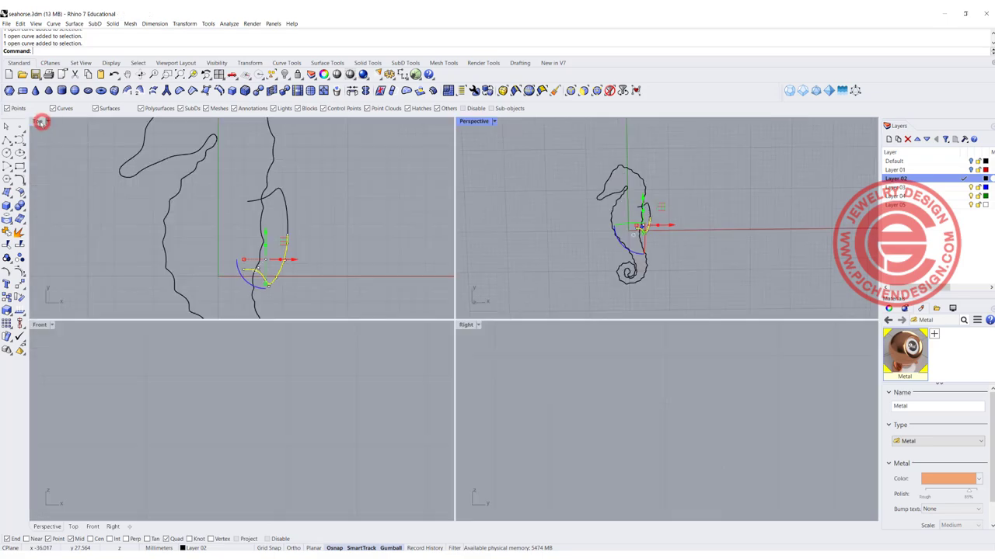
{"action": "double_click", "coordinate": [37, 122]}
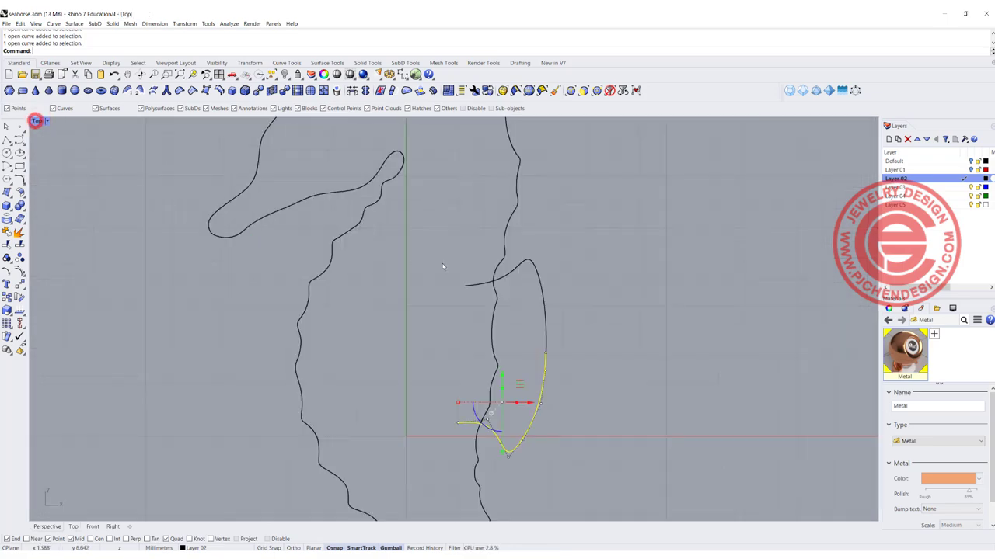
{"action": "scroll", "coordinate": [442, 267], "scroll_direction": "down", "scroll_amount": 5}
{"action": "right_click_drag", "start_coordinate": [386, 254], "coordinate": [348, 235]}
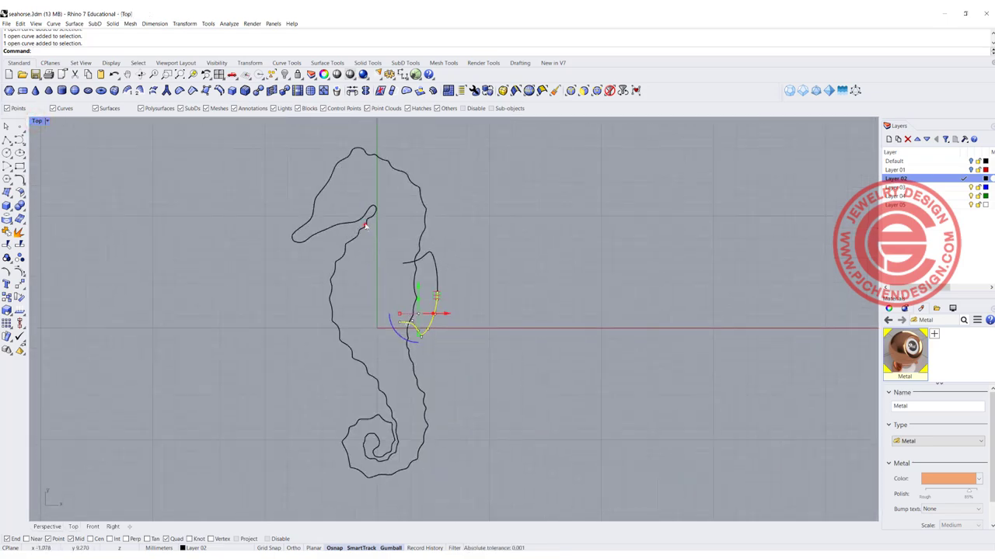
{"action": "left_click", "coordinate": [364, 226]}
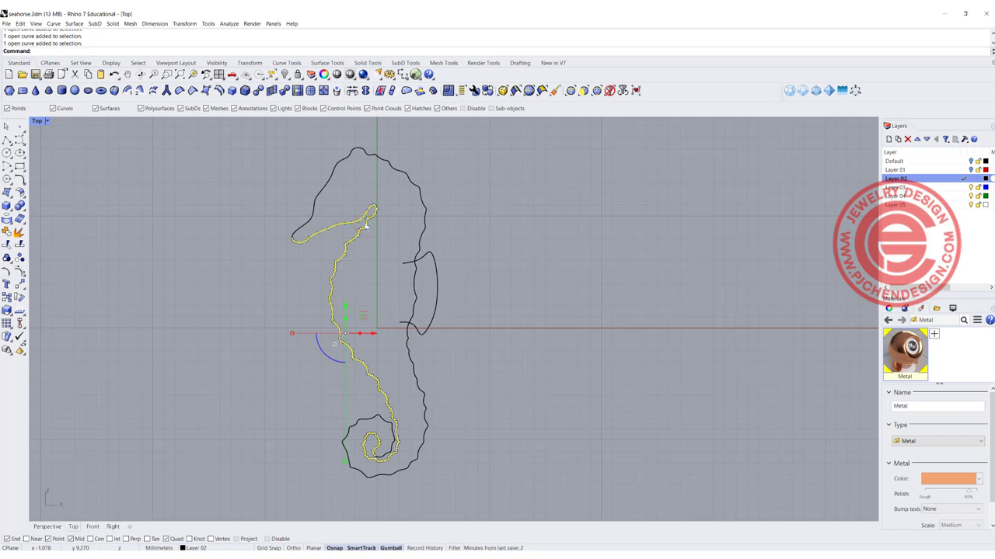
{"action": "left_click", "coordinate": [425, 212]}
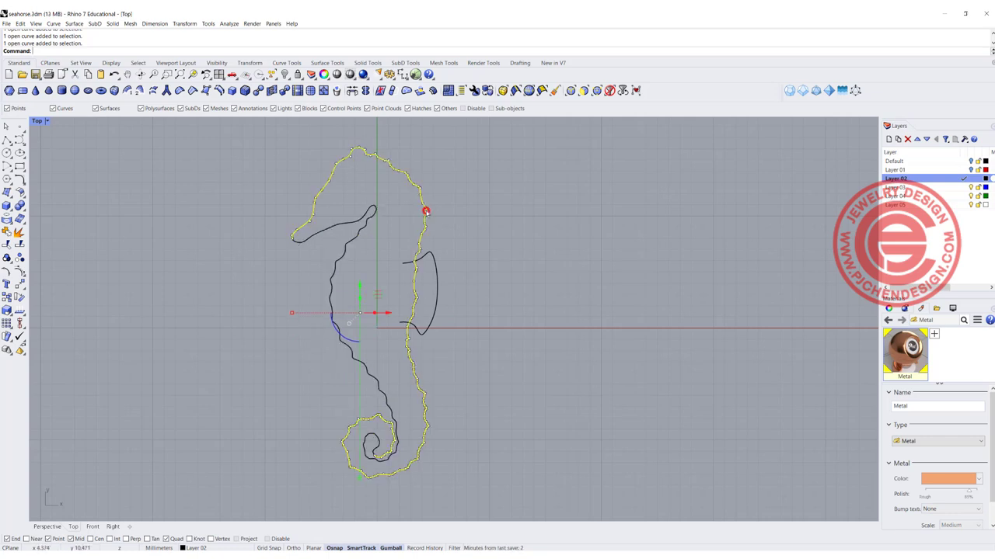
{"action": "left_click", "coordinate": [387, 203]}
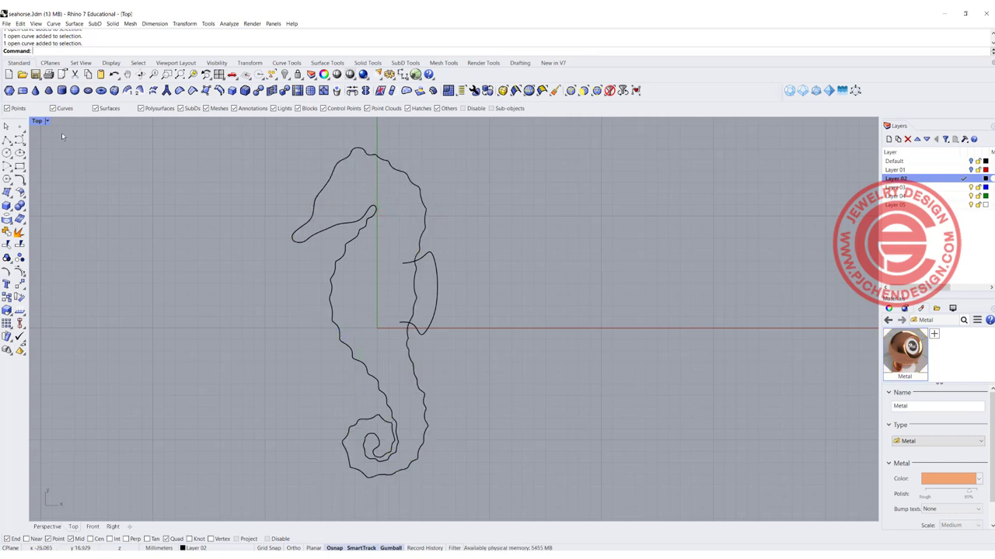
Enable the Near object snap and draw an upright arc across the head from the throat curve to the forehead curve, with a vertical start direction.
{"action": "double_click", "coordinate": [36, 122]}
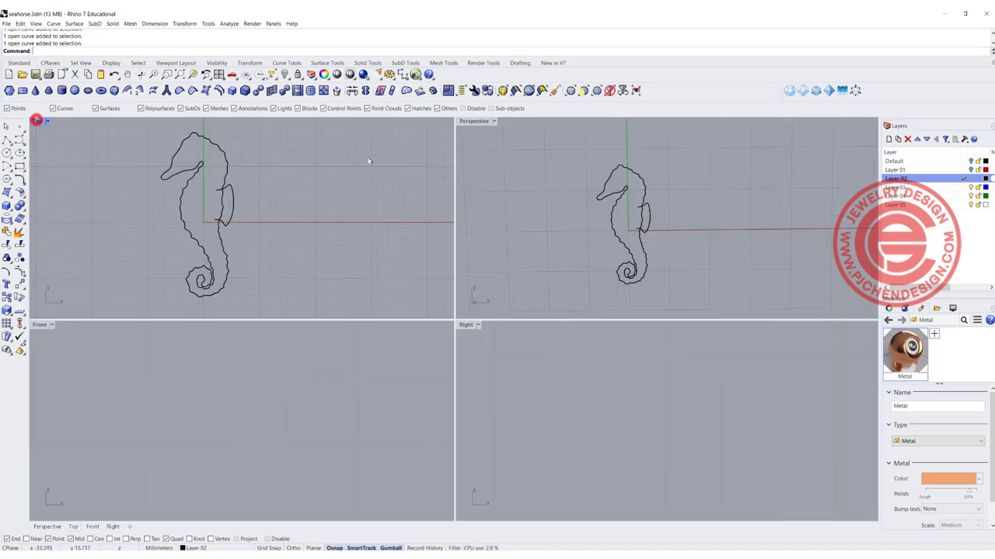
{"action": "left_click", "coordinate": [474, 122]}
{"action": "double_click", "coordinate": [474, 122]}
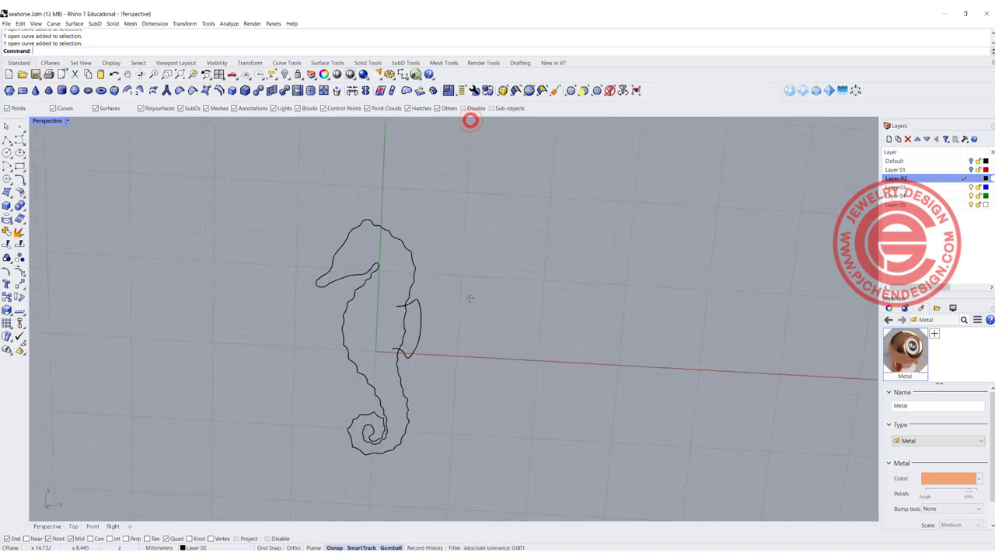
{"action": "right_click_drag", "start_coordinate": [471, 122], "coordinate": [412, 272]}
{"action": "right_click_drag", "start_coordinate": [507, 210], "coordinate": [454, 245], "text": "shift"}
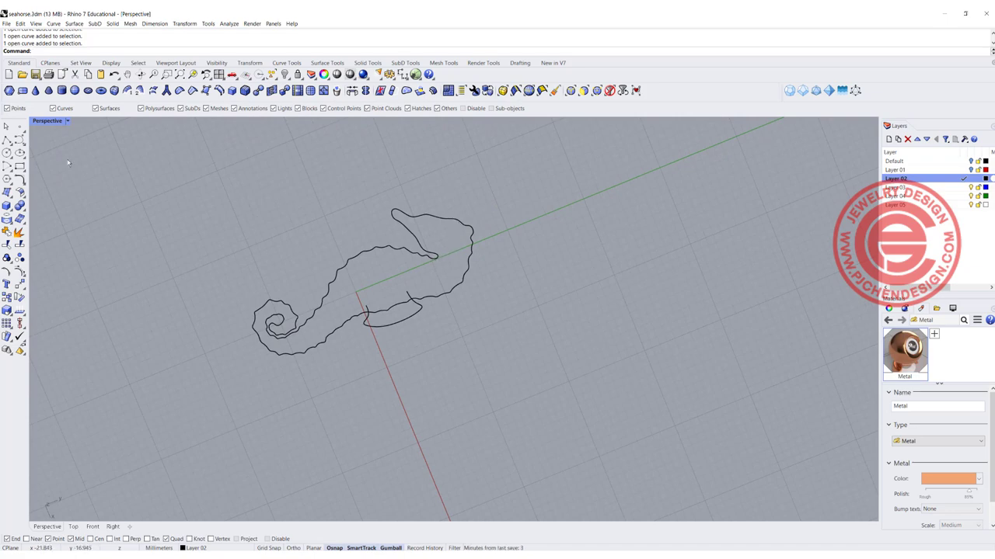
{"action": "left_click", "coordinate": [7, 167]}
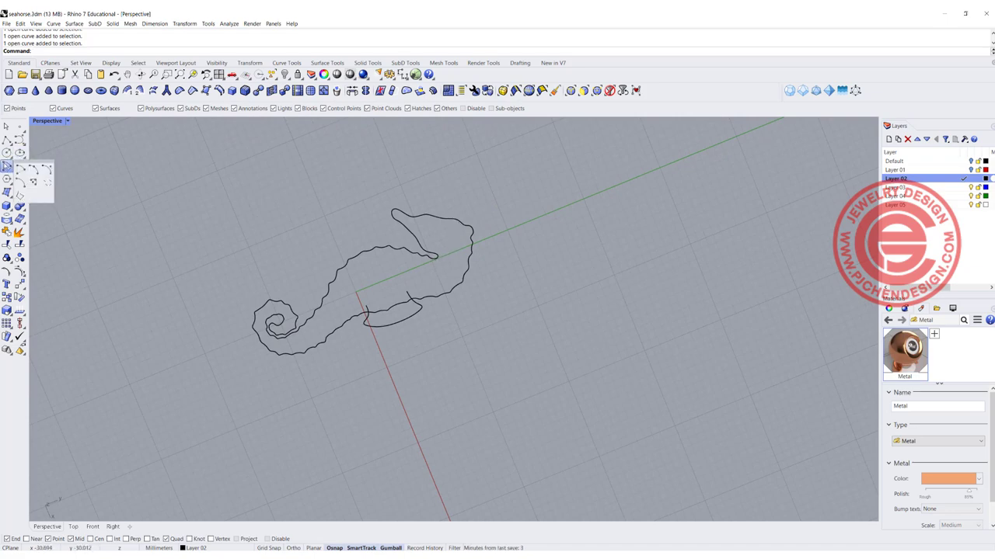
{"action": "left_click", "coordinate": [47, 170]}
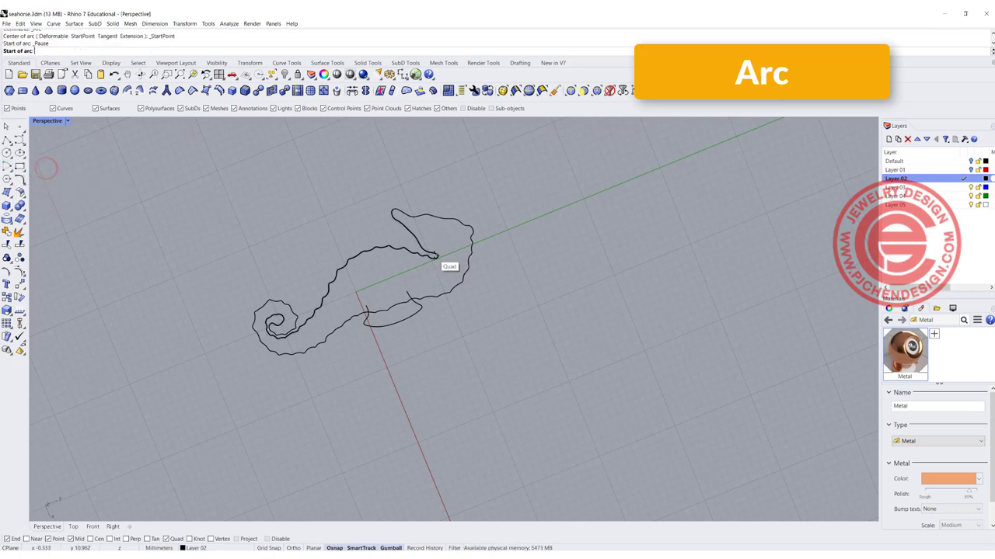
{"action": "scroll", "coordinate": [439, 263], "scroll_direction": "up", "scroll_amount": 5}
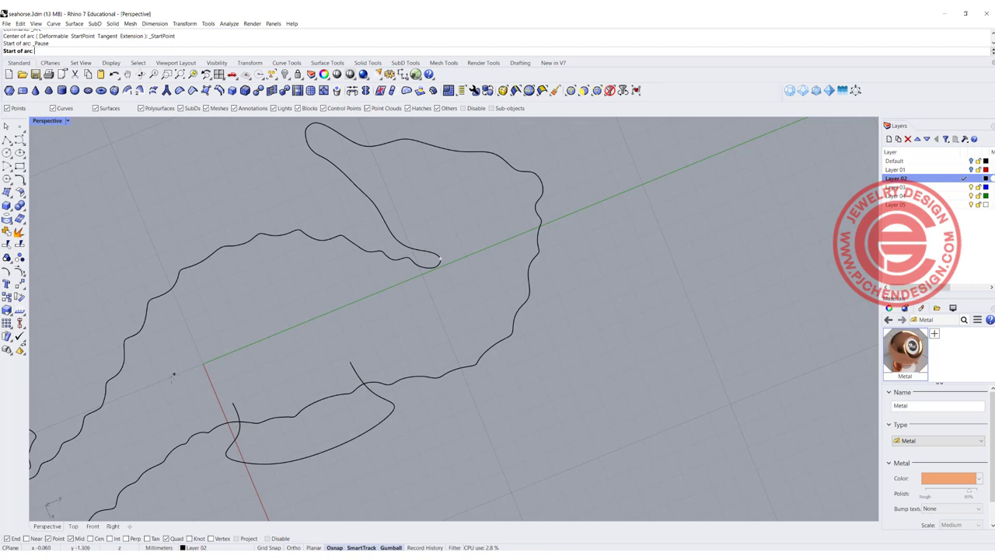
{"action": "left_click", "coordinate": [25, 540]}
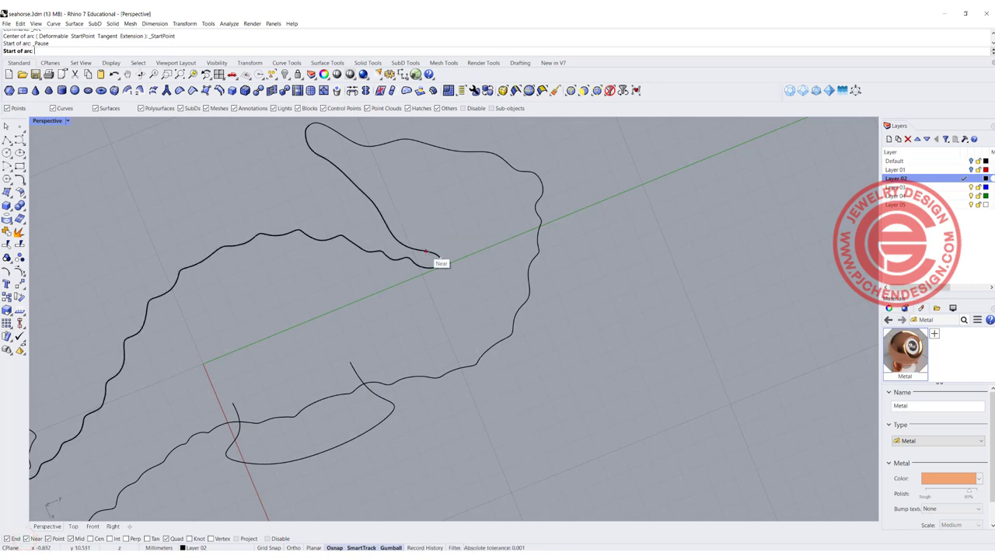
{"action": "left_click", "coordinate": [426, 252]}
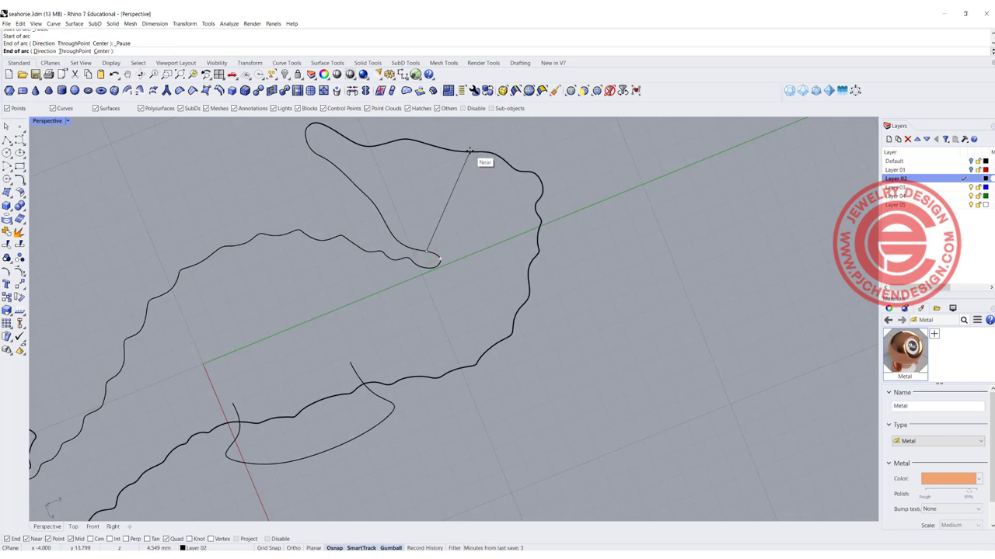
{"action": "left_click", "coordinate": [469, 150]}
{"action": "left_click", "coordinate": [71, 50]}
{"action": "double_click", "coordinate": [47, 121]}
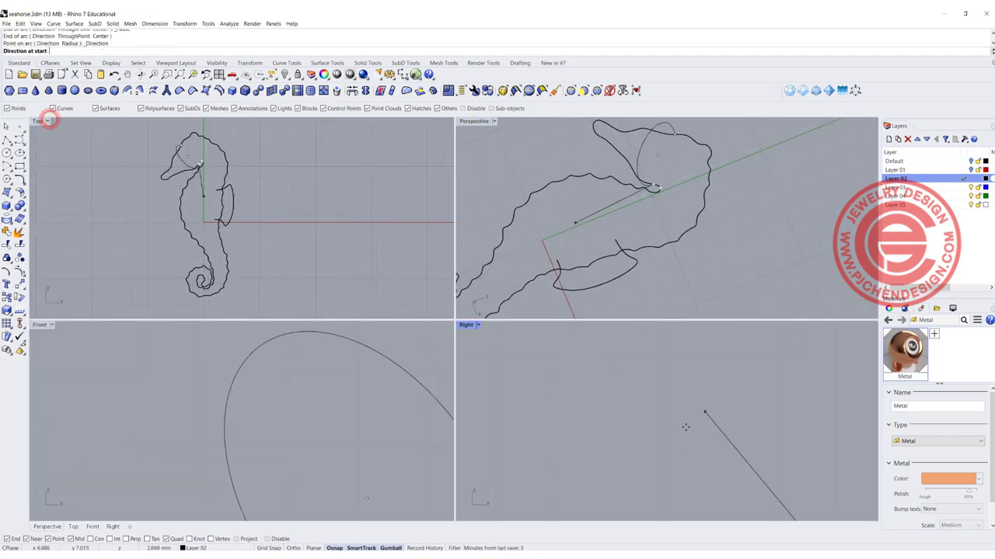
{"action": "scroll", "coordinate": [673, 423], "scroll_direction": "down", "scroll_amount": 6}
{"action": "right_click_drag", "start_coordinate": [770, 455], "coordinate": [662, 433]}
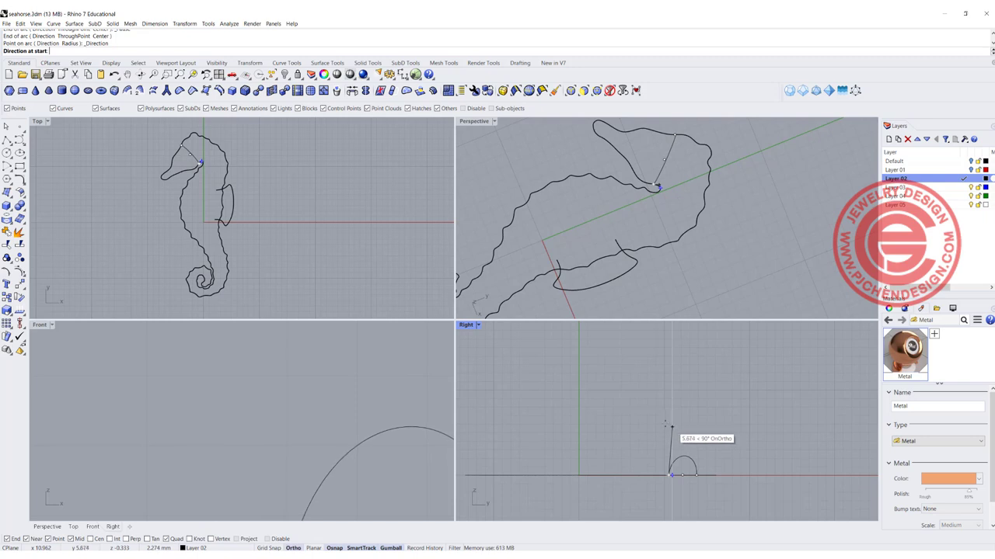
{"action": "left_click", "coordinate": [650, 424]}
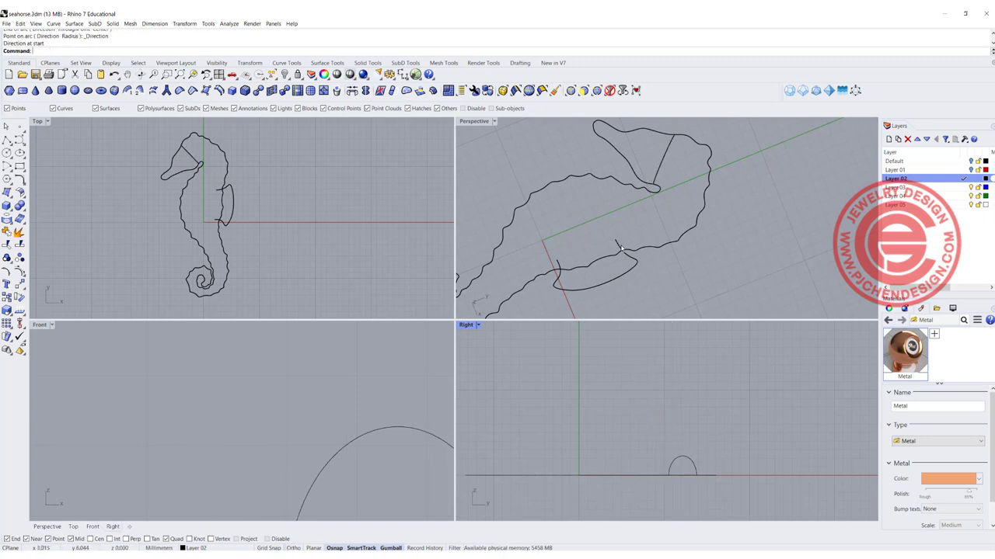
Draw a second upright arc across the widest part of the body from the belly curve to the back curve, using a vertical start direction.
{"action": "right_click_drag", "start_coordinate": [621, 247], "coordinate": [624, 181]}
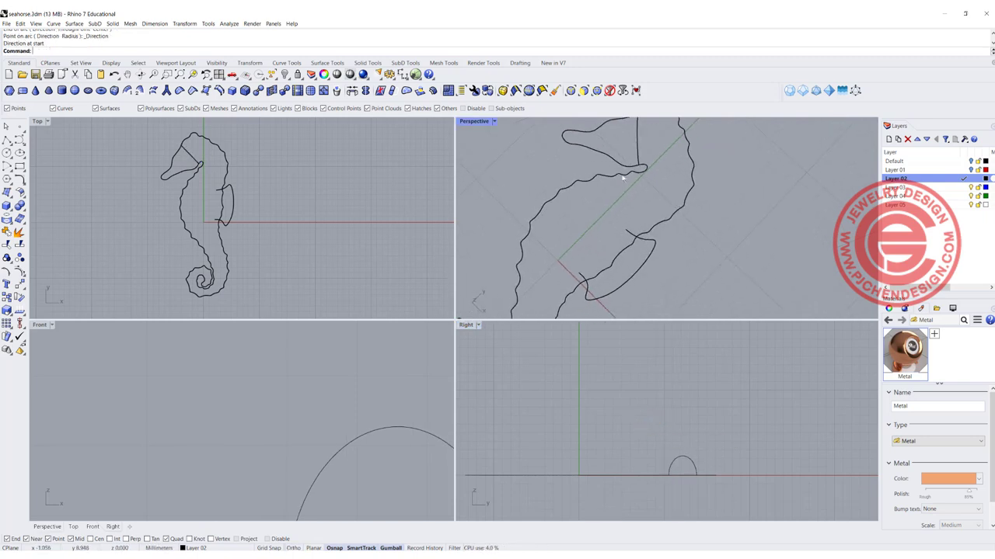
{"action": "right_click", "coordinate": [554, 206]}
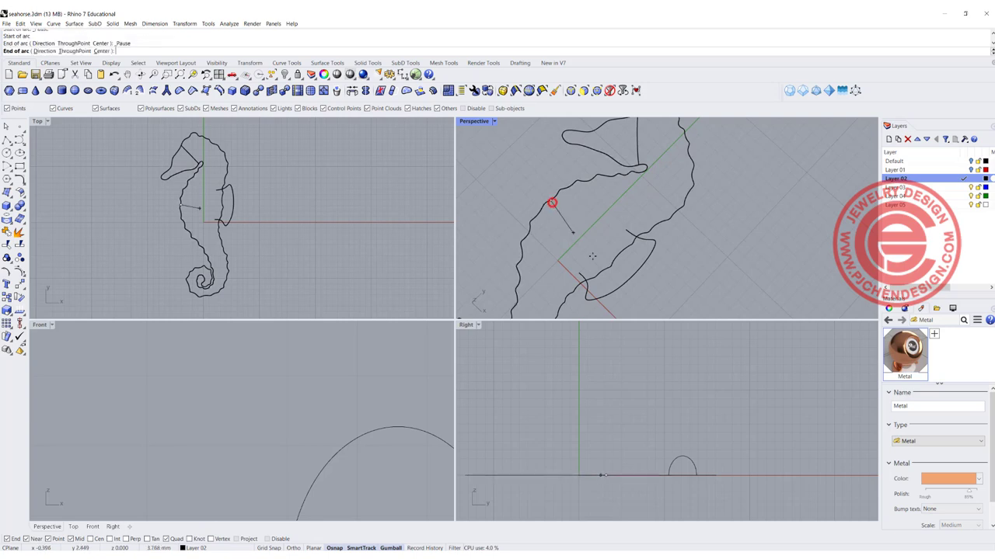
{"action": "left_click", "coordinate": [550, 200]}
{"action": "key", "text": "shift"}
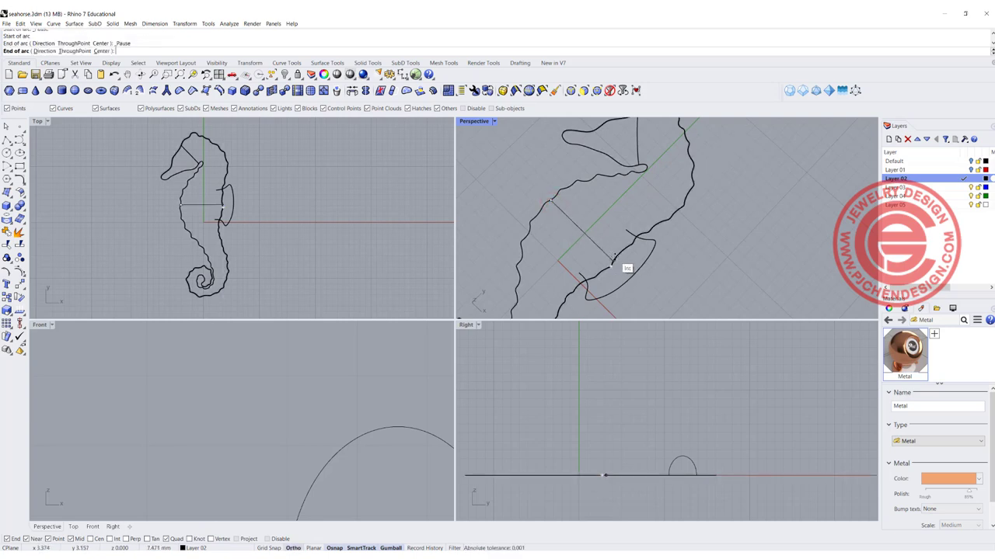
{"action": "left_click", "coordinate": [612, 266]}
{"action": "key", "text": "d"}
{"action": "key", "text": "Return"}
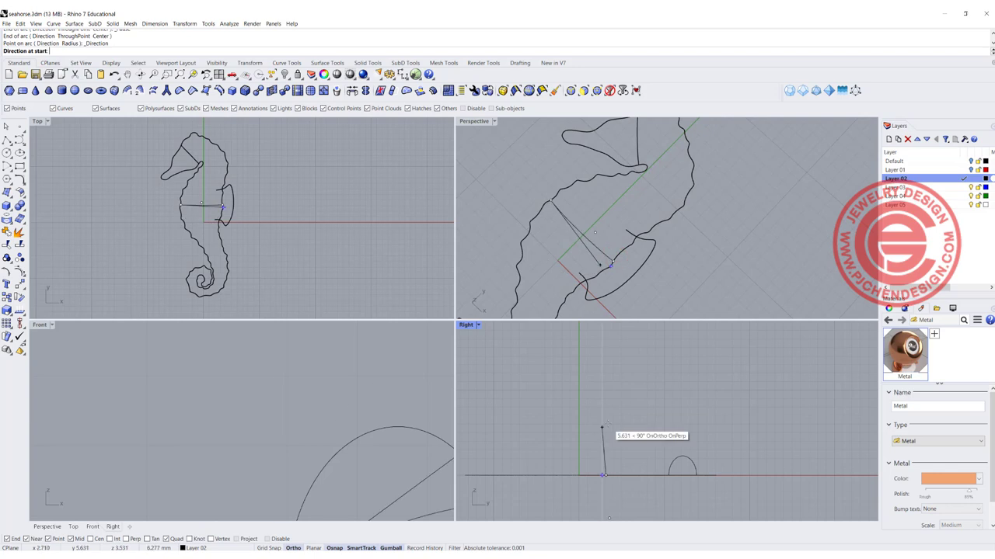
{"action": "left_click", "coordinate": [619, 393], "text": "shift"}
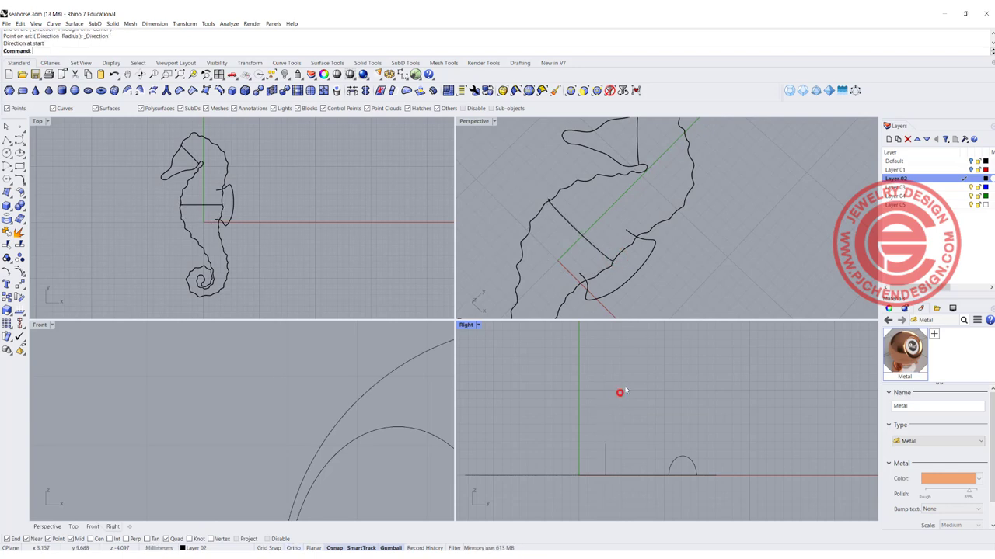
Draw a third upright arc across the tail coil between its inner and outer curves with a vertical start direction, and maximize the Perspective view.
{"action": "scroll", "coordinate": [622, 285], "scroll_direction": "down", "scroll_amount": 6}
{"action": "right_click_drag", "start_coordinate": [621, 285], "coordinate": [645, 261]}
{"action": "scroll", "coordinate": [643, 262], "scroll_direction": "up", "scroll_amount": 5}
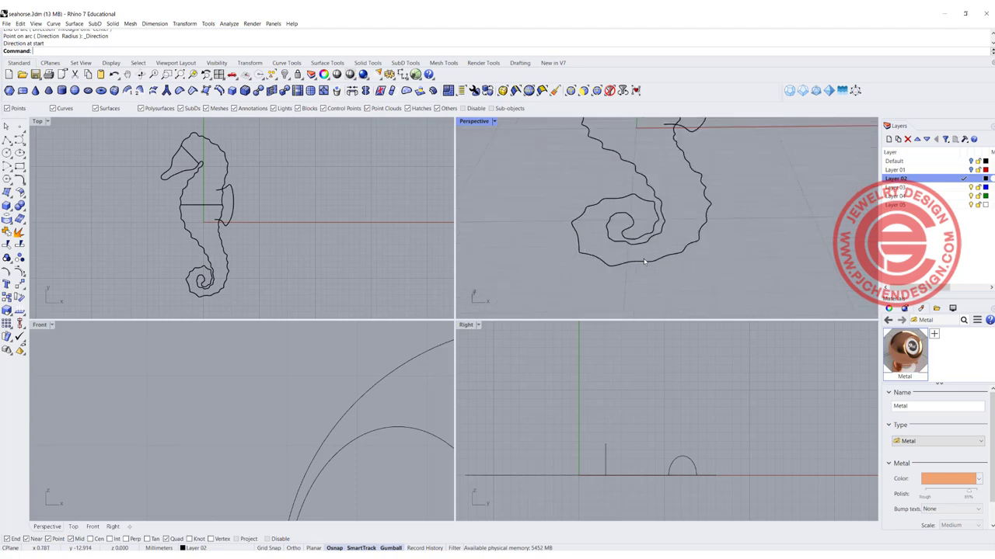
{"action": "scroll", "coordinate": [607, 241], "scroll_direction": "up", "scroll_amount": 3}
{"action": "right_click", "coordinate": [602, 231]}
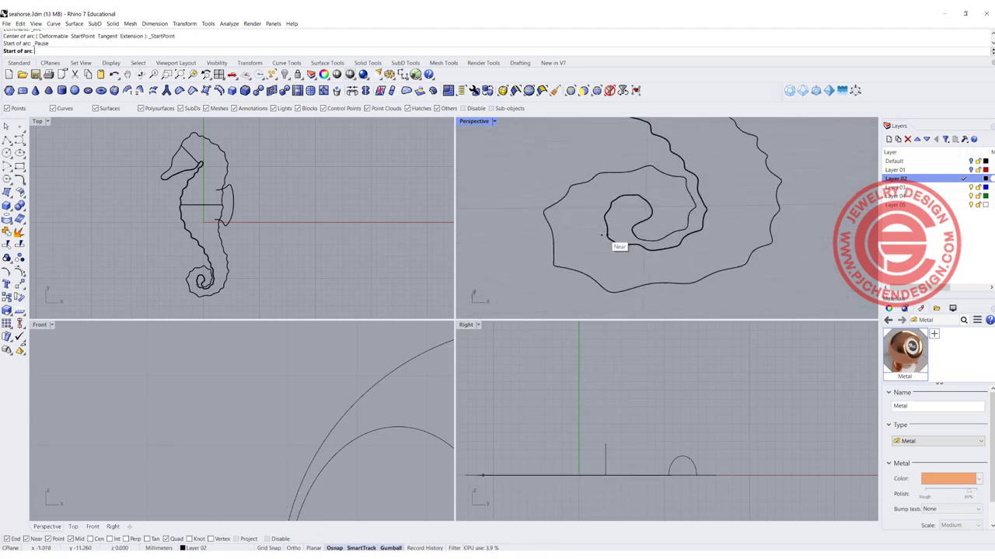
{"action": "scroll", "coordinate": [194, 288], "scroll_direction": "up", "scroll_amount": 8}
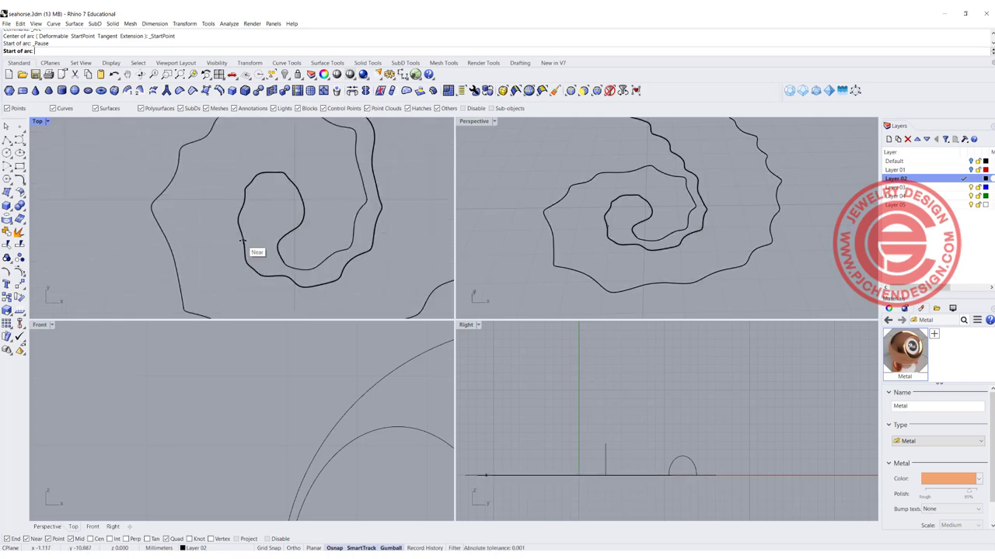
{"action": "left_click", "coordinate": [242, 240]}
{"action": "left_click", "coordinate": [174, 258]}
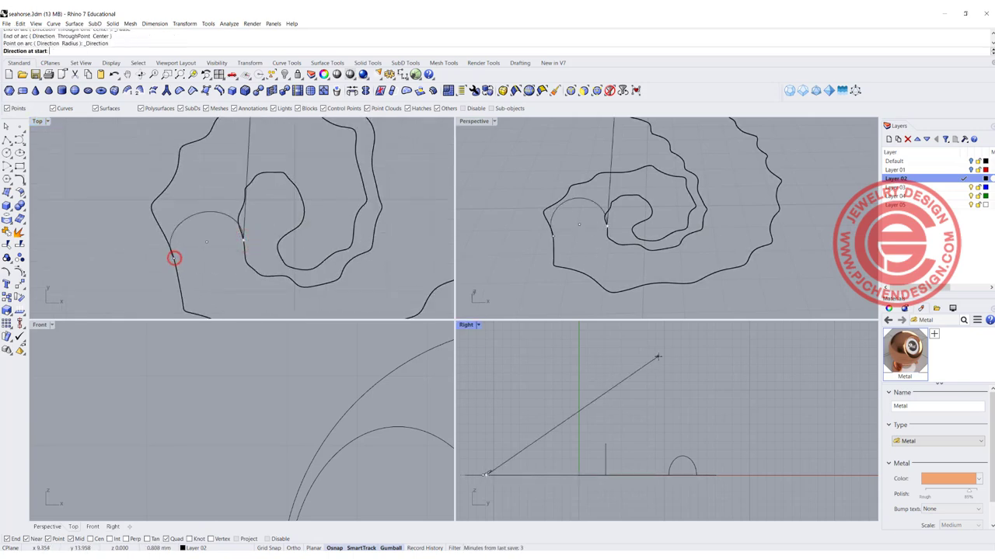
{"action": "left_click", "coordinate": [500, 386]}
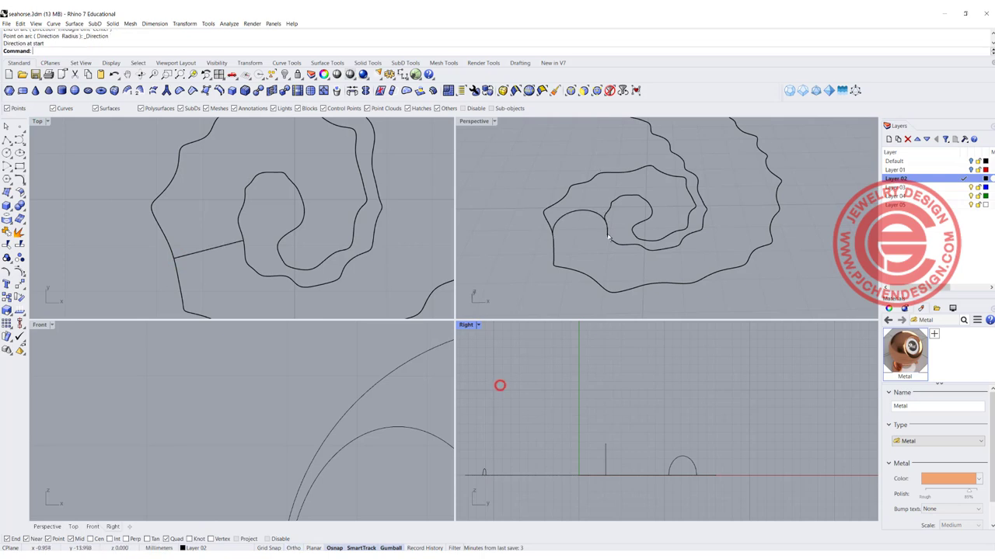
{"action": "double_click", "coordinate": [462, 122]}
{"action": "scroll", "coordinate": [528, 264], "scroll_direction": "down", "scroll_amount": 12}
{"action": "right_click_drag", "start_coordinate": [519, 224], "coordinate": [527, 309]}
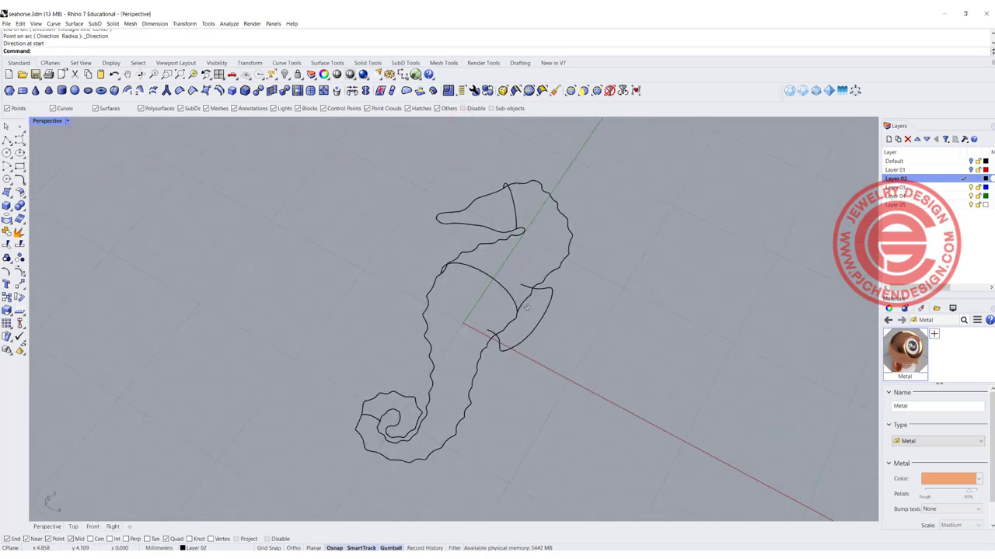
Try a Sweep 2 Rails surface along the inner and outer body outline curves using the head, body and tail arcs as cross sections.
{"action": "left_click", "coordinate": [75, 23]}
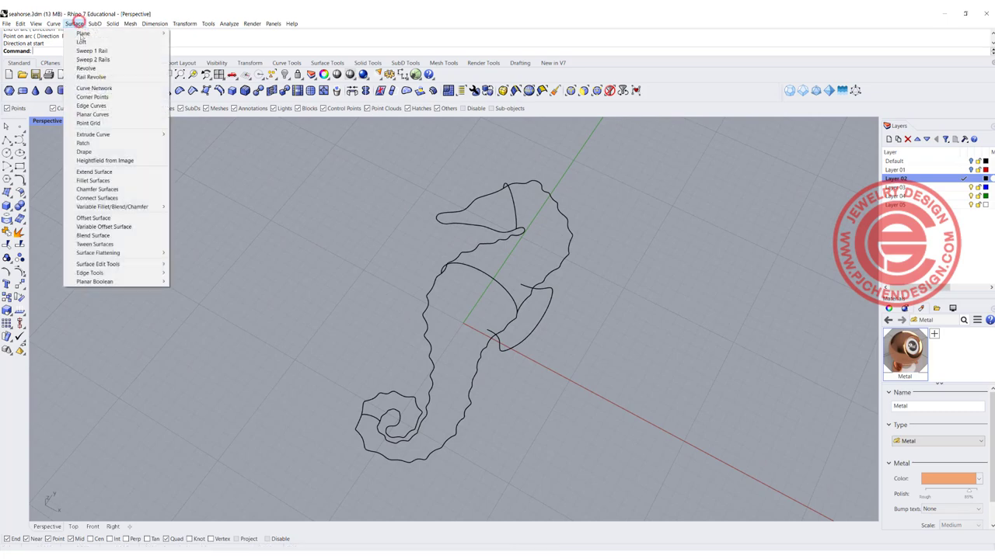
{"action": "left_click", "coordinate": [86, 61]}
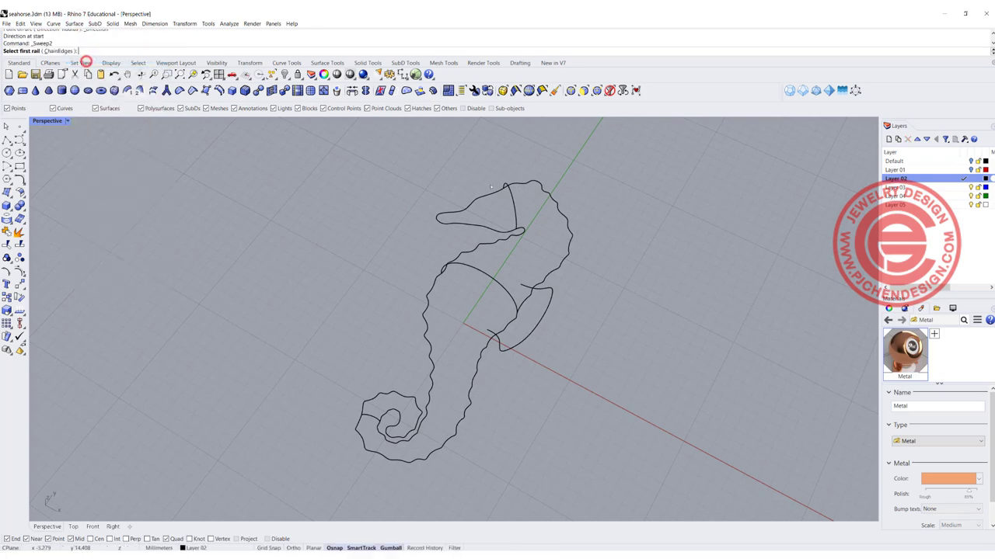
{"action": "left_click", "coordinate": [449, 220]}
{"action": "left_click", "coordinate": [457, 212]}
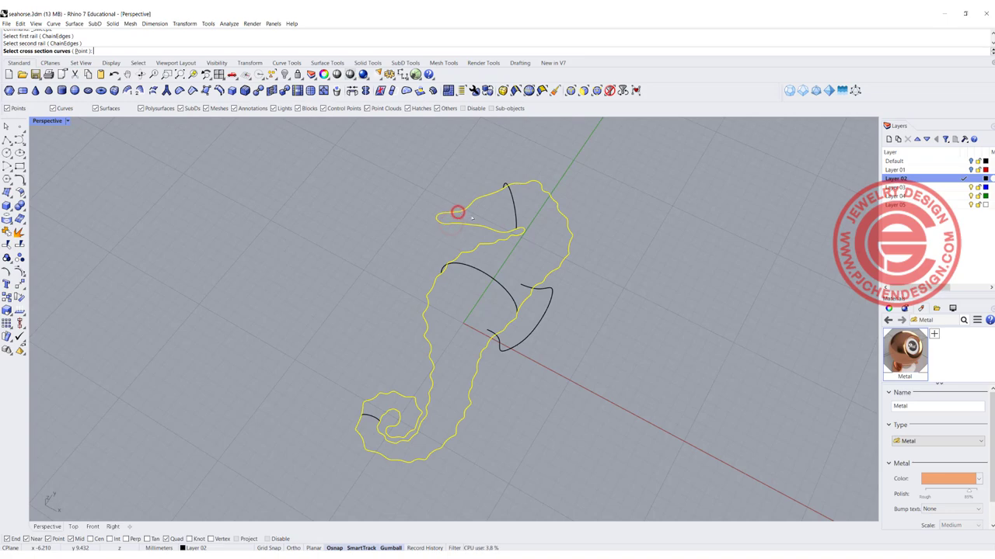
{"action": "left_click", "coordinate": [516, 218]}
{"action": "left_click", "coordinate": [497, 282]}
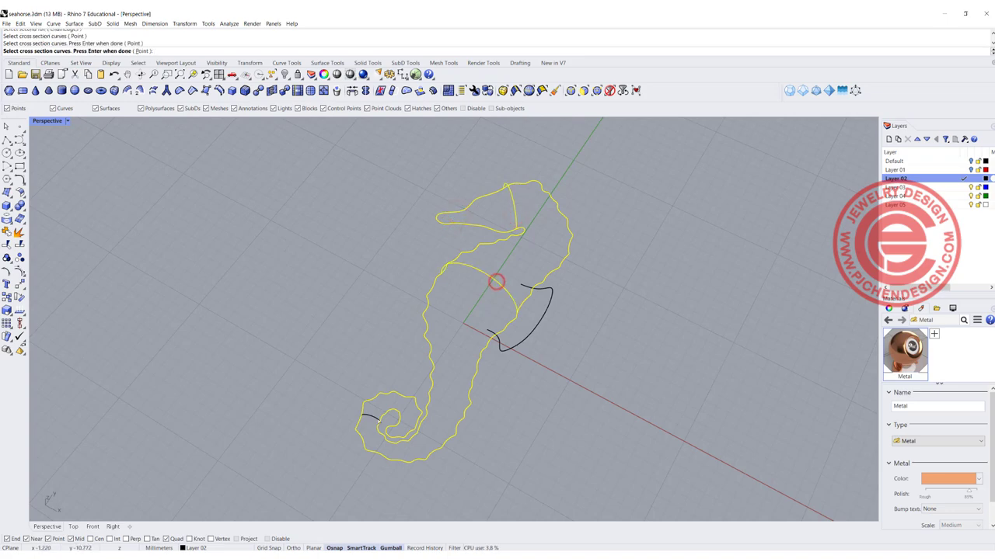
{"action": "left_click", "coordinate": [376, 416]}
{"action": "key", "text": "Return"}
{"action": "key", "text": "Return"}
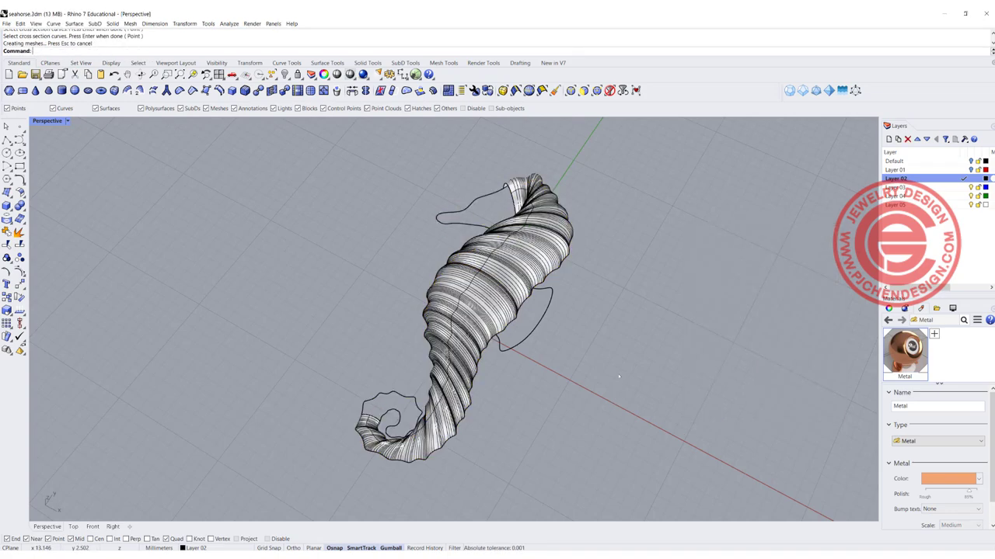
Check the swept surface at the snout and tail ends, and delete it.
{"action": "right_click_drag", "start_coordinate": [550, 298], "coordinate": [481, 257]}
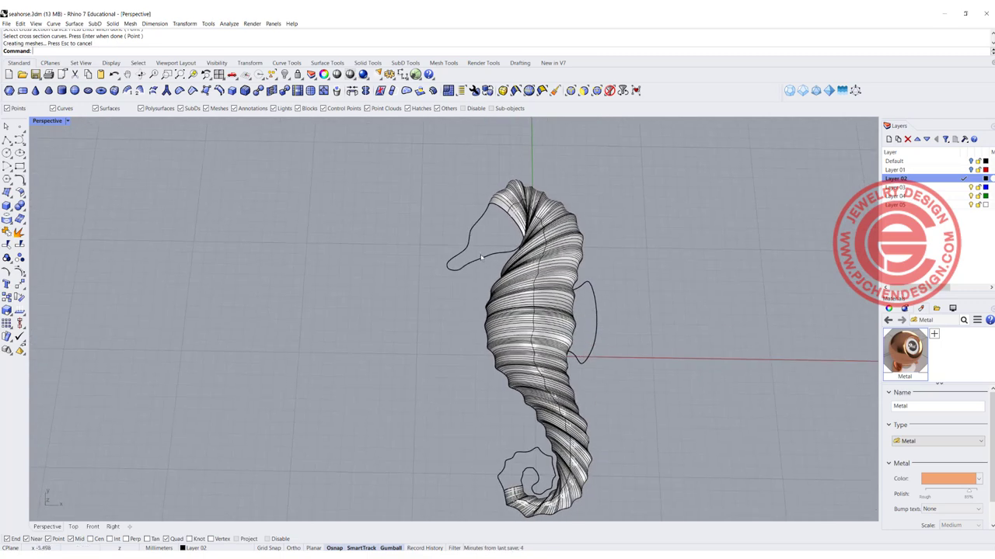
{"action": "right_click_drag", "start_coordinate": [501, 418], "coordinate": [519, 380]}
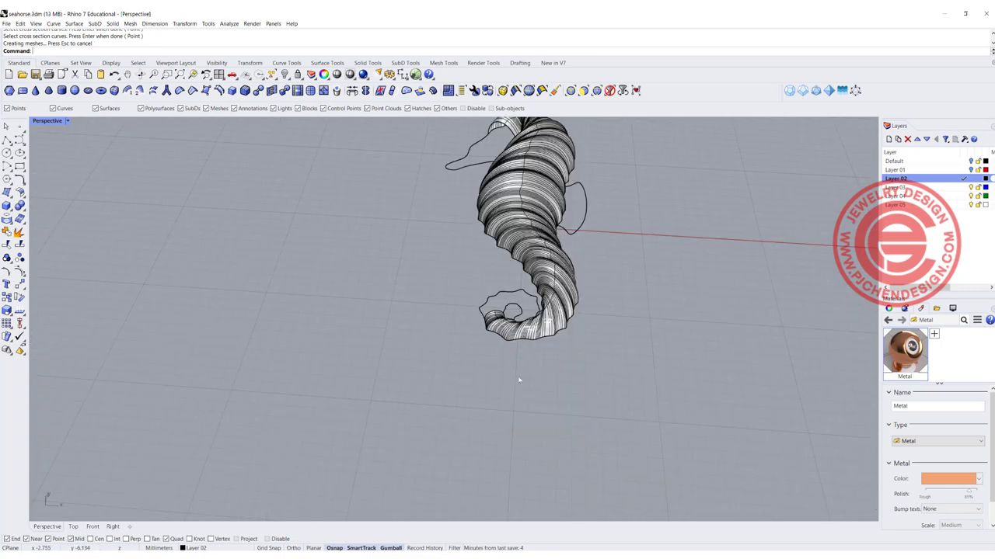
{"action": "right_click_drag", "start_coordinate": [501, 323], "coordinate": [491, 380]}
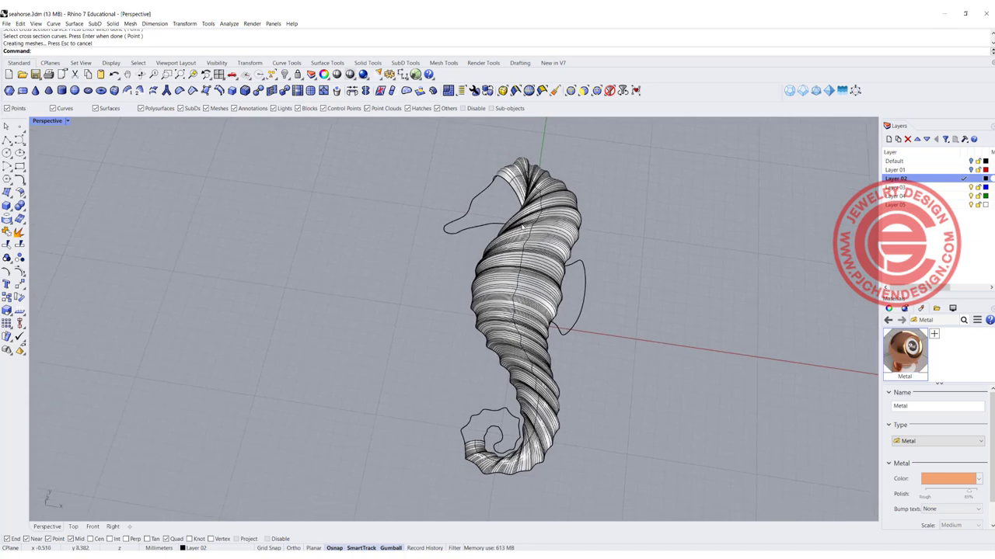
{"action": "left_click", "coordinate": [556, 234]}
{"action": "key", "text": "Delete"}
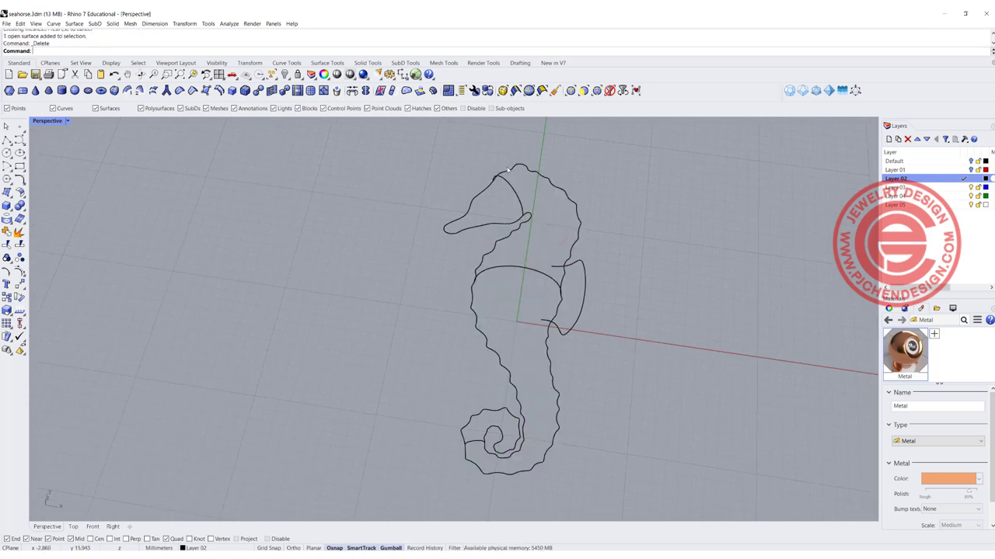
Examine the head, body and tail cross-section arcs one at a time.
{"action": "left_click", "coordinate": [515, 193]}
{"action": "left_click", "coordinate": [520, 268]}
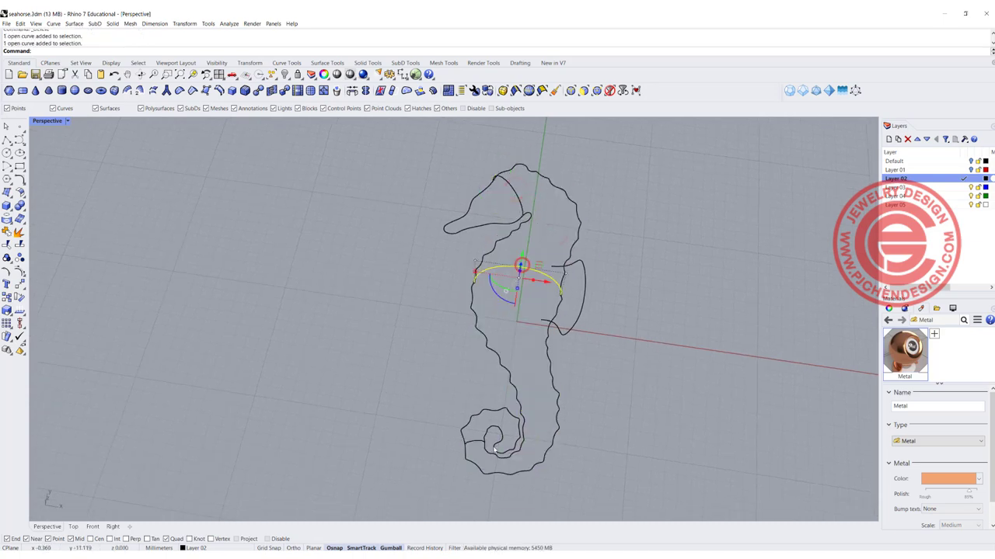
{"action": "left_click", "coordinate": [477, 443]}
{"action": "left_click", "coordinate": [517, 203]}
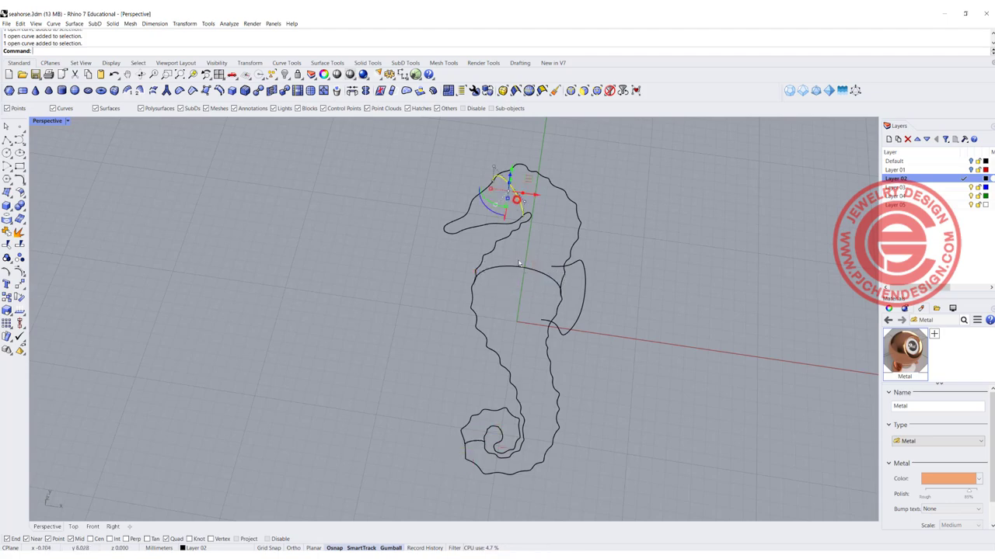
{"action": "left_click", "coordinate": [519, 266]}
{"action": "left_click", "coordinate": [475, 443]}
{"action": "left_click", "coordinate": [365, 333]}
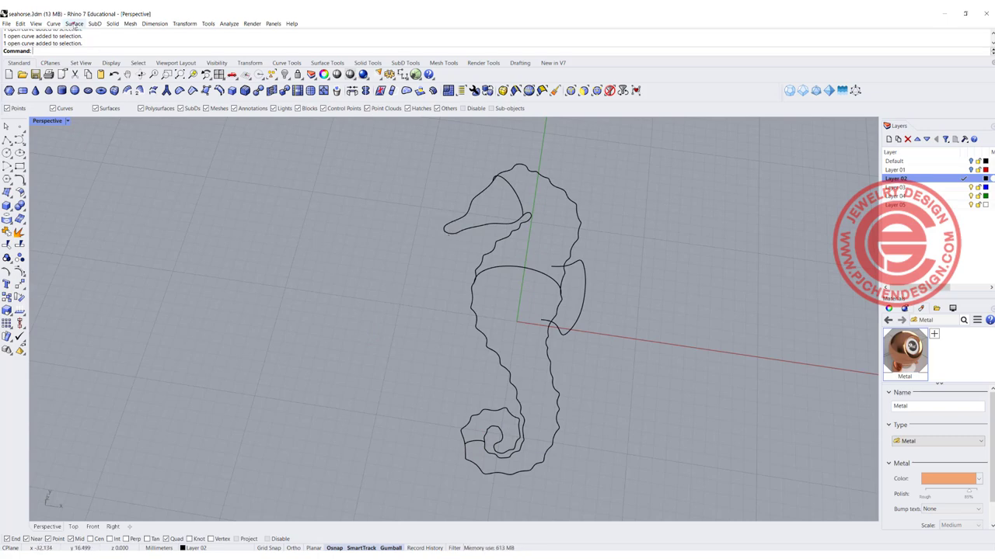
Begin a Sweep 2 Rails along the inner and outer body outline curves, with a point section at the snout tip.
{"action": "left_click", "coordinate": [73, 23]}
{"action": "left_click", "coordinate": [101, 53]}
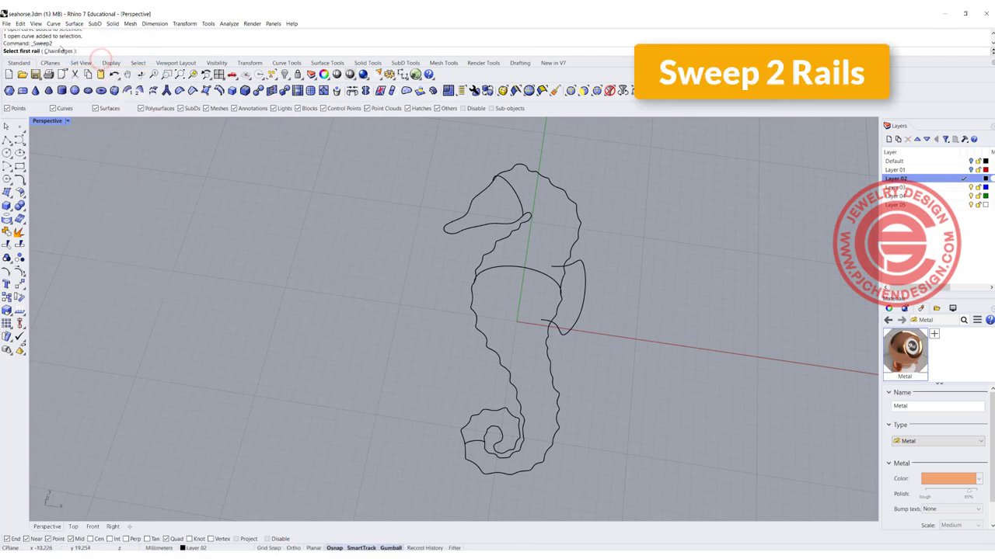
{"action": "left_click", "coordinate": [485, 225]}
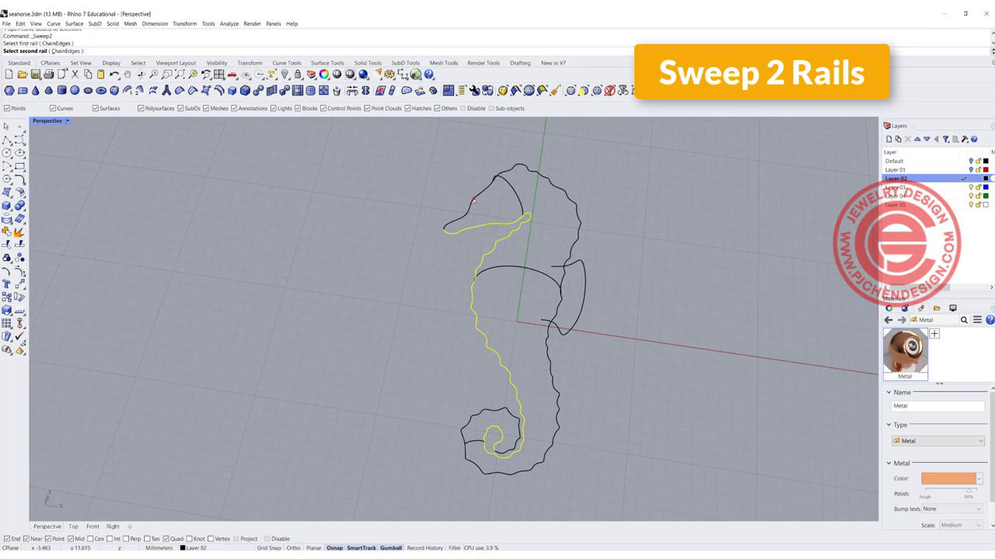
{"action": "left_click", "coordinate": [473, 200]}
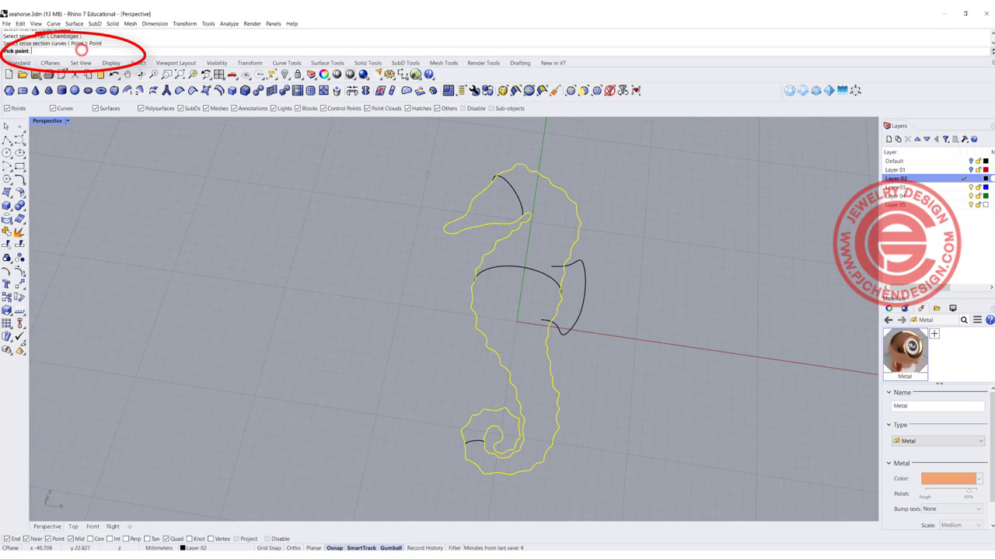
{"action": "left_click", "coordinate": [81, 51]}
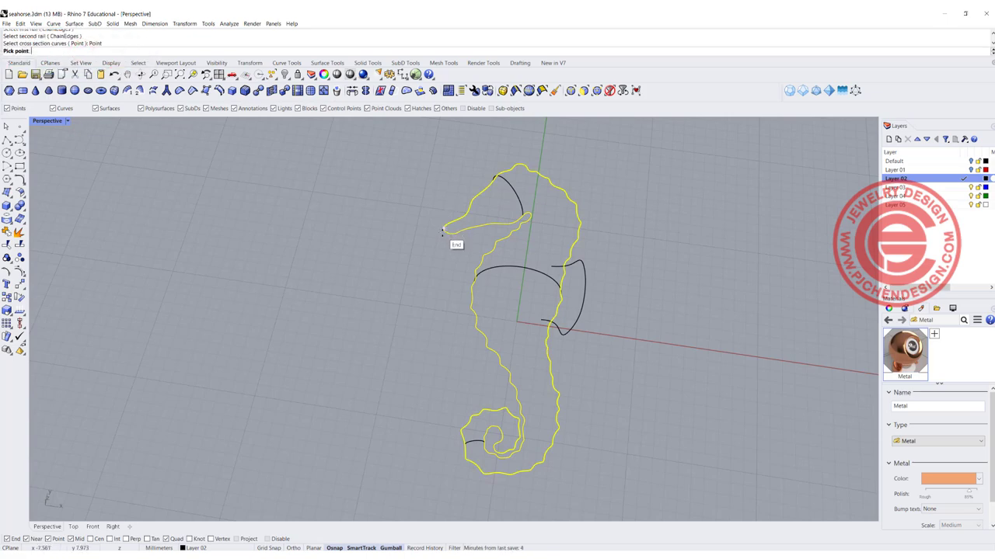
{"action": "left_click", "coordinate": [443, 229]}
{"action": "scroll", "coordinate": [427, 243], "scroll_direction": "up", "scroll_amount": 3}
{"action": "left_click", "coordinate": [444, 226]}
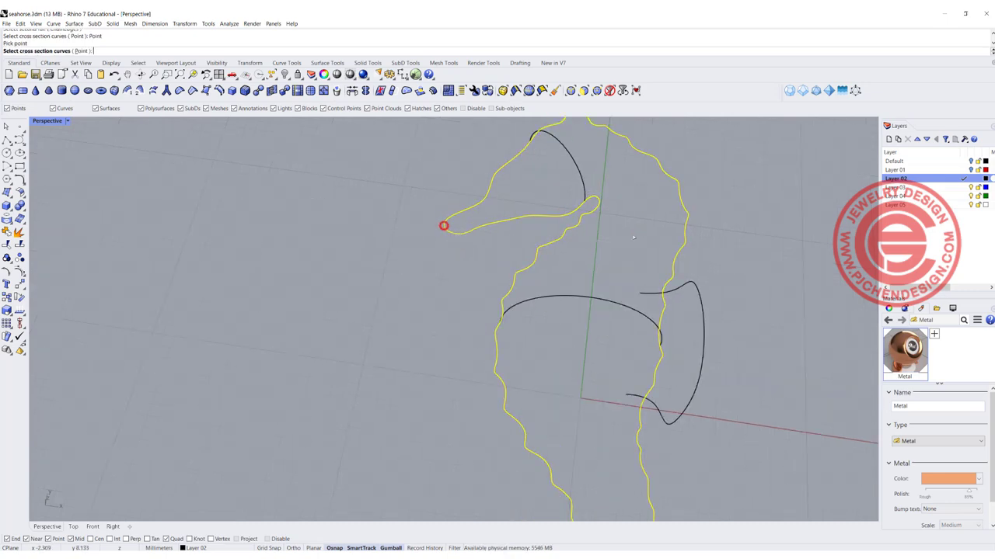
Add the head, body and tail arcs as cross sections and finish the section list with a point at the tail tip.
{"action": "scroll", "coordinate": [615, 178], "scroll_direction": "down", "scroll_amount": 4}
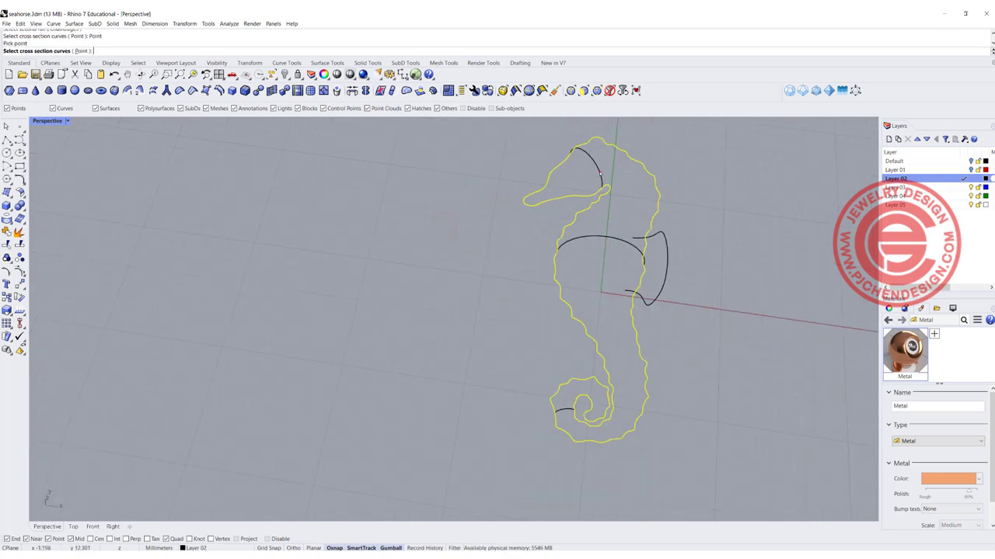
{"action": "left_click", "coordinate": [600, 173]}
{"action": "left_click", "coordinate": [602, 238]}
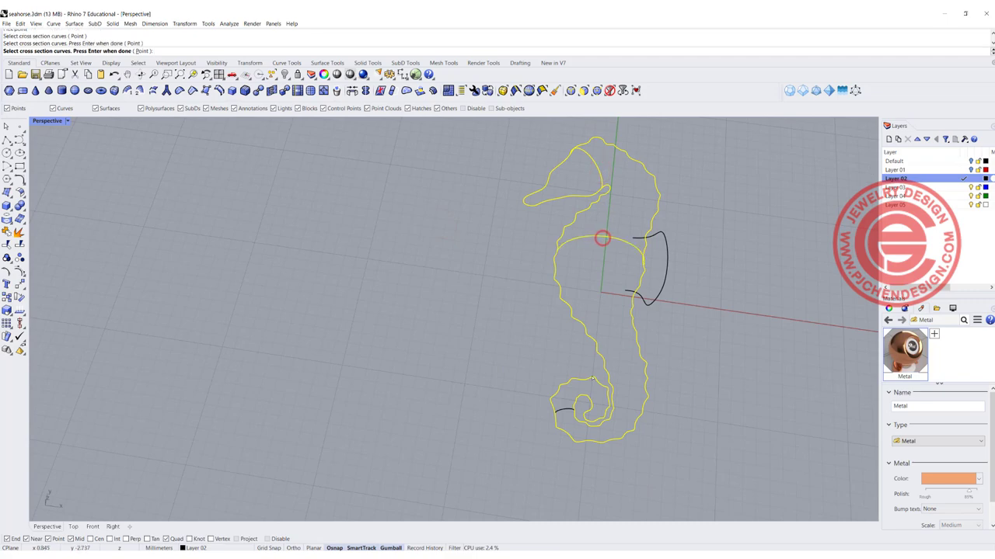
{"action": "left_click", "coordinate": [566, 408]}
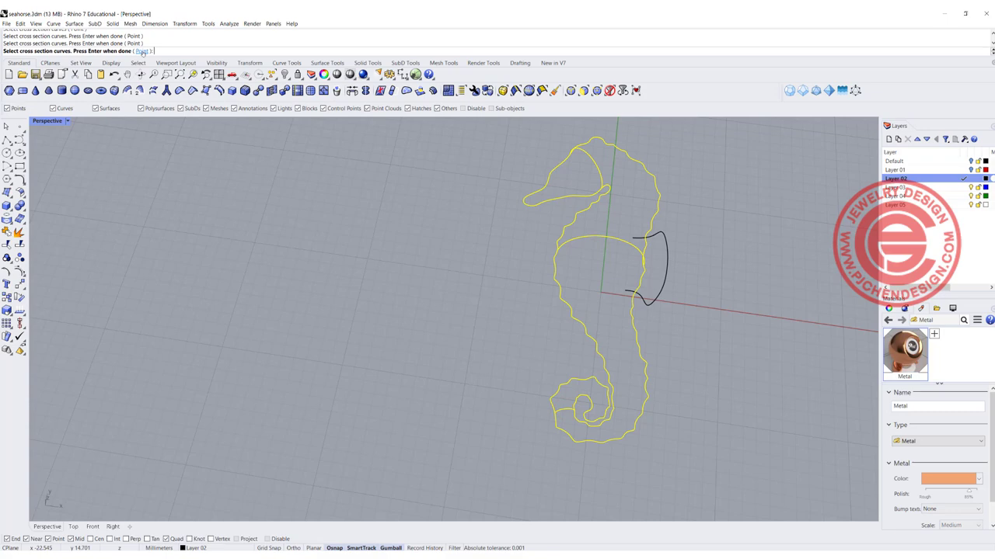
{"action": "left_click", "coordinate": [143, 52]}
{"action": "scroll", "coordinate": [594, 449], "scroll_direction": "up", "scroll_amount": 3}
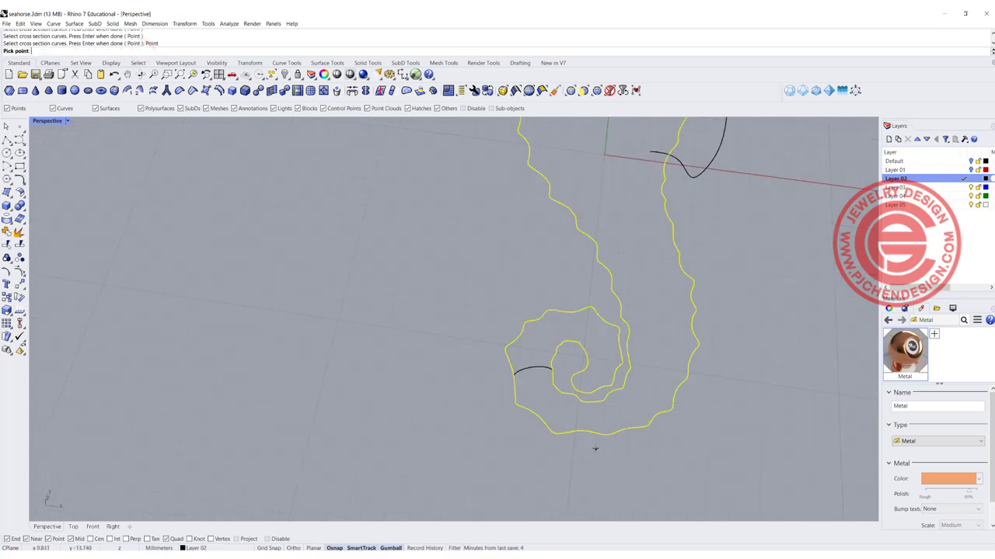
{"action": "scroll", "coordinate": [595, 450], "scroll_direction": "up", "scroll_amount": 2}
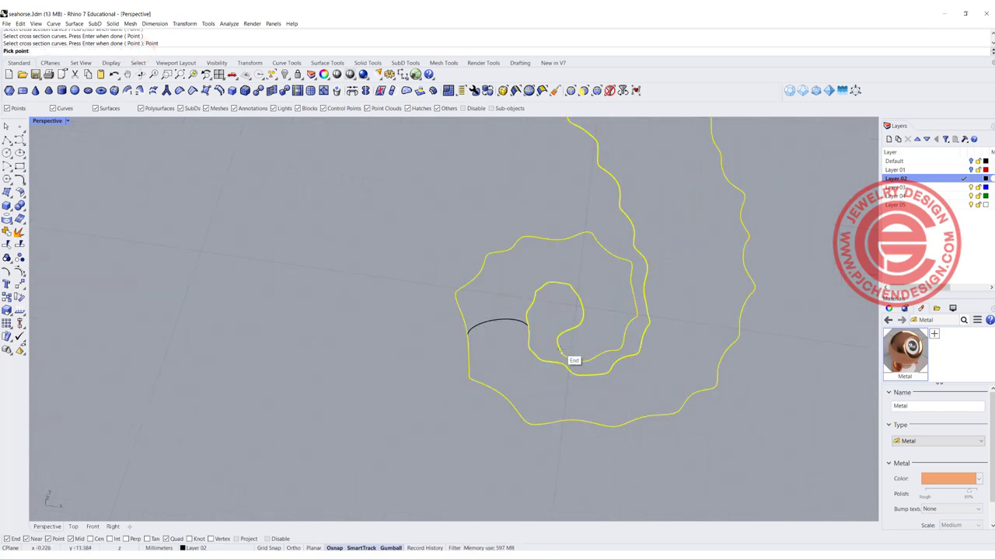
{"action": "left_click", "coordinate": [560, 350]}
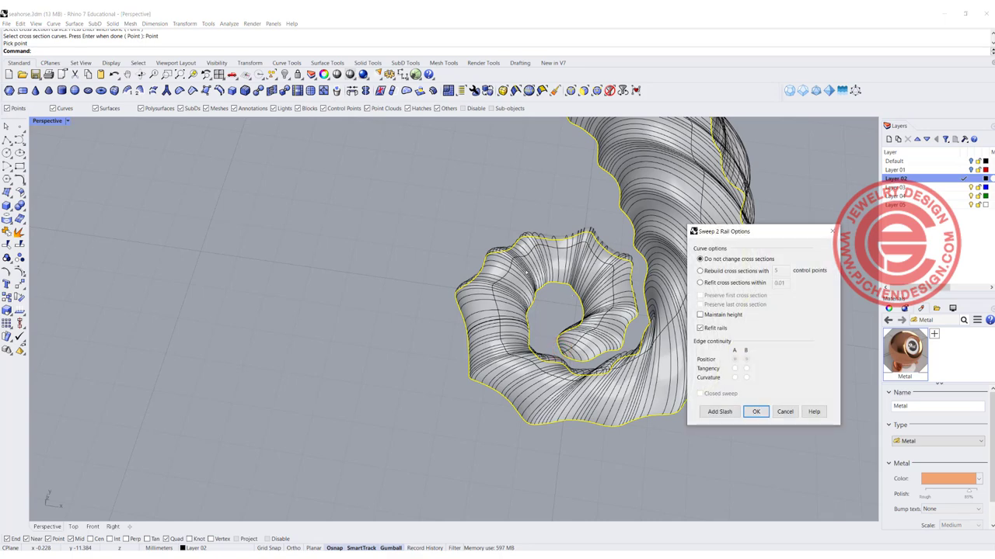
Examine the sweep preview in a maximized Top view, checking how the isocurves run across the tail coil, body and neck.
{"action": "scroll", "coordinate": [526, 272], "scroll_direction": "down", "scroll_amount": 8}
{"action": "right_click_drag", "start_coordinate": [413, 224], "coordinate": [306, 324], "text": "shift"}
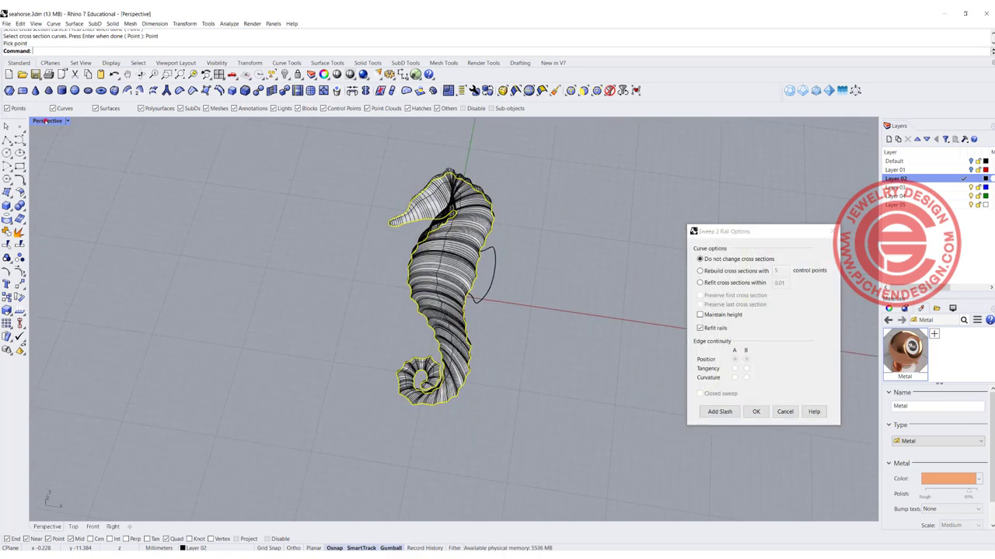
{"action": "double_click", "coordinate": [45, 122]}
{"action": "double_click", "coordinate": [37, 120]}
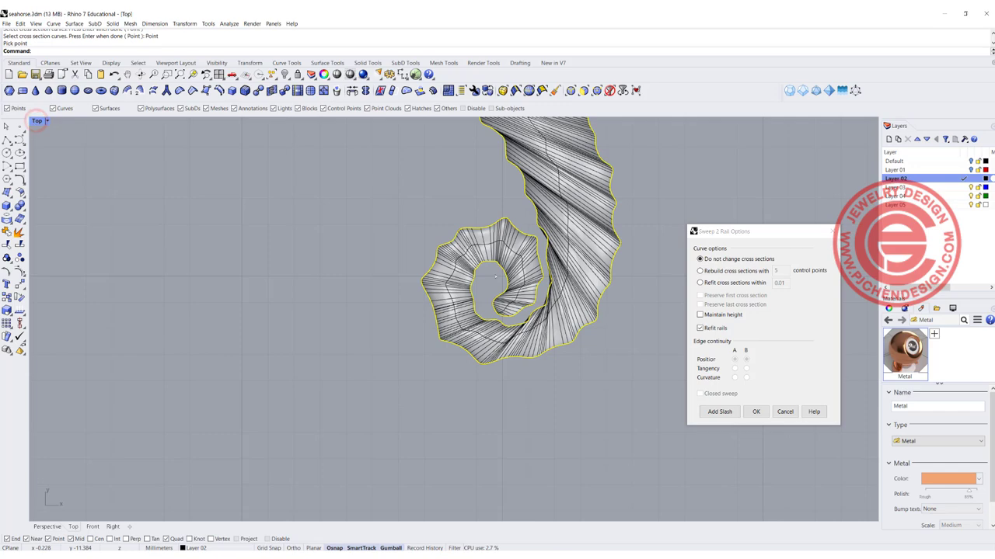
{"action": "scroll", "coordinate": [554, 268], "scroll_direction": "up", "scroll_amount": 5}
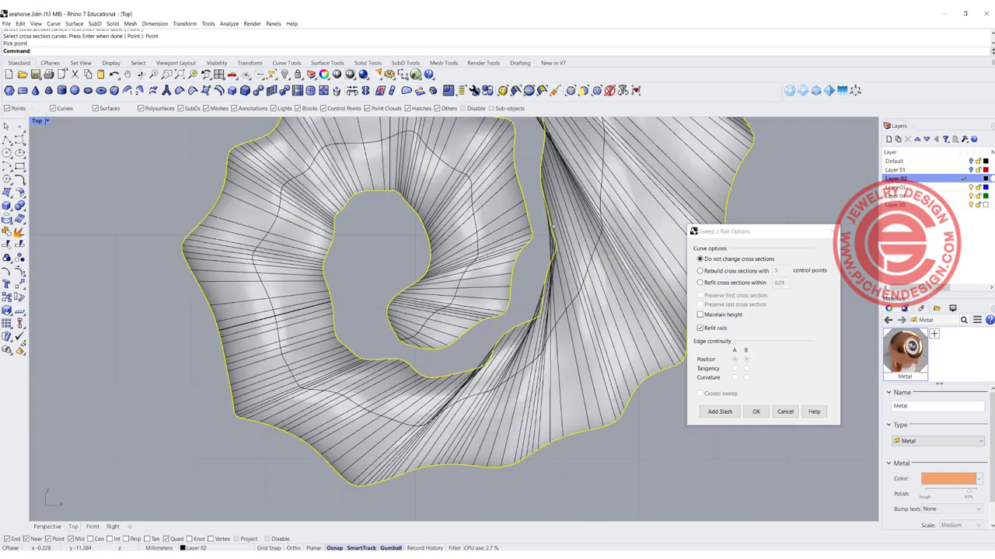
{"action": "scroll", "coordinate": [559, 258], "scroll_direction": "down", "scroll_amount": 8}
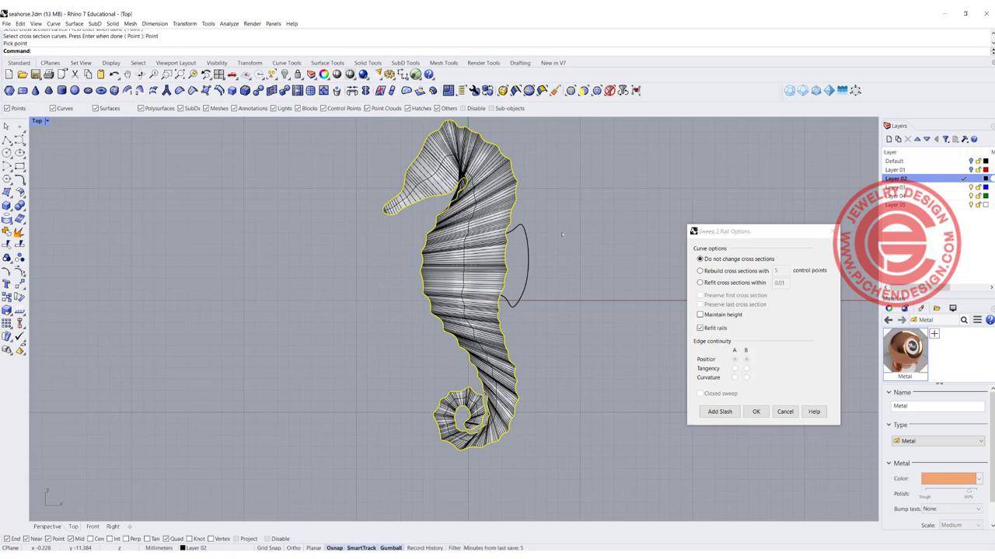
{"action": "scroll", "coordinate": [460, 173], "scroll_direction": "up", "scroll_amount": 6}
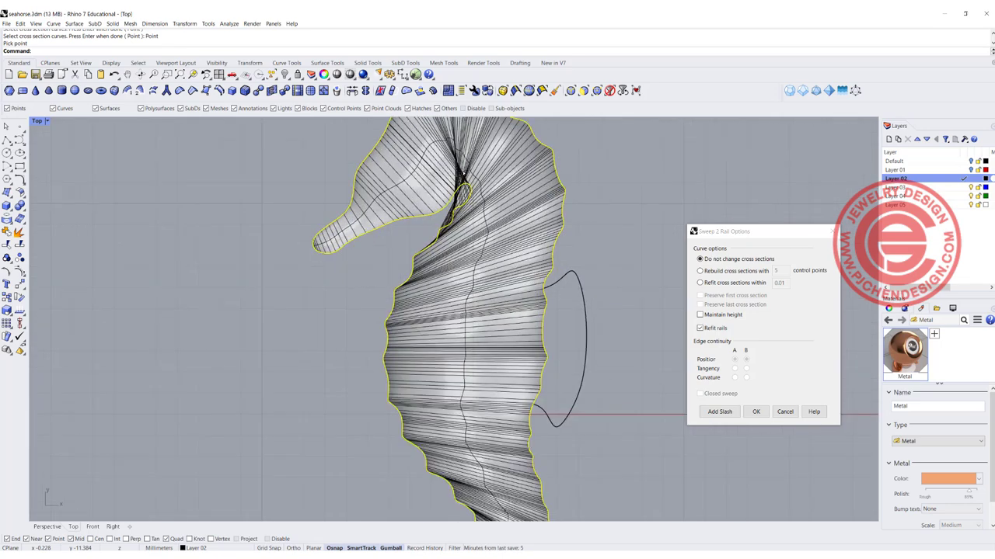
{"action": "scroll", "coordinate": [464, 178], "scroll_direction": "down", "scroll_amount": 4}
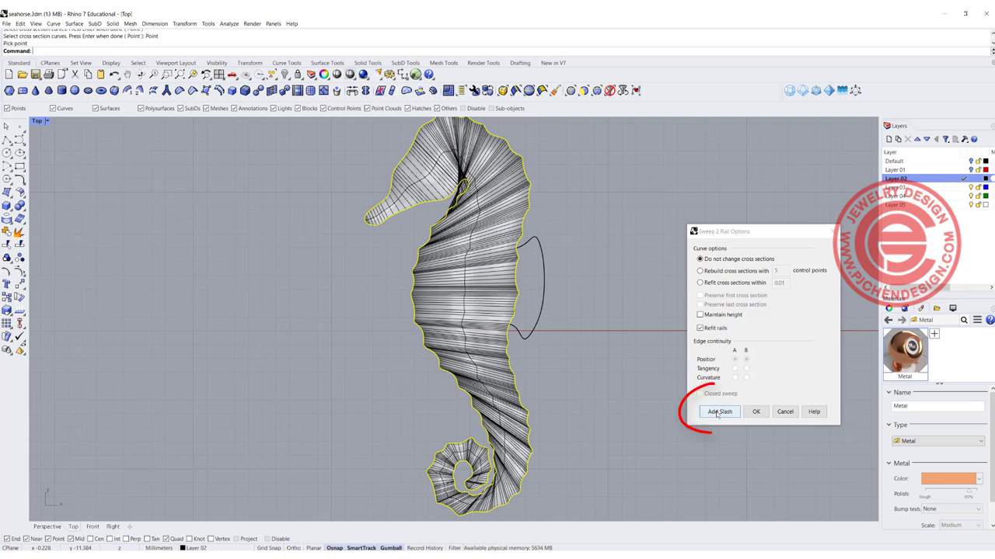
Add slashes to the sweep between the two rails across the mid-body, the upper body and the neck's inner bend.
{"action": "left_click", "coordinate": [719, 411]}
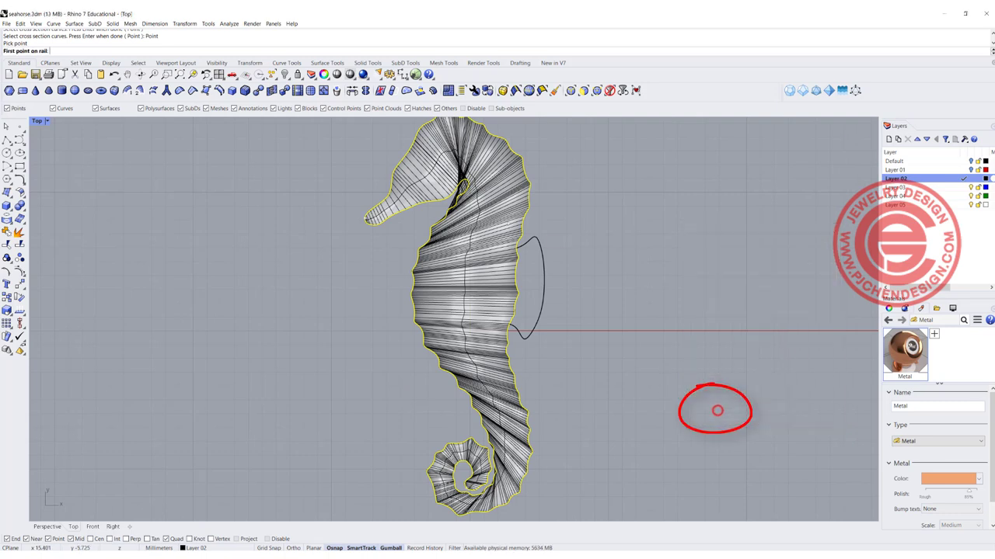
{"action": "left_click", "coordinate": [424, 271]}
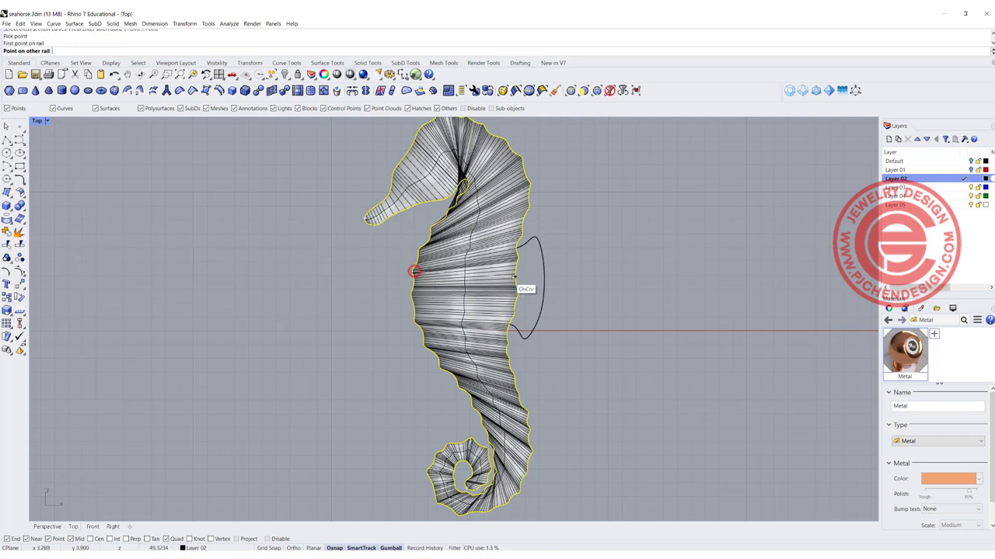
{"action": "left_click", "coordinate": [516, 271]}
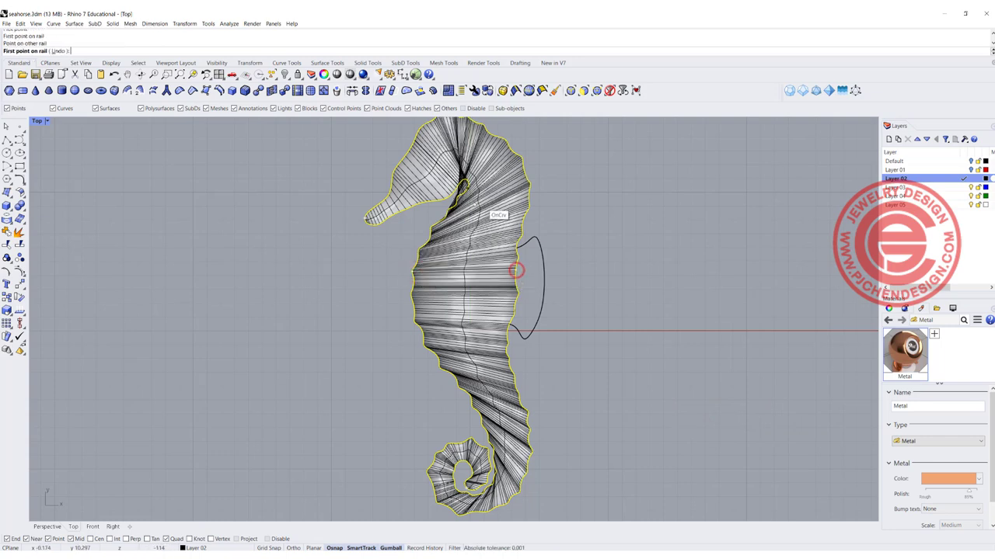
{"action": "left_click", "coordinate": [465, 206]}
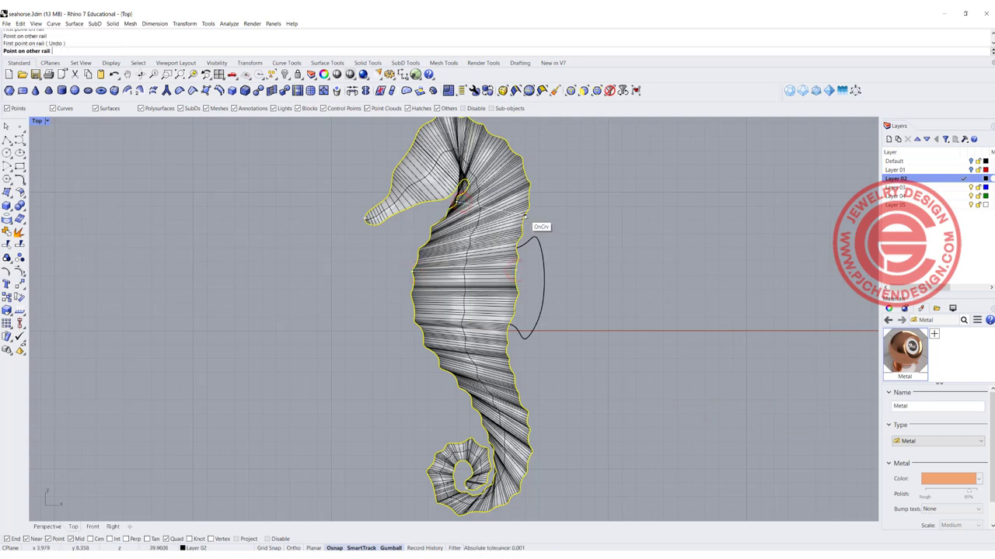
{"action": "left_click", "coordinate": [524, 215]}
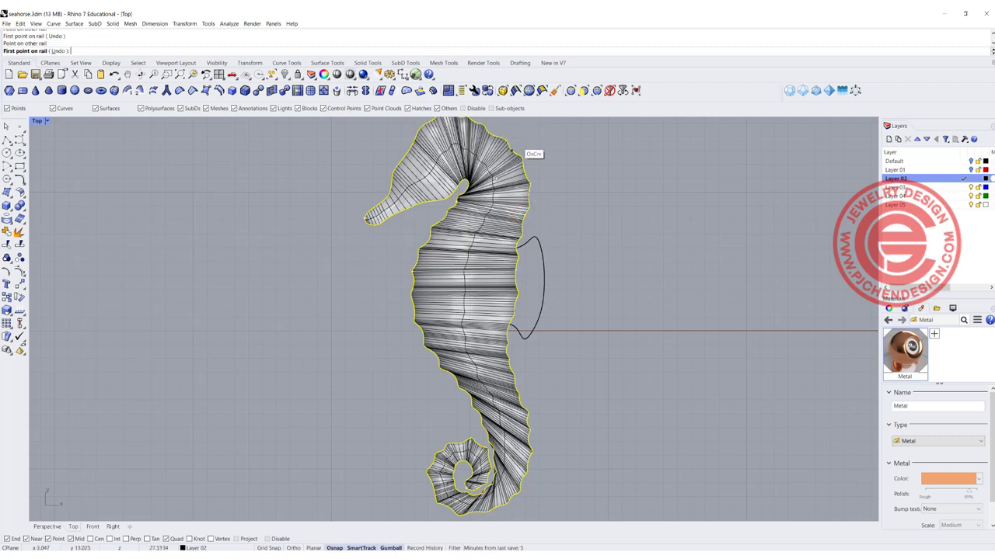
{"action": "scroll", "coordinate": [465, 191], "scroll_direction": "up", "scroll_amount": 3}
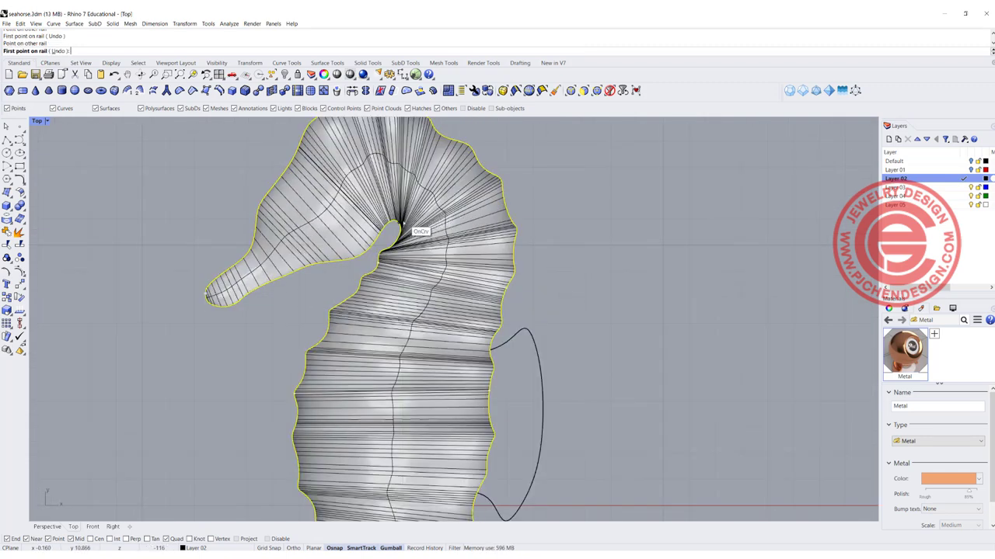
{"action": "left_click", "coordinate": [399, 228]}
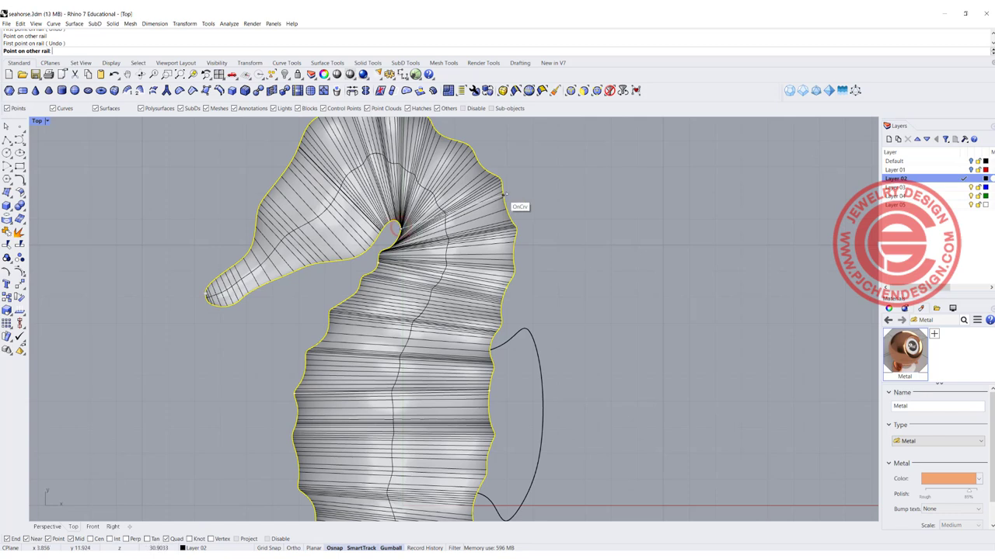
{"action": "left_click", "coordinate": [502, 194]}
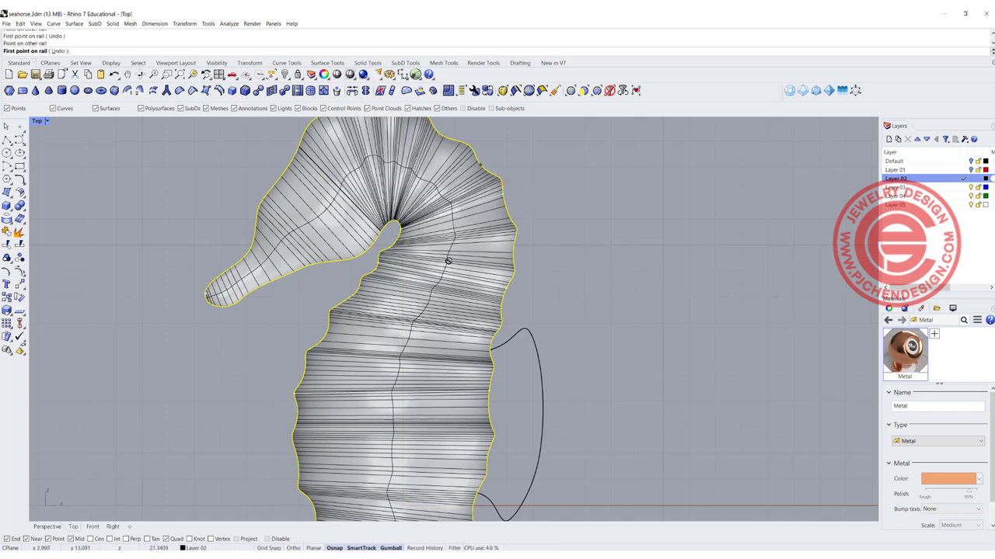
Add two slashes linking the rails across the tail, one below the body and one where the tail starts to curl.
{"action": "scroll", "coordinate": [448, 340], "scroll_direction": "down", "scroll_amount": 6}
{"action": "right_click_drag", "start_coordinate": [446, 415], "coordinate": [354, 195]}
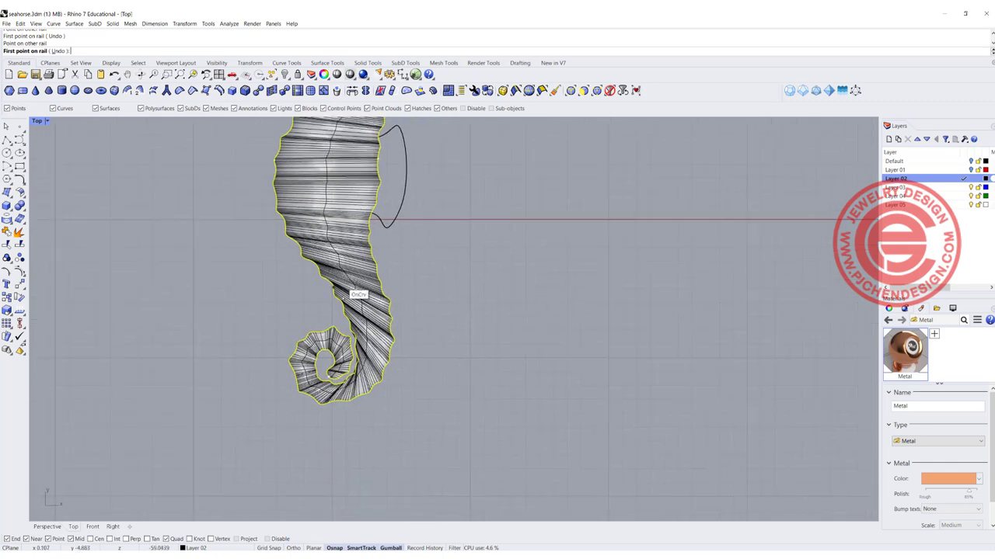
{"action": "scroll", "coordinate": [352, 291], "scroll_direction": "up", "scroll_amount": 3}
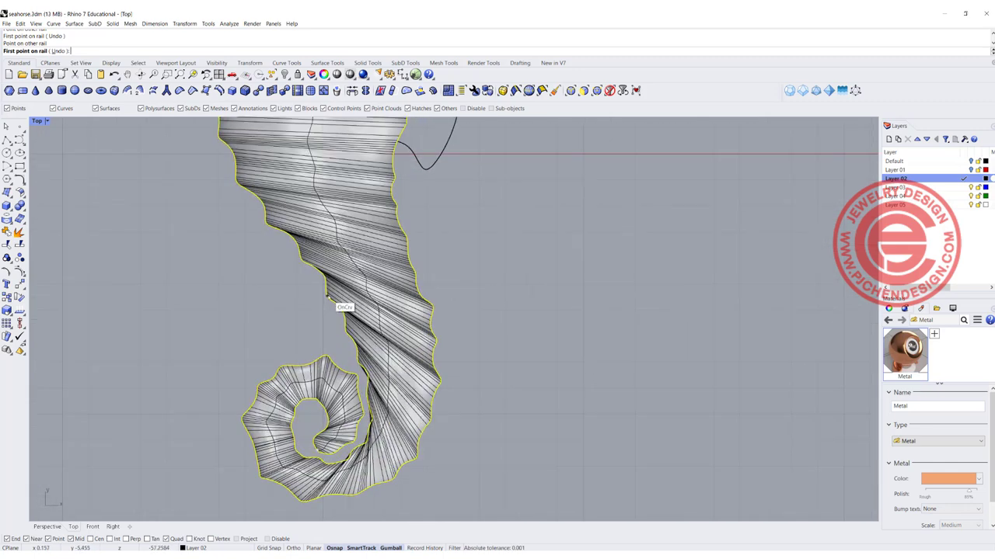
{"action": "left_click", "coordinate": [330, 299]}
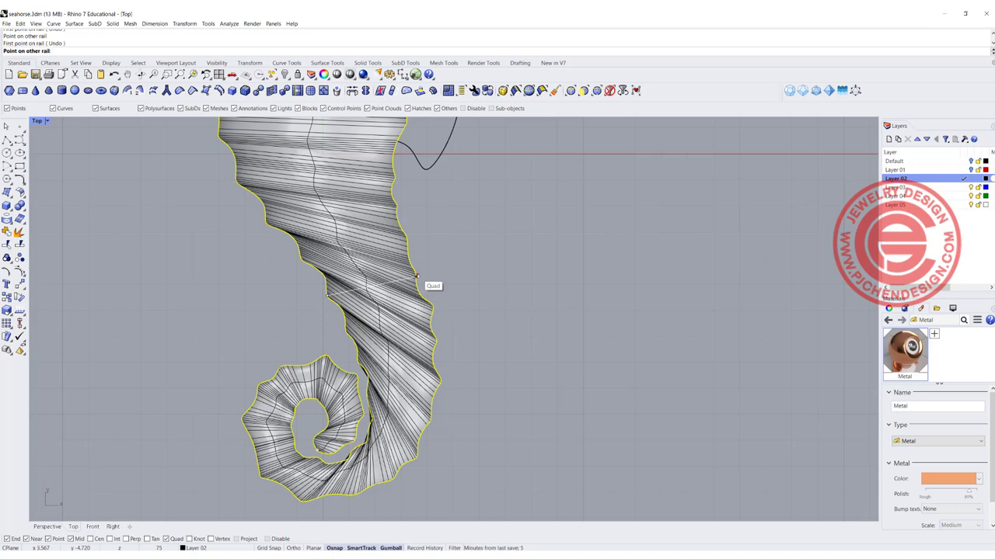
{"action": "left_click", "coordinate": [416, 275]}
{"action": "scroll", "coordinate": [397, 381], "scroll_direction": "up", "scroll_amount": 3}
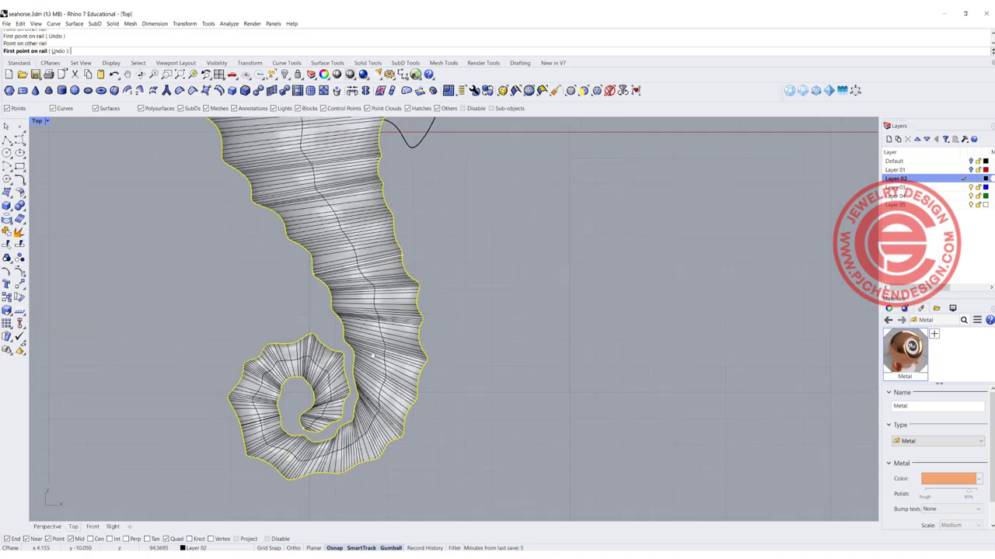
{"action": "left_click", "coordinate": [349, 335]}
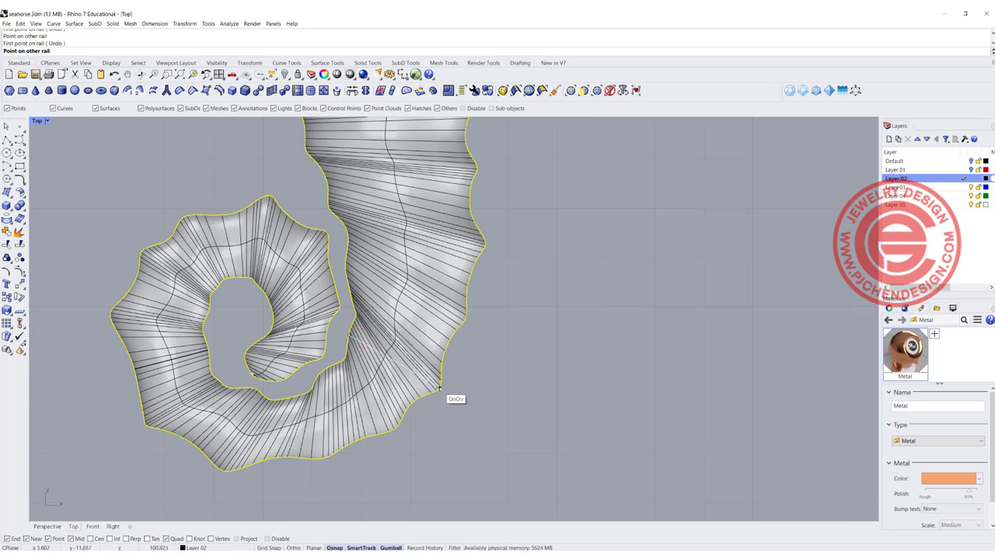
{"action": "left_click", "coordinate": [439, 389]}
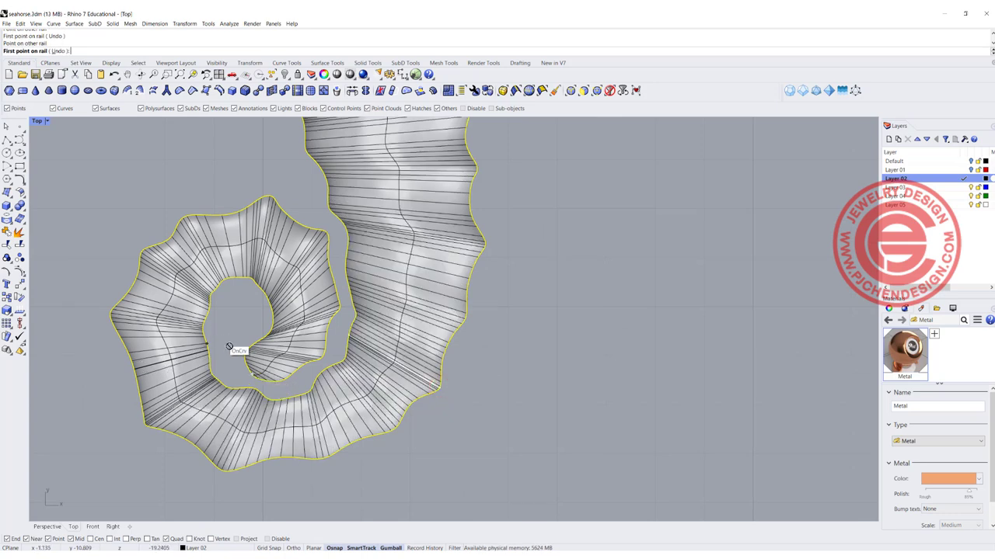
Add two slashes across the tail coil, one near the tail tip and one across its lowest ridge.
{"action": "right_click_drag", "start_coordinate": [261, 370], "coordinate": [314, 347]}
{"action": "left_click", "coordinate": [330, 299]}
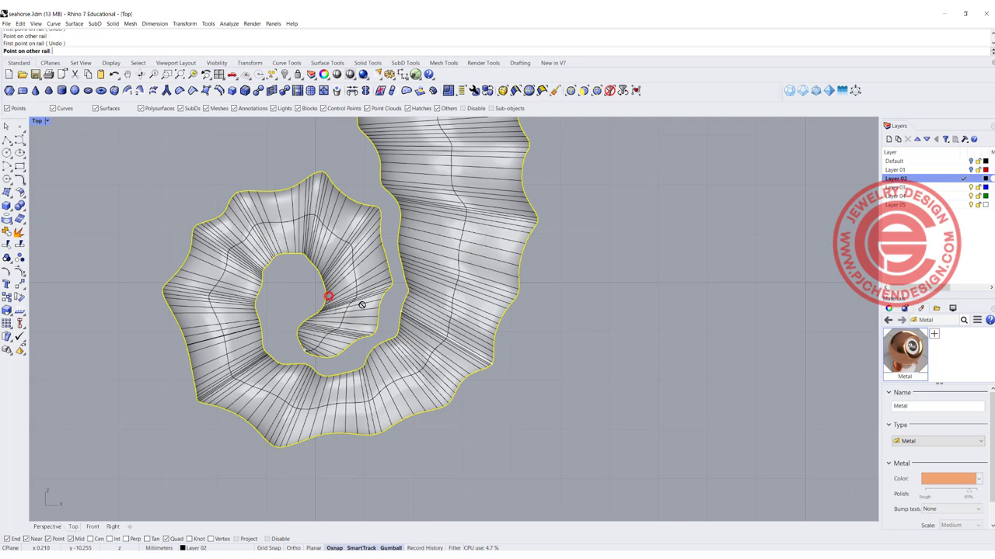
{"action": "left_click", "coordinate": [378, 311]}
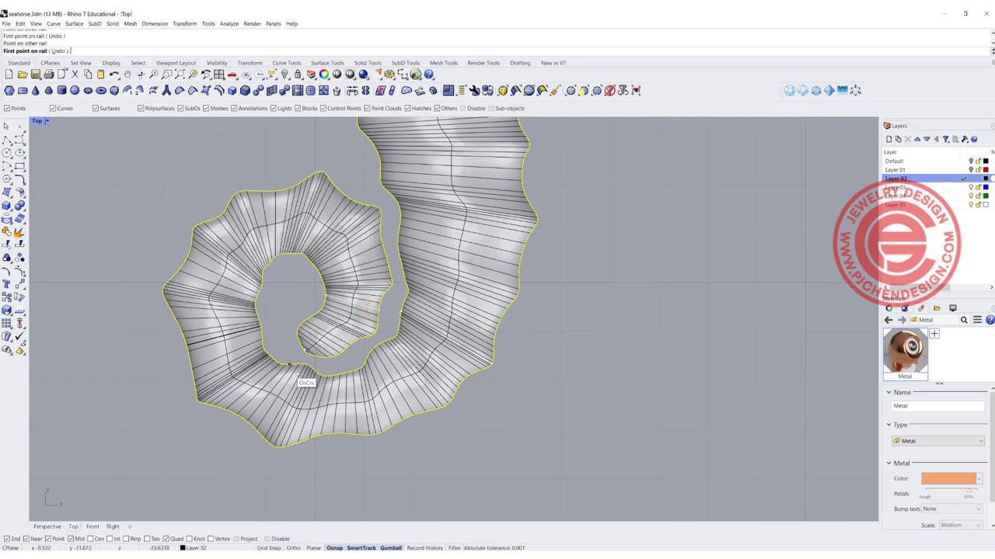
{"action": "left_click", "coordinate": [303, 367]}
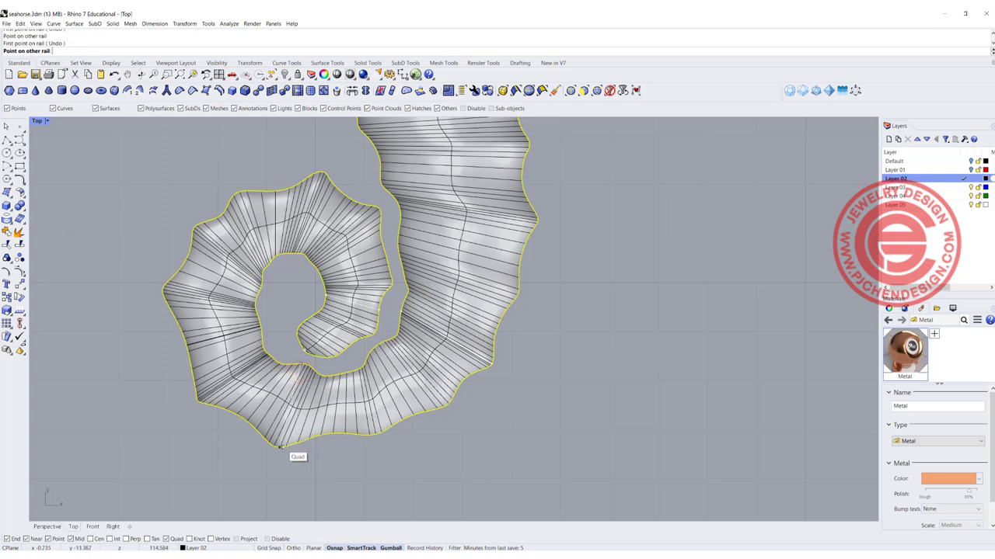
{"action": "left_click", "coordinate": [281, 447]}
Check the aligned isocurves from tail to neck, finish adding slashes and create the two-rail sweep without changing its cross sections.
{"action": "scroll", "coordinate": [489, 397], "scroll_direction": "down", "scroll_amount": 3}
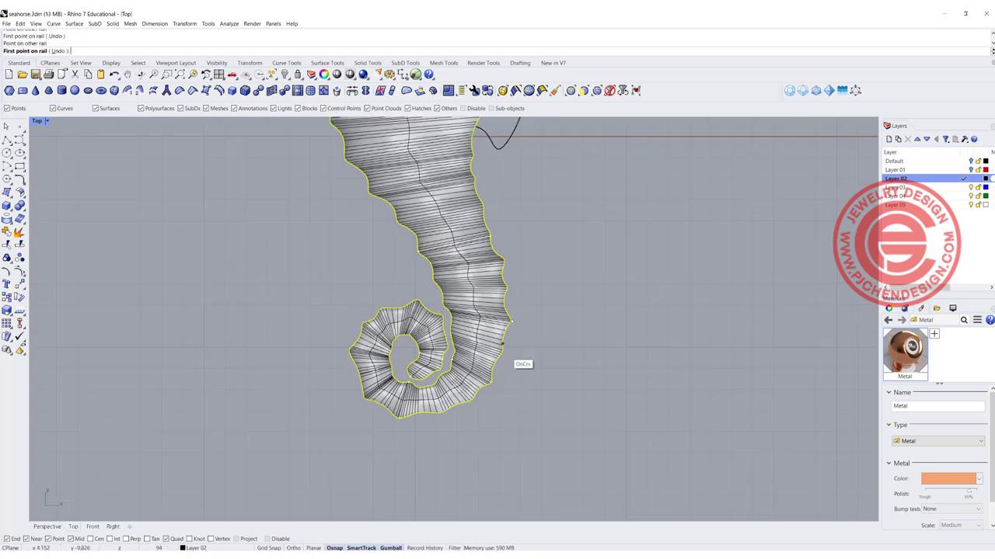
{"action": "scroll", "coordinate": [526, 231], "scroll_direction": "down", "scroll_amount": 3}
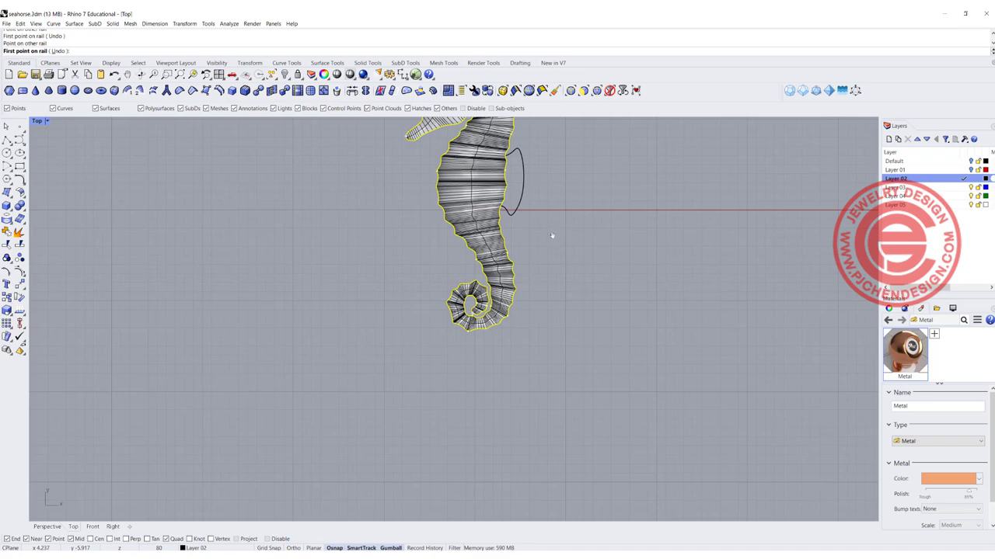
{"action": "right_click_drag", "start_coordinate": [552, 235], "coordinate": [524, 314]}
{"action": "scroll", "coordinate": [444, 190], "scroll_direction": "up", "scroll_amount": 10}
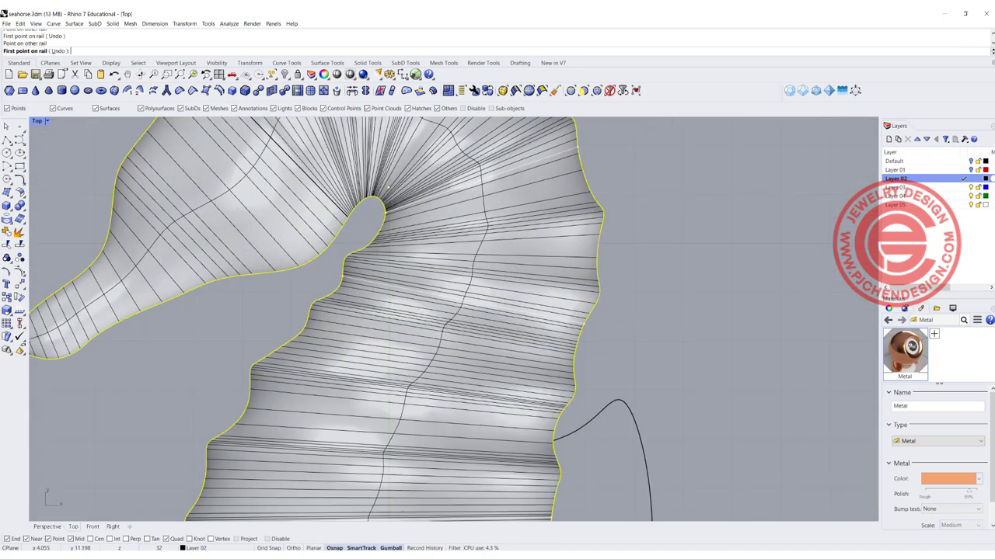
{"action": "right_click_drag", "start_coordinate": [365, 196], "coordinate": [372, 264]}
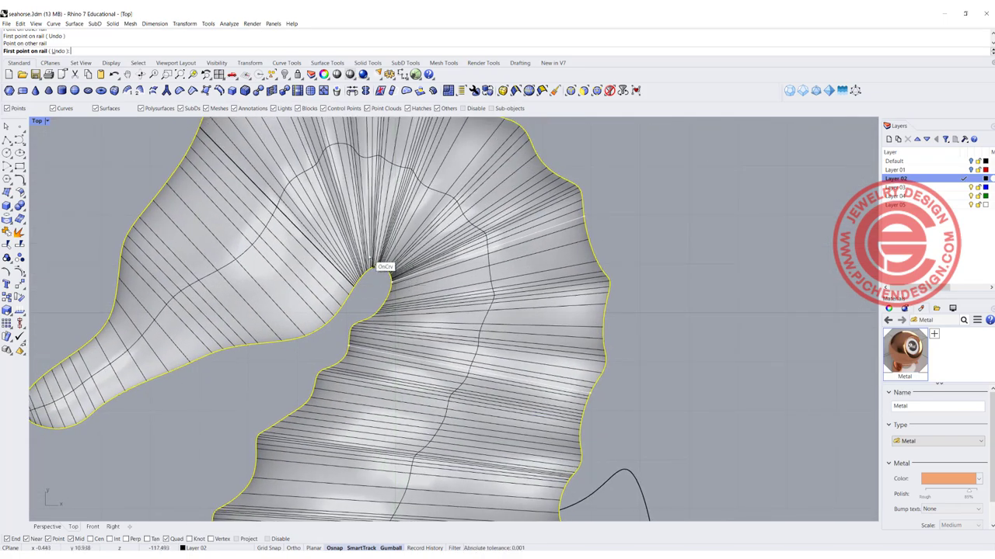
{"action": "scroll", "coordinate": [371, 265], "scroll_direction": "down", "scroll_amount": 8}
{"action": "key", "text": "Return"}
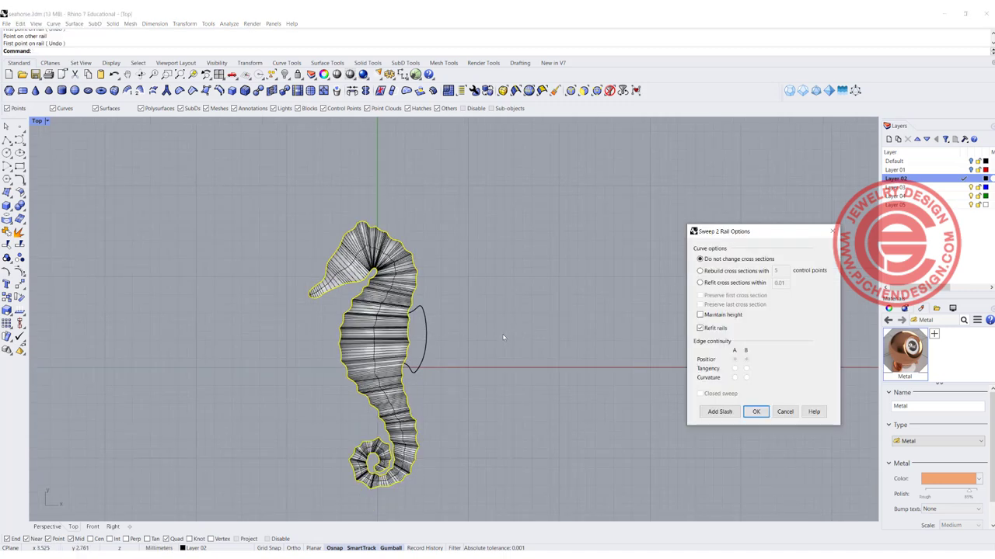
{"action": "left_click", "coordinate": [754, 412]}
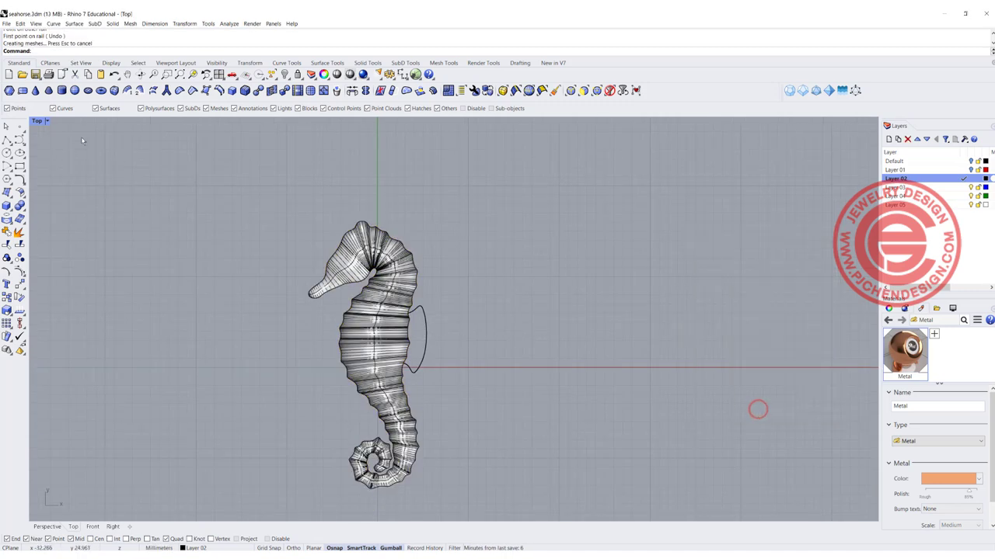
Restore the four-viewport layout and set the Perspective view to Rendered display.
{"action": "left_click", "coordinate": [47, 121]}
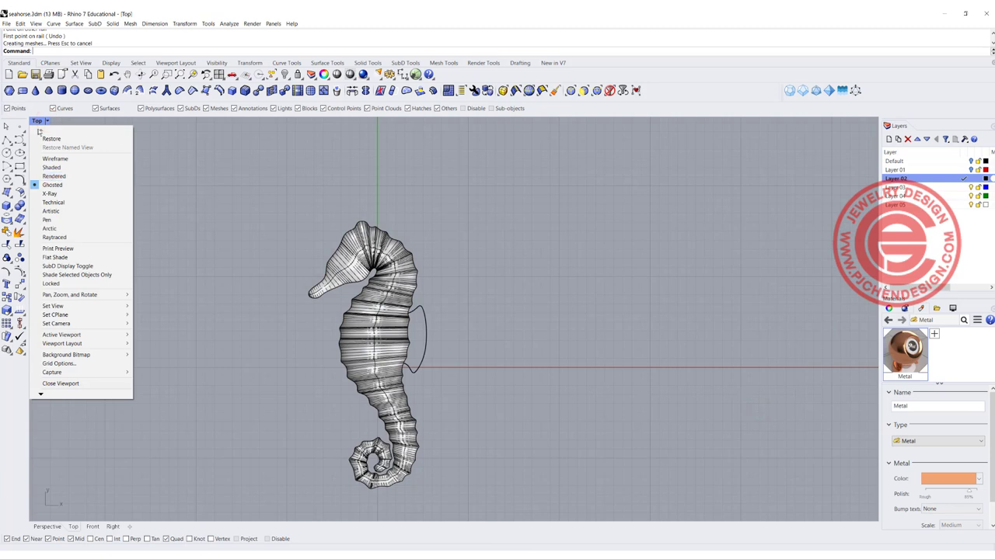
{"action": "double_click", "coordinate": [37, 121]}
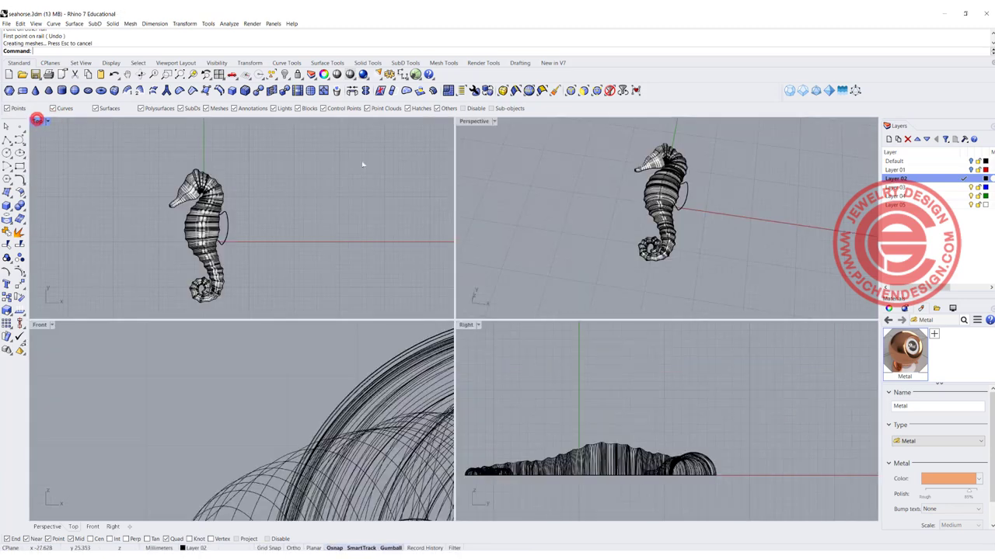
{"action": "left_click", "coordinate": [493, 121]}
{"action": "left_click", "coordinate": [481, 177]}
Examine the rendered seahorse surface from the head and neck to the tail coil, checking the ridges and their isocurves.
{"action": "scroll", "coordinate": [667, 192], "scroll_direction": "up", "scroll_amount": 5}
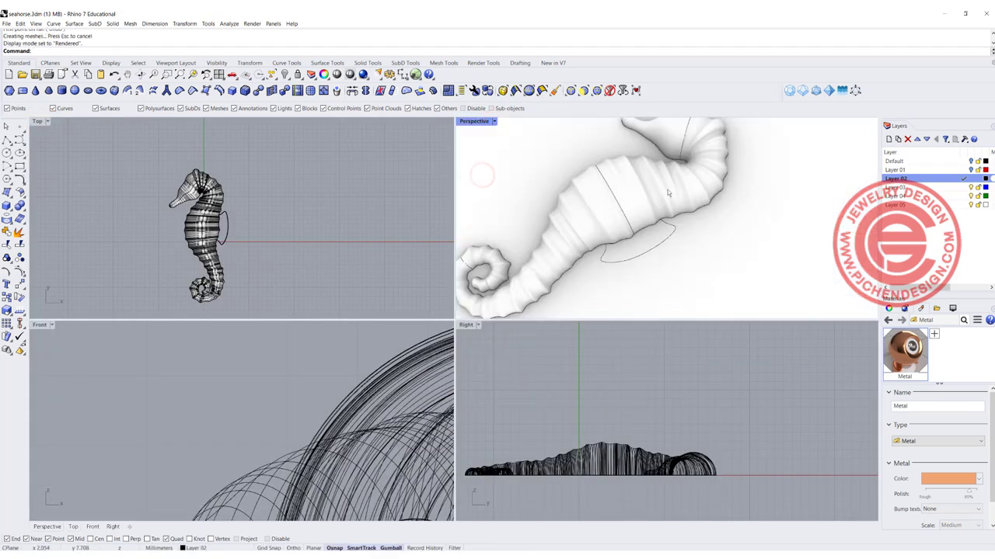
{"action": "right_click_drag", "start_coordinate": [661, 178], "coordinate": [713, 208], "text": "shift"}
{"action": "scroll", "coordinate": [691, 214], "scroll_direction": "up", "scroll_amount": 4}
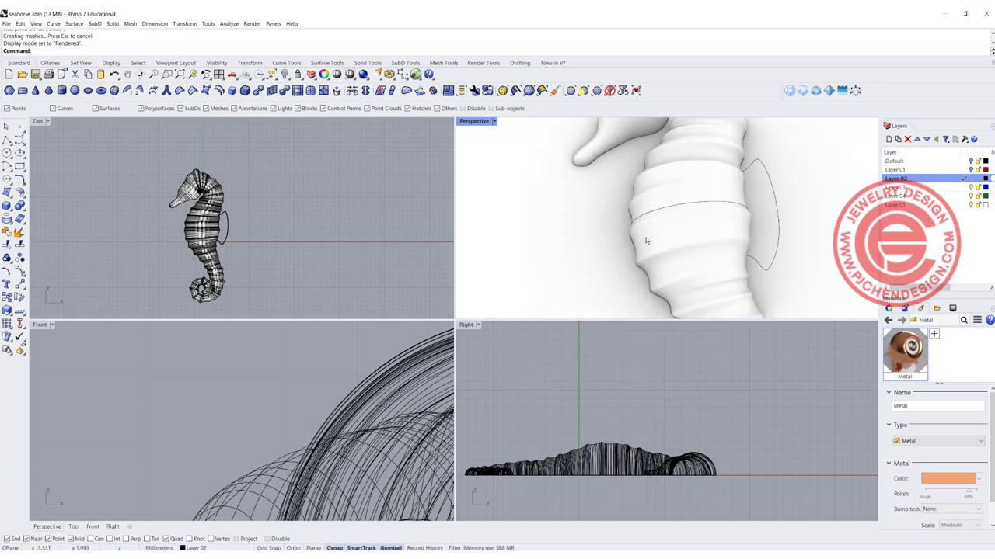
{"action": "right_click_drag", "start_coordinate": [645, 241], "coordinate": [654, 250]}
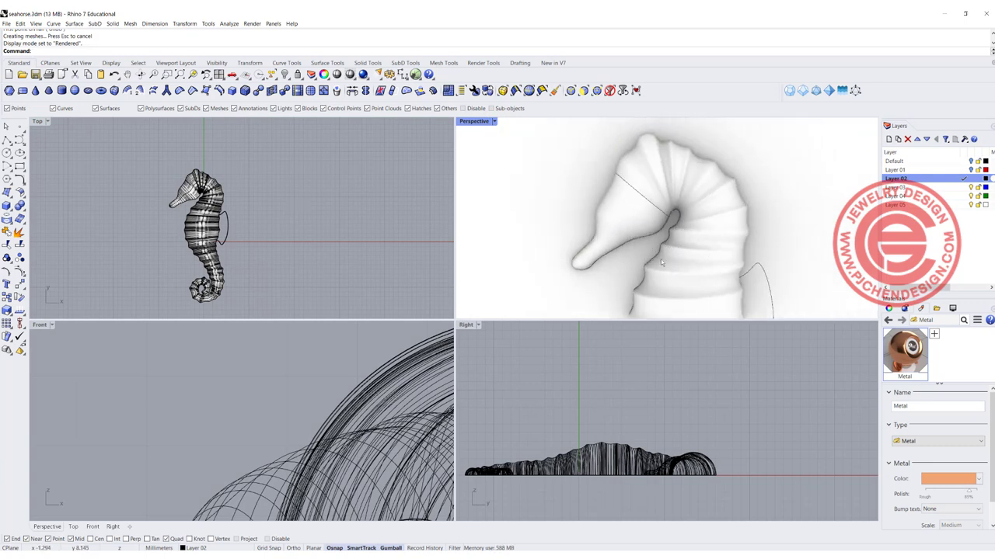
{"action": "scroll", "coordinate": [660, 261], "scroll_direction": "up", "scroll_amount": 3}
{"action": "scroll", "coordinate": [571, 203], "scroll_direction": "up", "scroll_amount": 3}
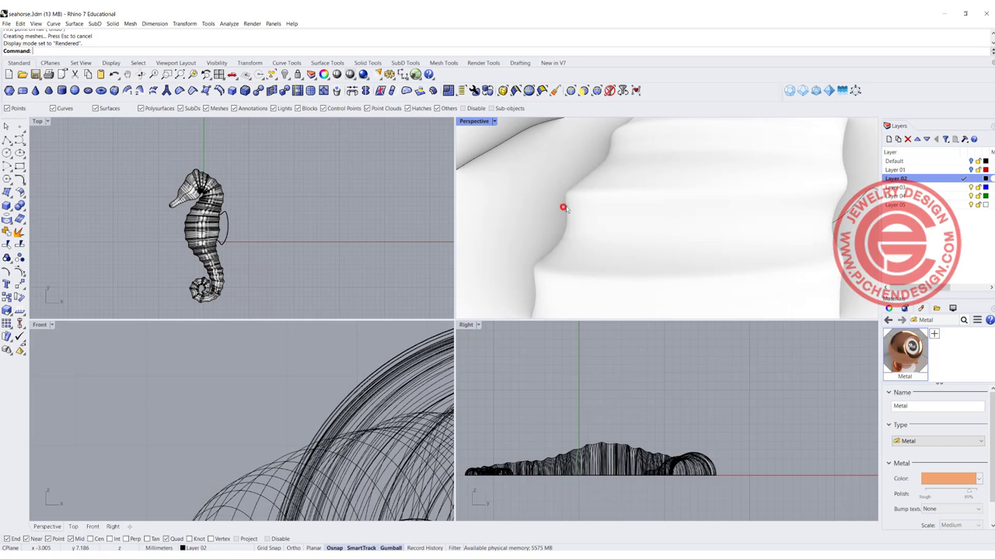
{"action": "left_click", "coordinate": [563, 208]}
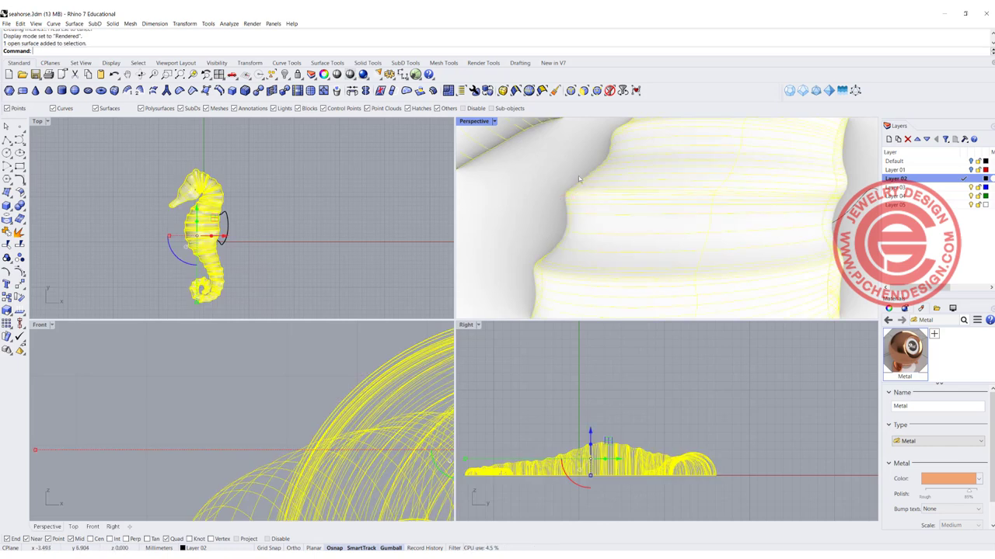
{"action": "scroll", "coordinate": [567, 220], "scroll_direction": "down", "scroll_amount": 6}
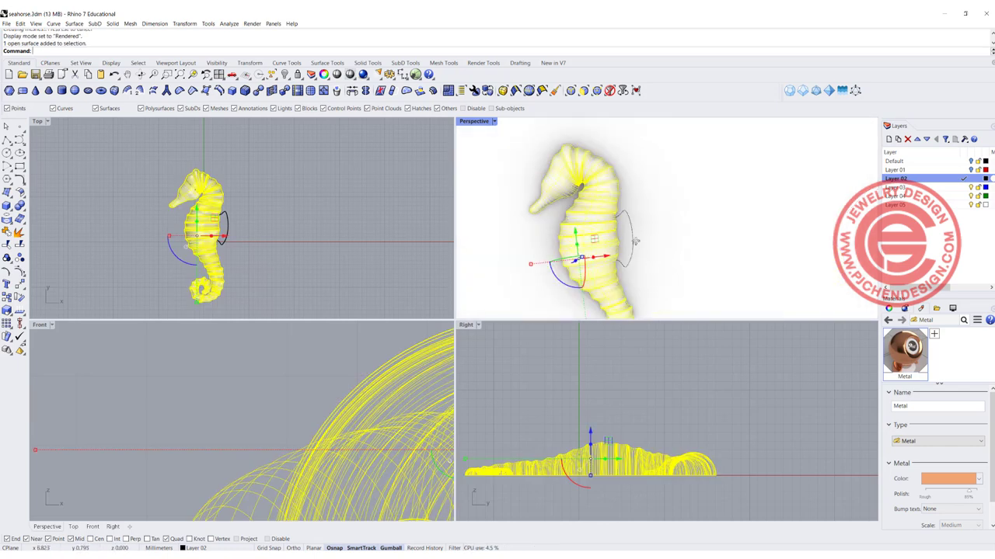
{"action": "right_click_drag", "start_coordinate": [634, 241], "coordinate": [626, 238]}
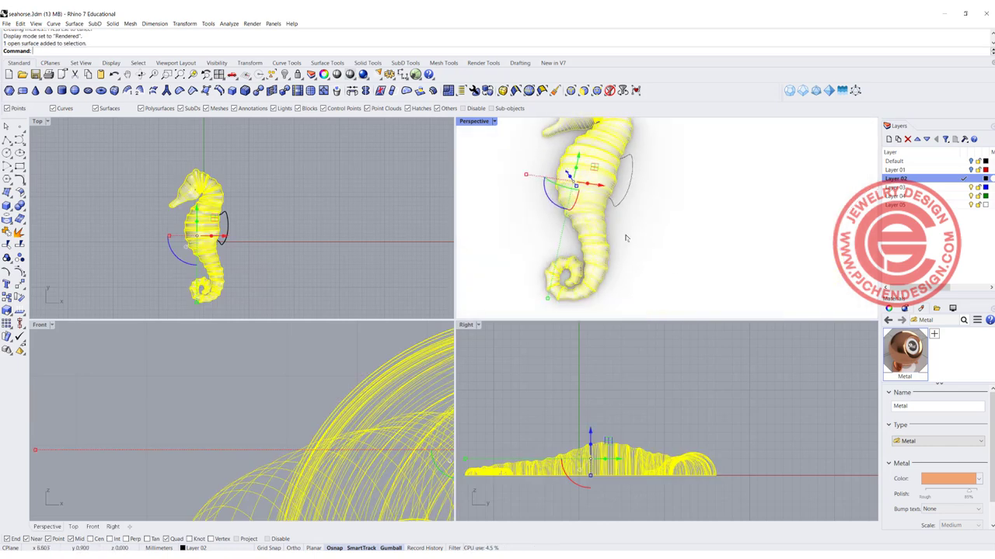
{"action": "left_click", "coordinate": [297, 217]}
{"action": "scroll", "coordinate": [620, 207], "scroll_direction": "down", "scroll_amount": 5}
{"action": "right_click_drag", "start_coordinate": [620, 207], "coordinate": [617, 223]}
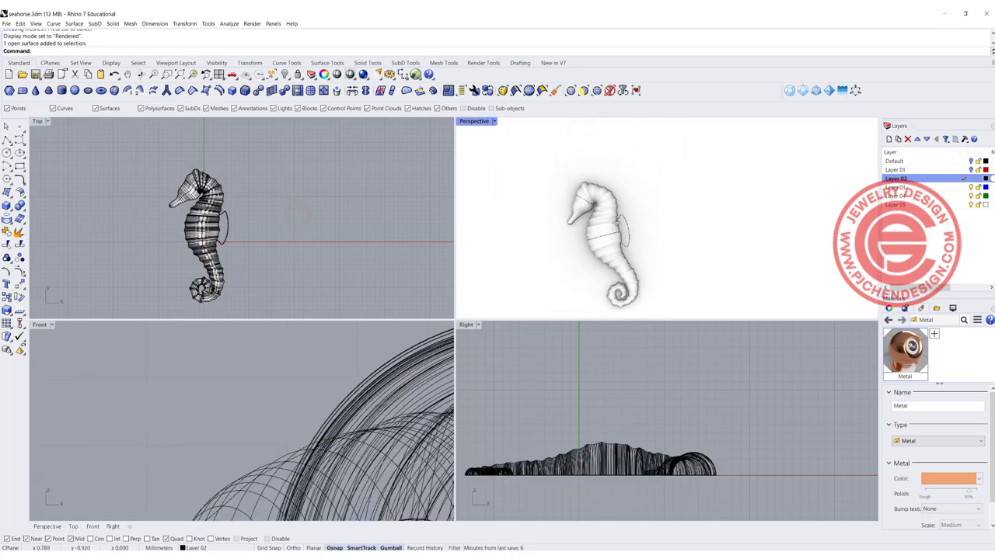
Extract two U-direction isocurves running lengthwise along the seahorse body surface, one nearer the belly and one nearer the back.
{"action": "scroll", "coordinate": [220, 228], "scroll_direction": "up", "scroll_amount": 3}
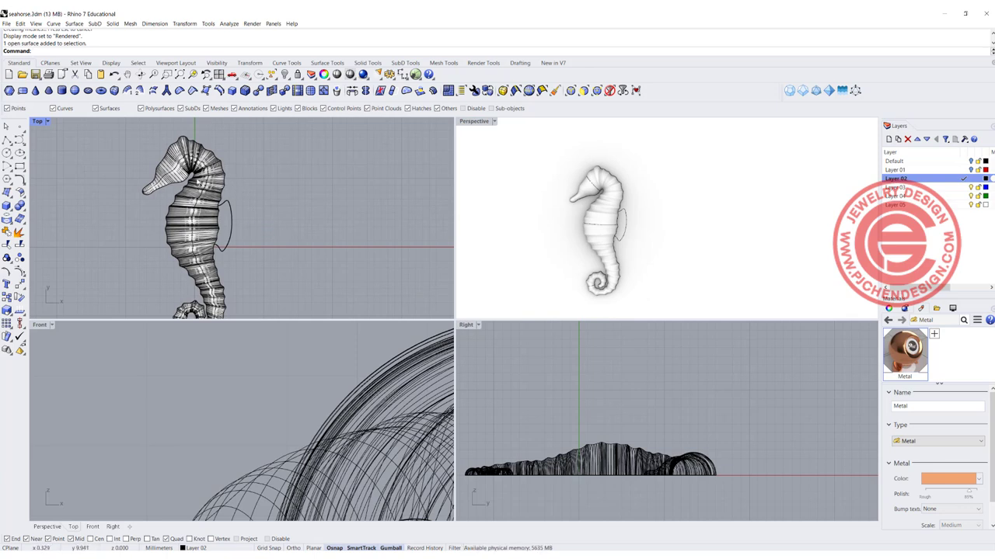
{"action": "type", "text": "tractIsocurve"}
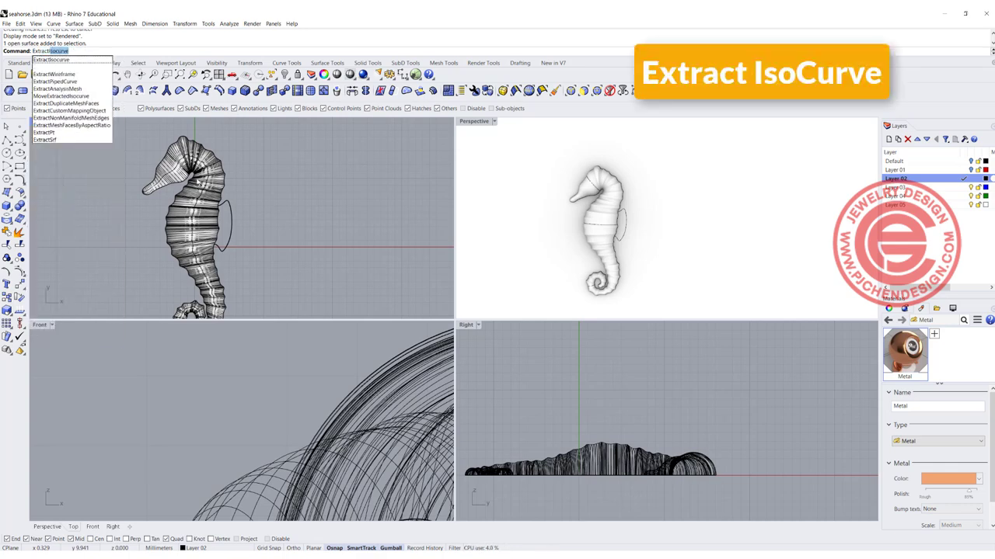
{"action": "key", "text": "Return"}
{"action": "left_click", "coordinate": [187, 220]}
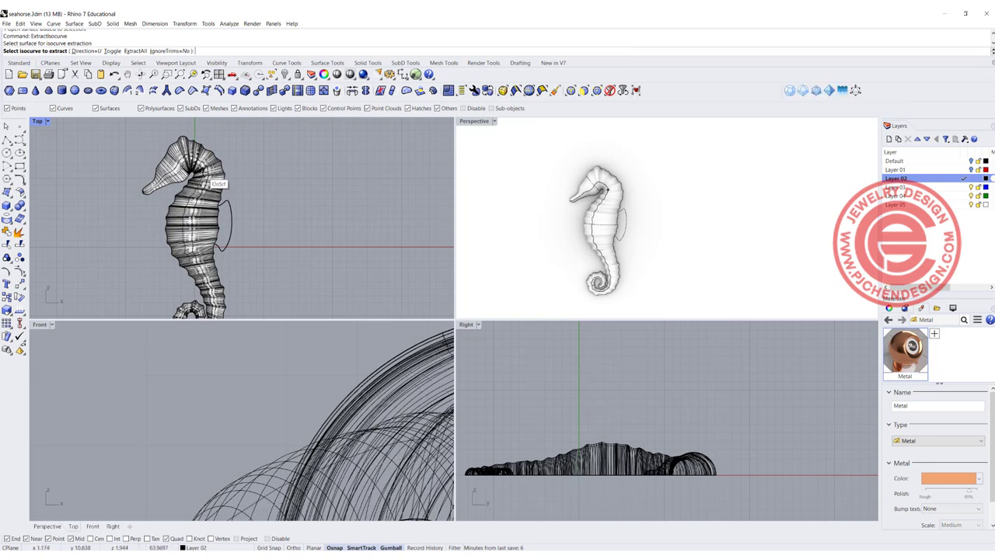
{"action": "scroll", "coordinate": [211, 181], "scroll_direction": "up", "scroll_amount": 3}
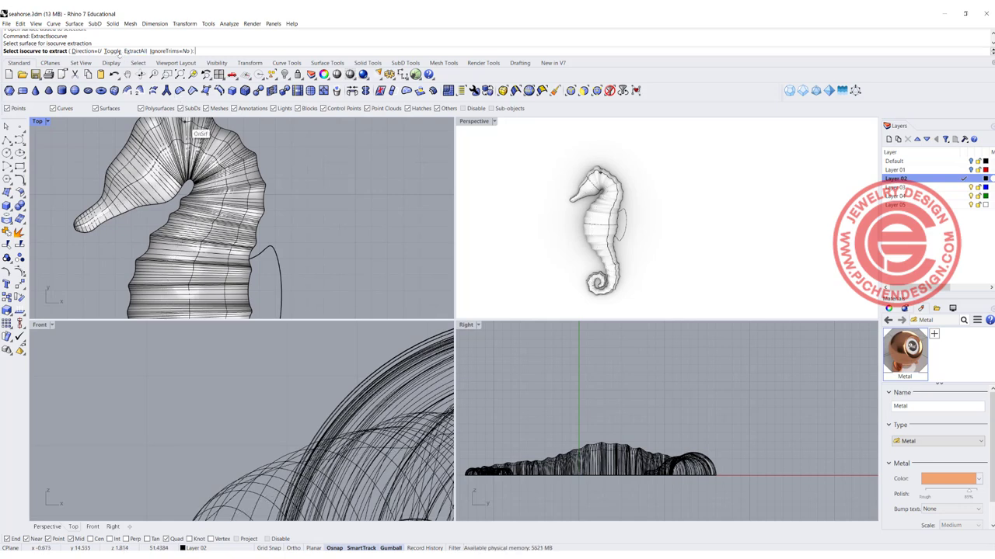
{"action": "left_click", "coordinate": [113, 51]}
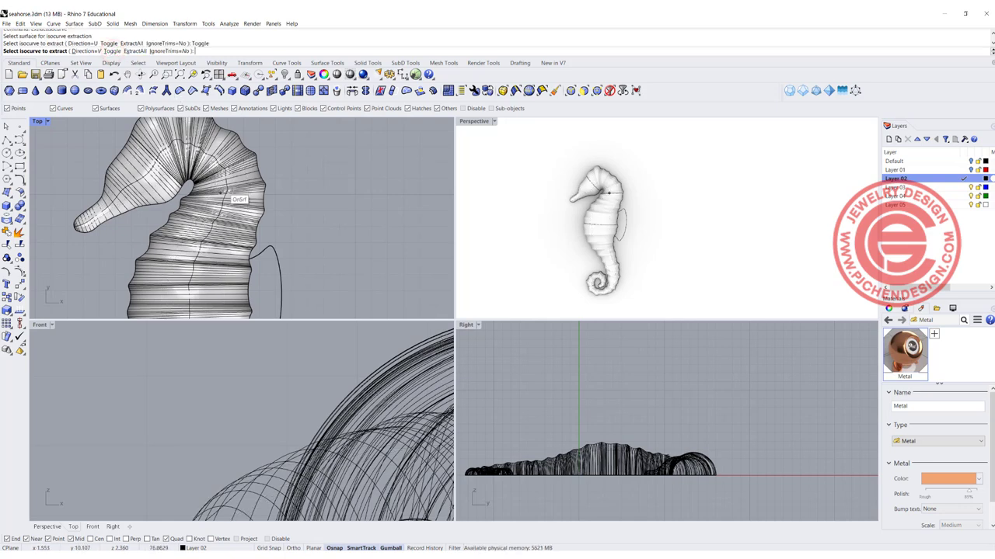
{"action": "left_click", "coordinate": [113, 51]}
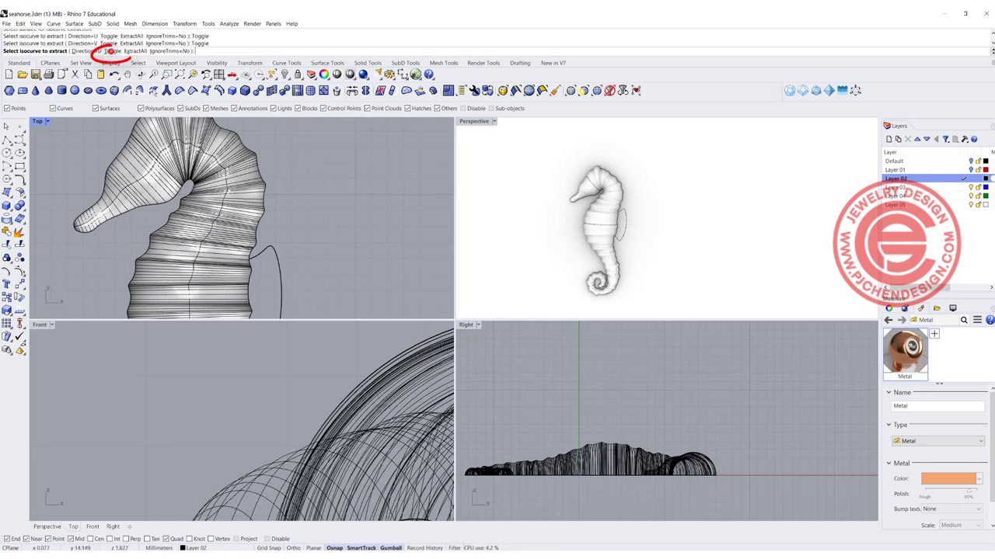
{"action": "scroll", "coordinate": [200, 210], "scroll_direction": "down", "scroll_amount": 3}
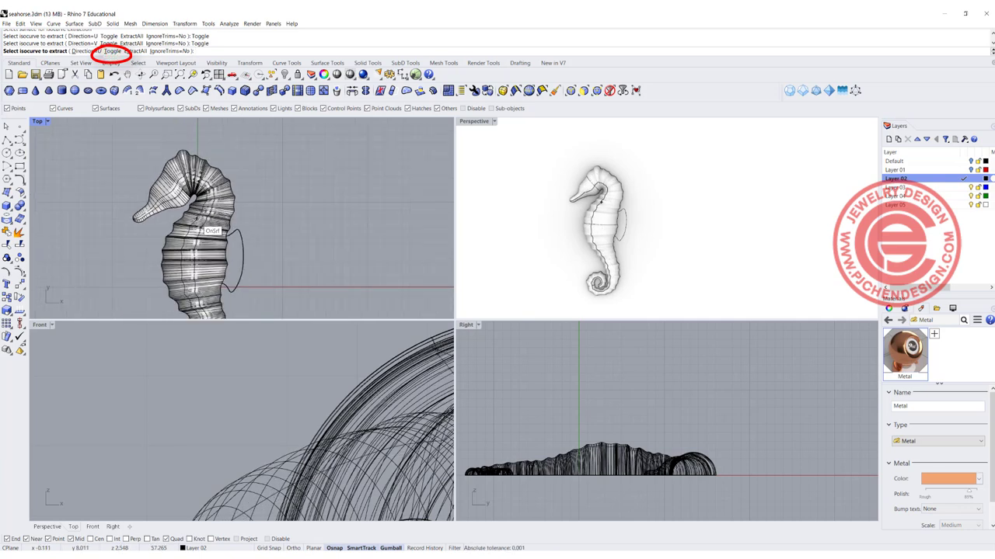
{"action": "left_click", "coordinate": [204, 225]}
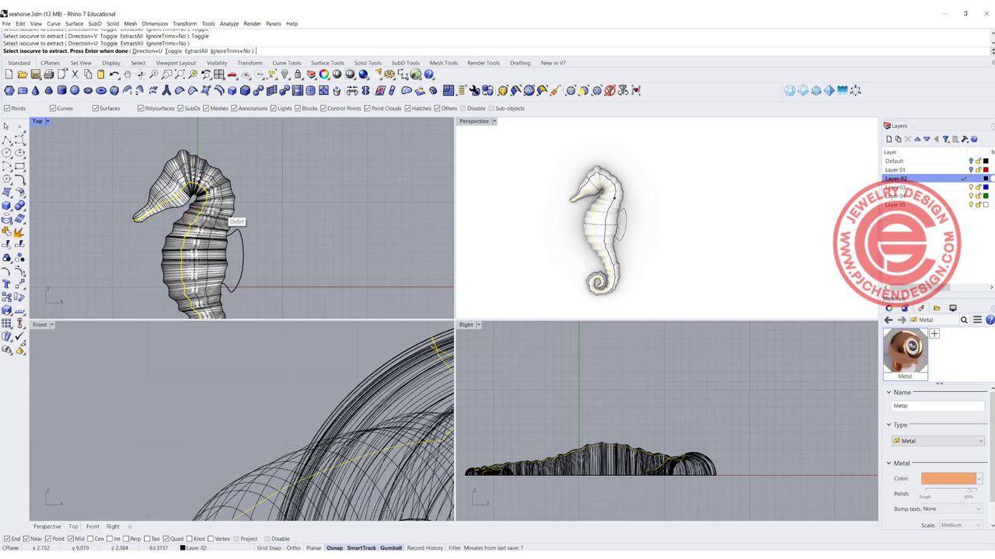
{"action": "left_click", "coordinate": [218, 210]}
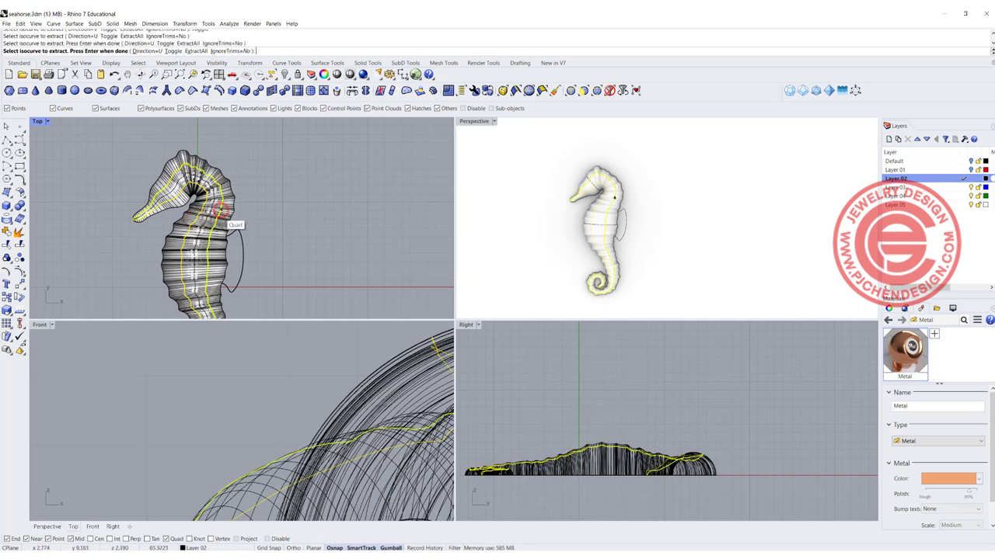
{"action": "key", "text": "Return"}
Examine how the two extracted isocurves run along the seahorse's tail, body, neck and head.
{"action": "scroll", "coordinate": [279, 200], "scroll_direction": "down", "scroll_amount": 5}
{"action": "right_click_drag", "start_coordinate": [303, 238], "coordinate": [312, 207]}
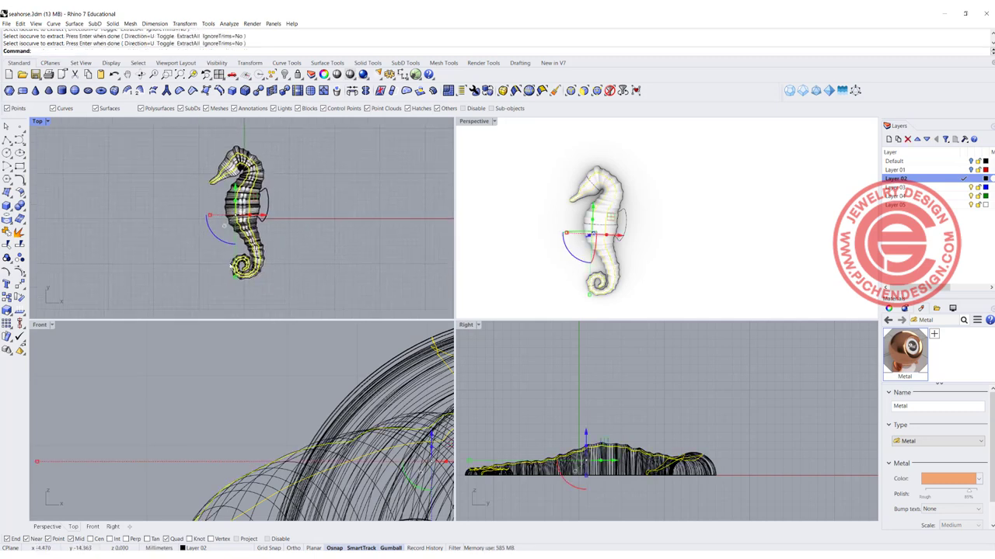
{"action": "scroll", "coordinate": [270, 244], "scroll_direction": "up", "scroll_amount": 3}
{"action": "scroll", "coordinate": [292, 201], "scroll_direction": "down", "scroll_amount": 5}
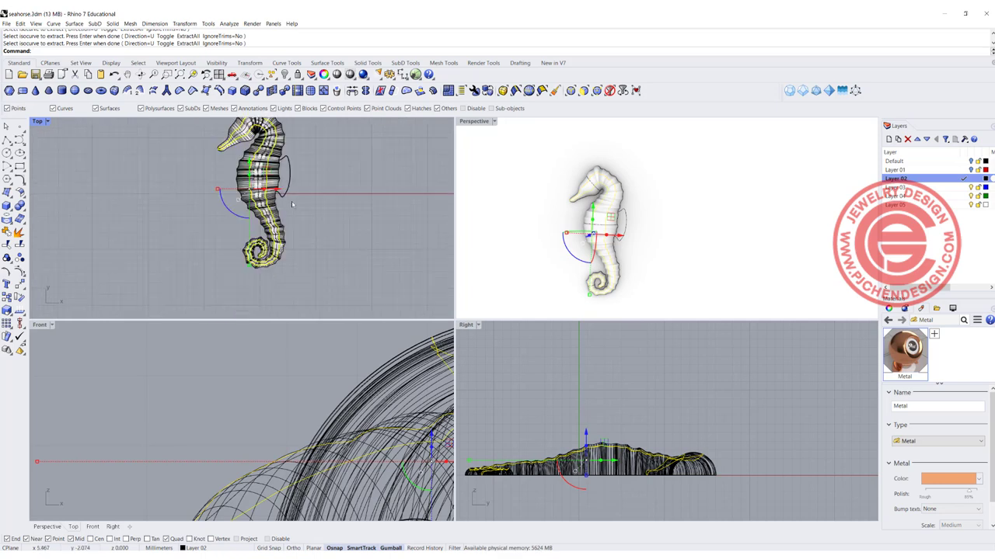
{"action": "right_click_drag", "start_coordinate": [310, 173], "coordinate": [296, 247]}
{"action": "scroll", "coordinate": [227, 193], "scroll_direction": "up", "scroll_amount": 5}
{"action": "scroll", "coordinate": [236, 196], "scroll_direction": "up", "scroll_amount": 1}
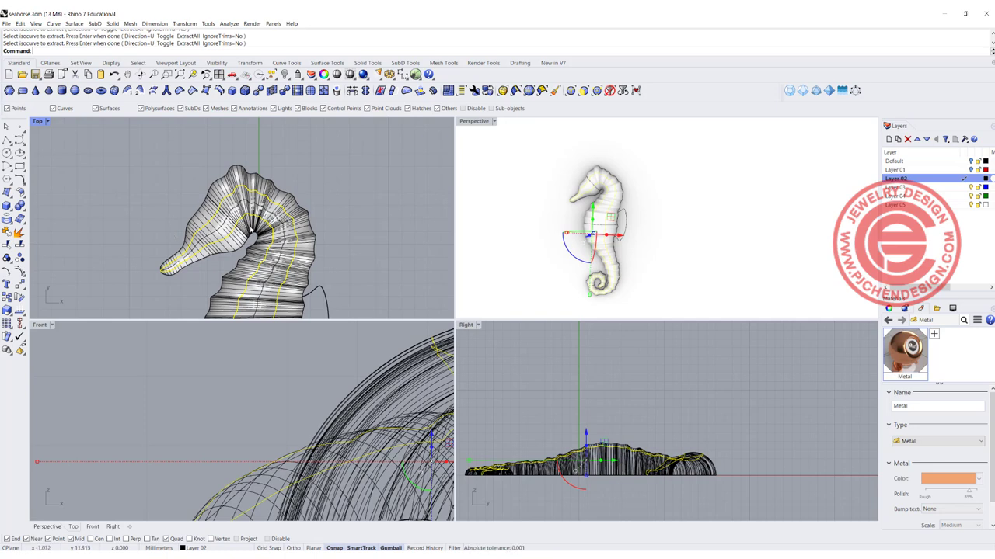
{"action": "scroll", "coordinate": [251, 231], "scroll_direction": "down", "scroll_amount": 4}
{"action": "right_click_drag", "start_coordinate": [250, 231], "coordinate": [243, 163]}
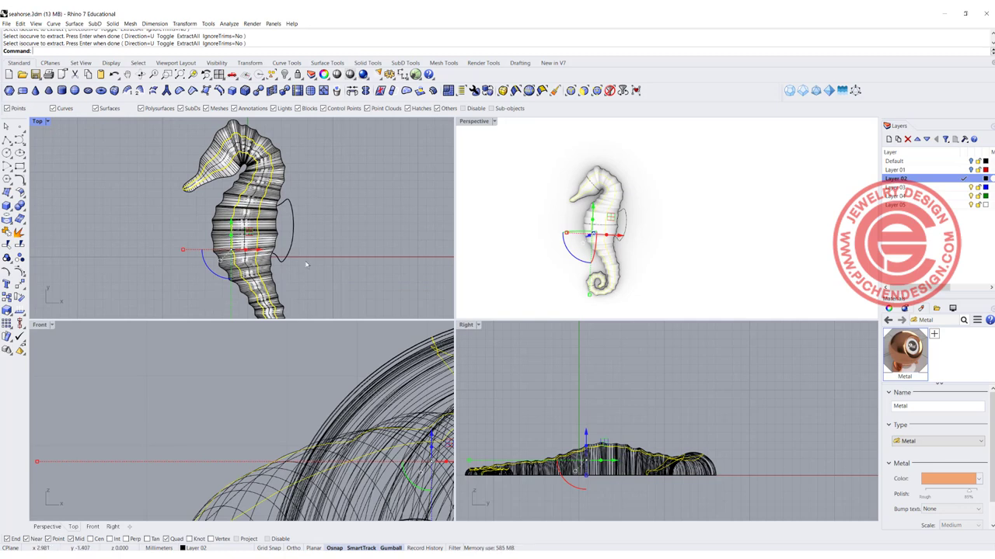
{"action": "scroll", "coordinate": [267, 212], "scroll_direction": "up", "scroll_amount": 3}
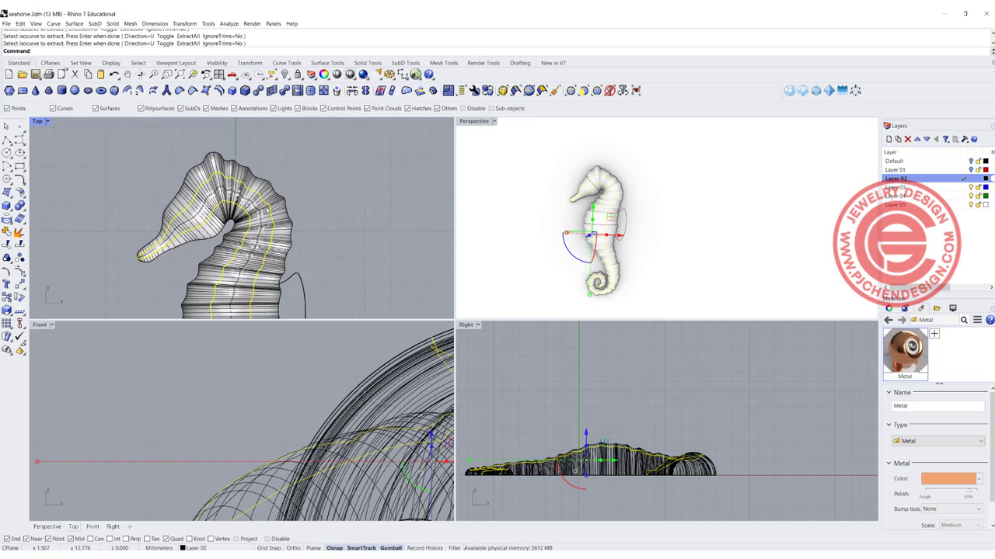
{"action": "right_click_drag", "start_coordinate": [240, 188], "coordinate": [235, 212]}
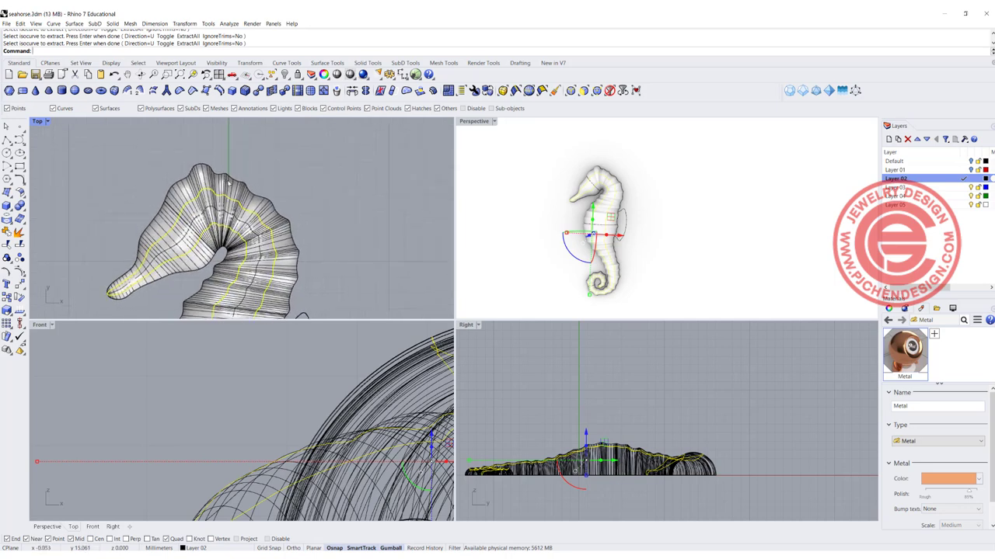
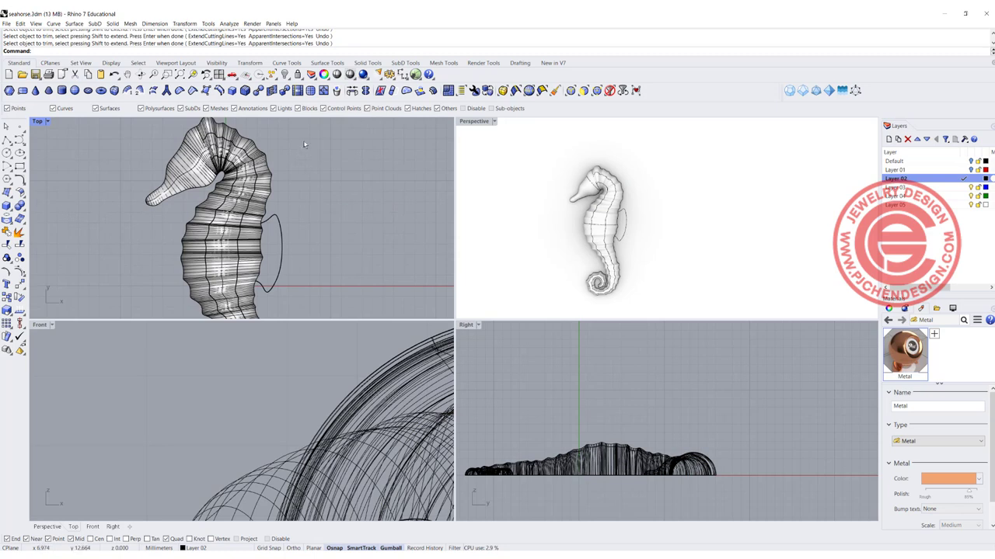
Select all curves in the model and set their display color to Red.
{"action": "left_click", "coordinate": [271, 75]}
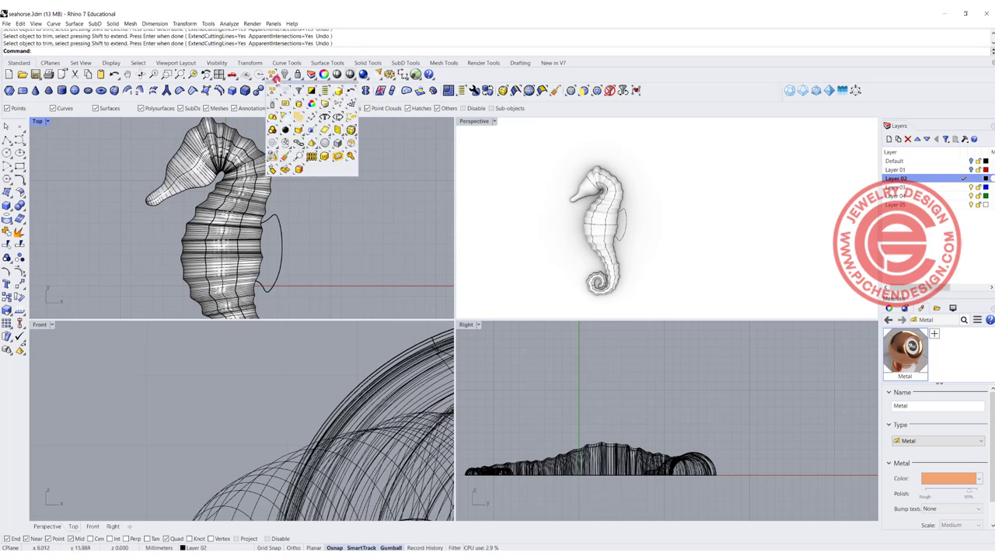
{"action": "left_click", "coordinate": [273, 143]}
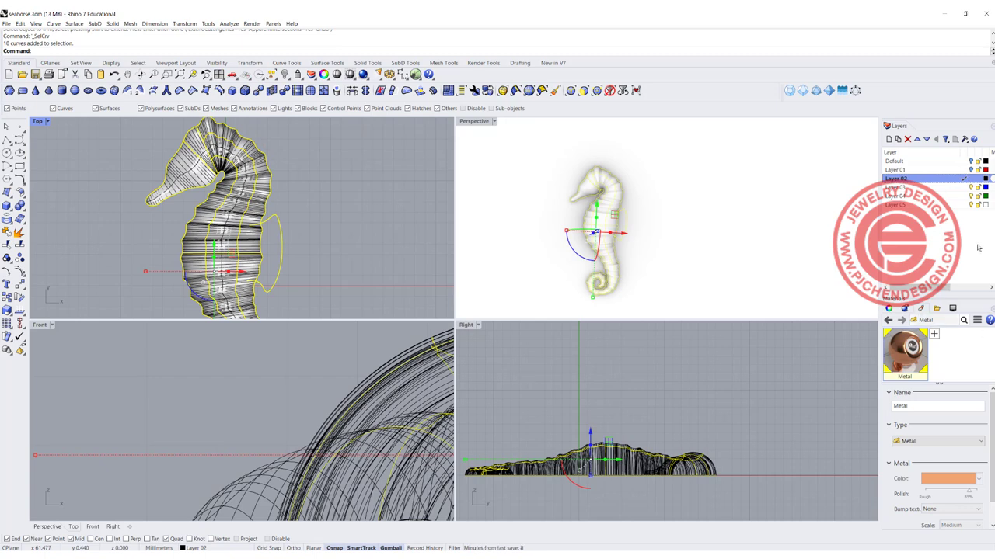
{"action": "left_click", "coordinate": [888, 309]}
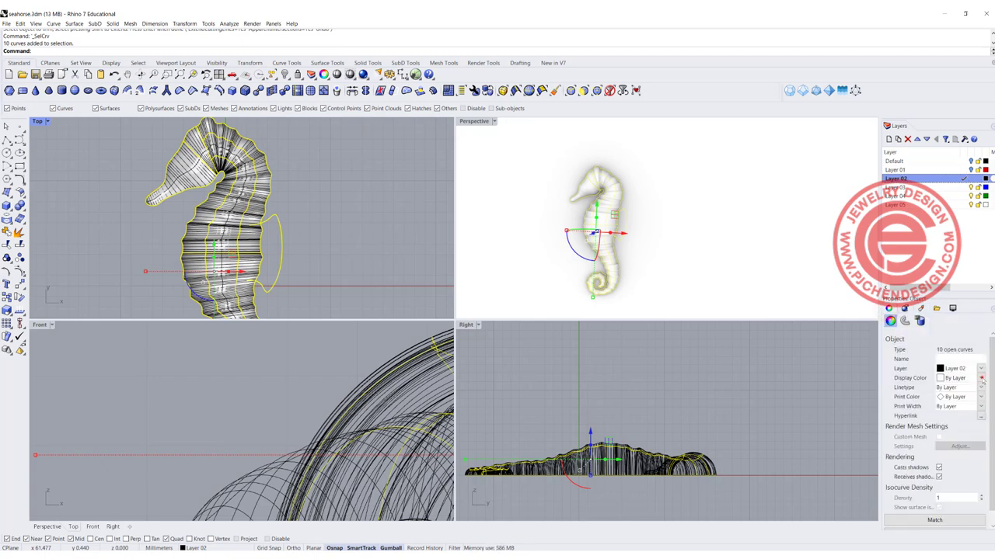
{"action": "left_click", "coordinate": [981, 378]}
{"action": "left_click", "coordinate": [948, 420]}
{"action": "left_click", "coordinate": [735, 226]}
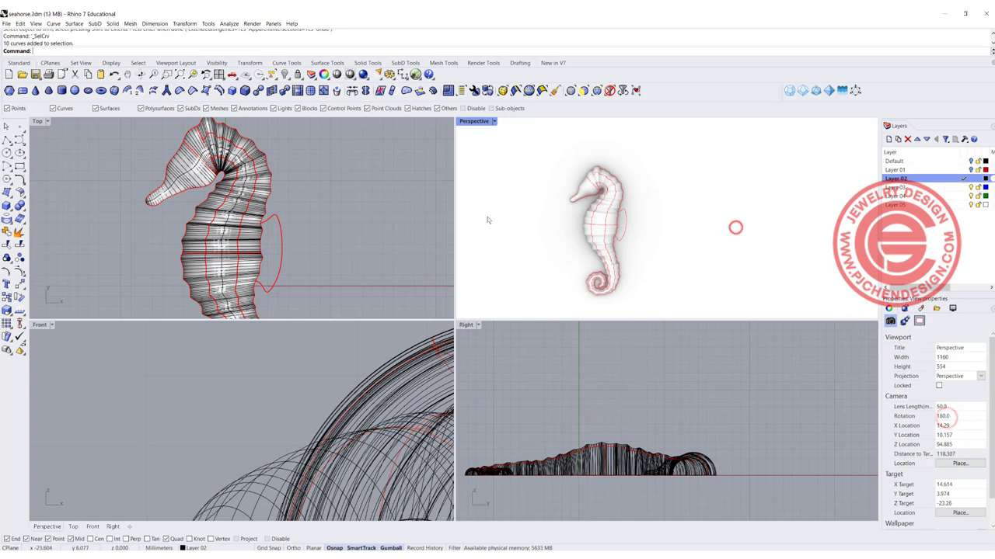
Maximize the Perspective viewport and set it to Ghosted display.
{"action": "mouse_move", "coordinate": [235, 227]}
{"action": "right_mouse_down"}
{"action": "mouse_move", "coordinate": [204, 222]}
{"action": "mouse_move", "coordinate": [243, 217]}
{"action": "right_mouse_up"}
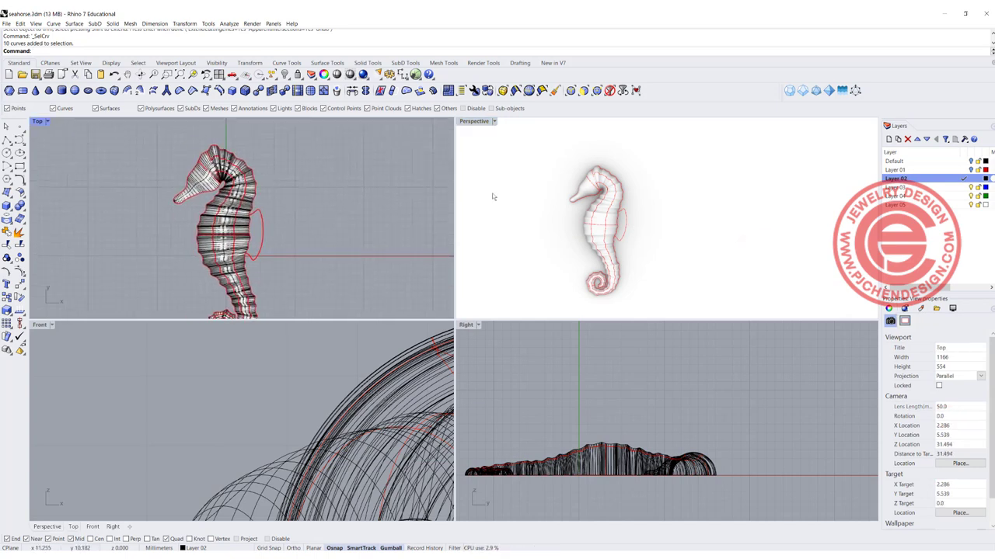
{"action": "double_click", "coordinate": [471, 122]}
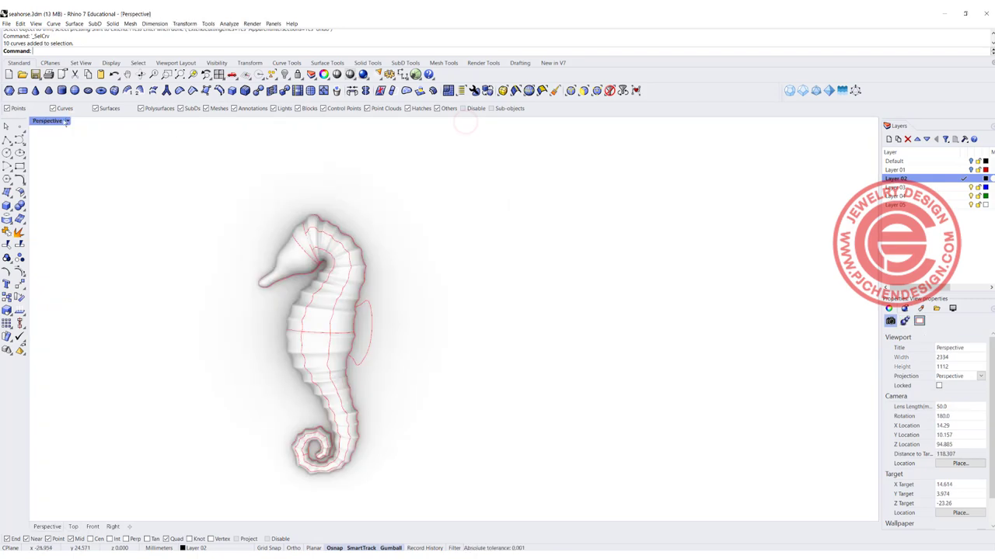
{"action": "left_click", "coordinate": [68, 121]}
{"action": "left_click", "coordinate": [54, 186]}
{"action": "right_click_drag", "start_coordinate": [55, 186], "coordinate": [156, 135]}
{"action": "scroll", "coordinate": [389, 268], "scroll_direction": "up", "scroll_amount": 4}
Create a round-capped pipe along the belly-side isocurve with start diameter 0.2 at the head and end diameter 0.01 at the tail.
{"action": "left_click", "coordinate": [300, 210]}
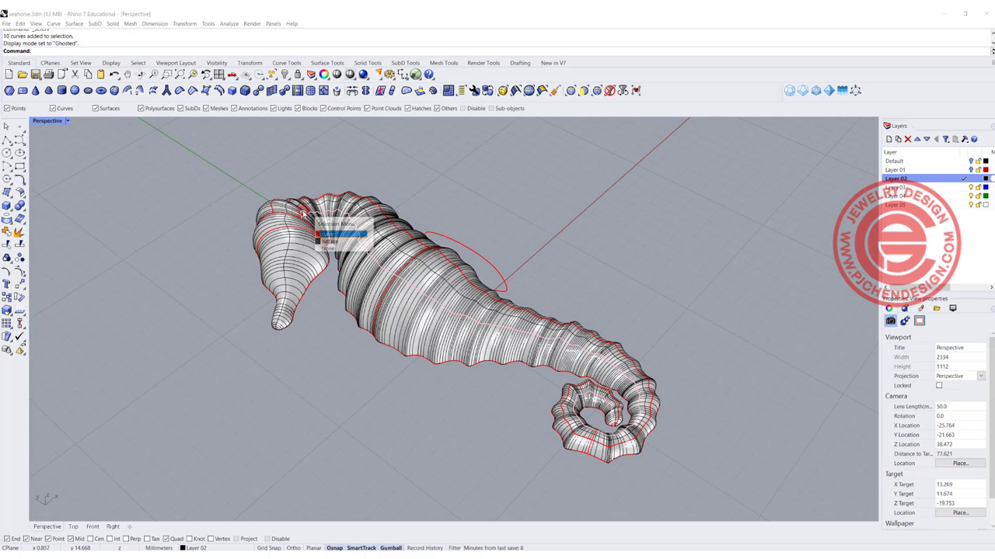
{"action": "left_click", "coordinate": [329, 234]}
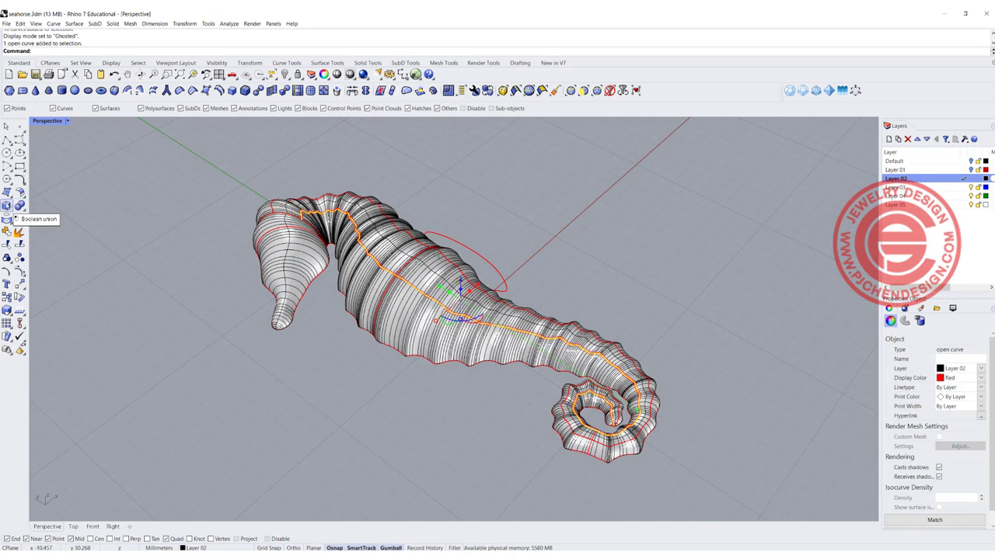
{"action": "left_click", "coordinate": [7, 207]}
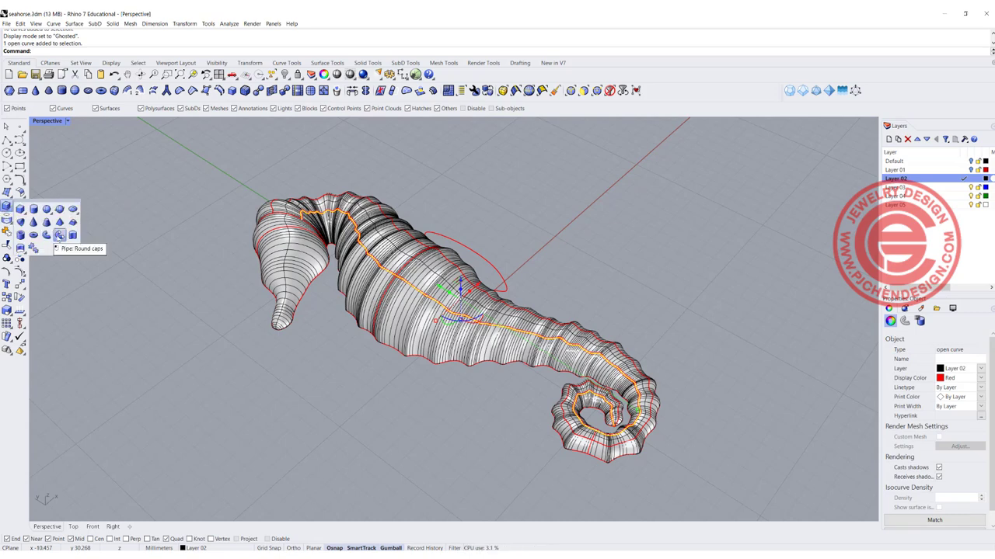
{"action": "left_click", "coordinate": [59, 236]}
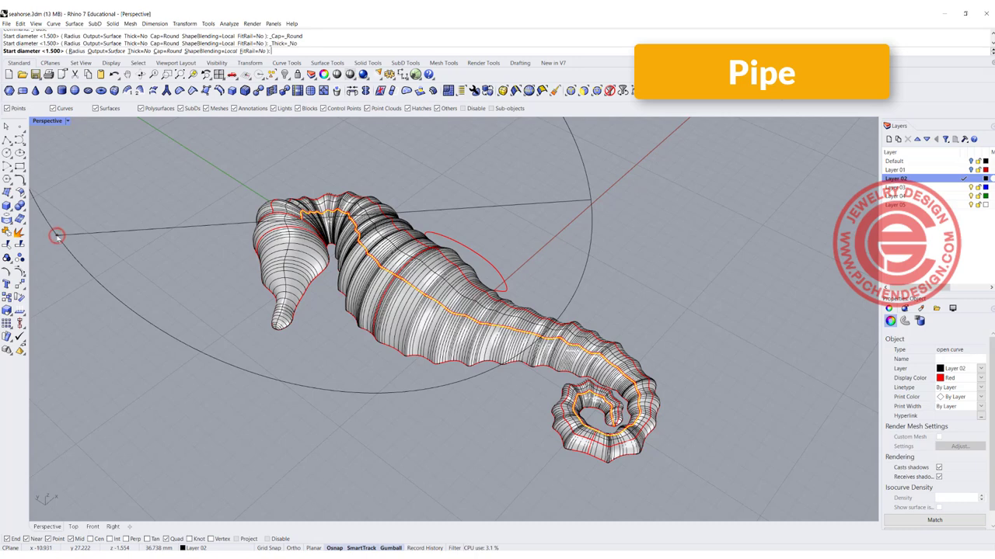
{"action": "type", "text": "0.2"}
{"action": "key", "text": "Return"}
{"action": "type", "text": "0.01"}
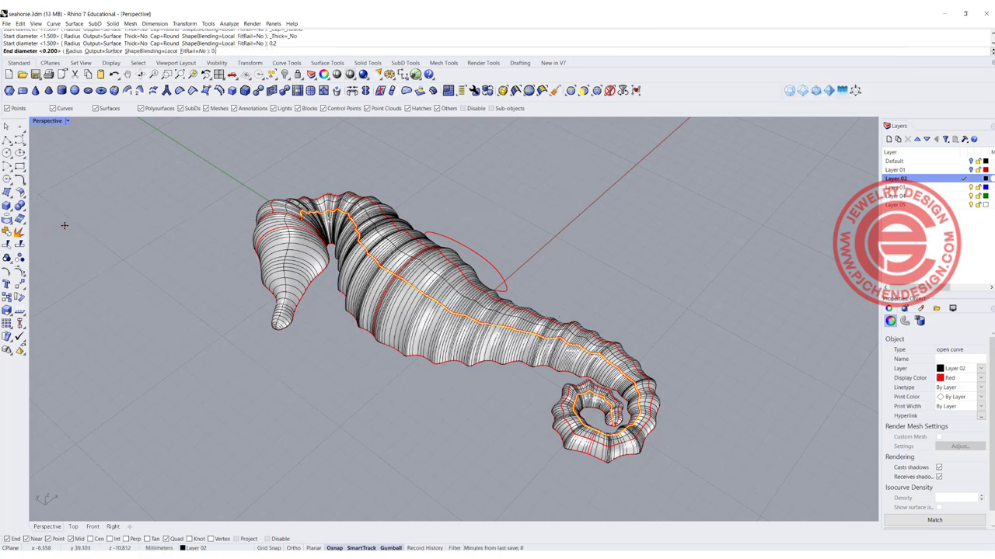
{"action": "key", "text": "Return"}
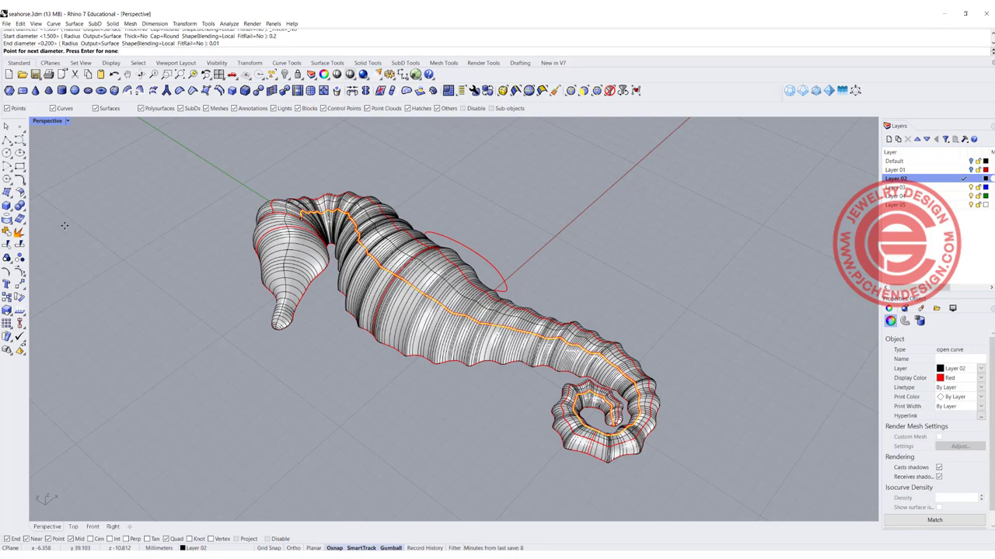
{"action": "key", "text": "Return"}
{"action": "scroll", "coordinate": [152, 271], "scroll_direction": "up", "scroll_amount": 3}
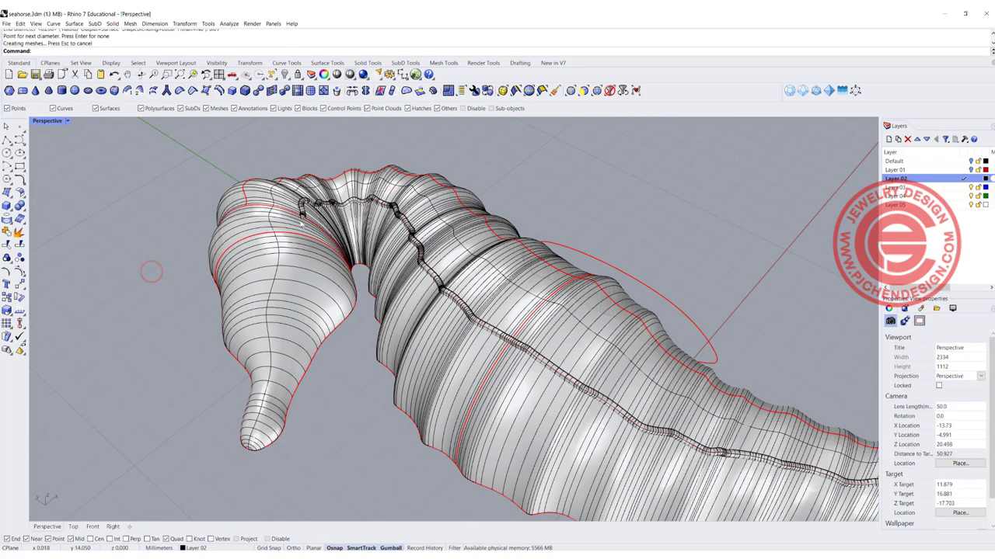
{"action": "scroll", "coordinate": [355, 208], "scroll_direction": "down", "scroll_amount": 8}
{"action": "scroll", "coordinate": [647, 396], "scroll_direction": "up", "scroll_amount": 10}
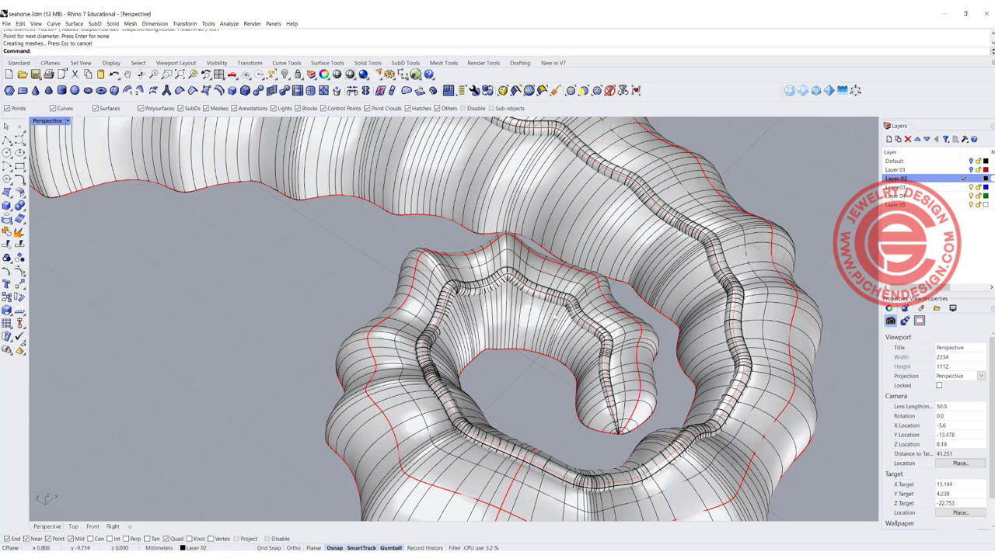
Create a round-capped pipe along the back-side isocurve with start diameter 0.25 and end diameter 0.01.
{"action": "scroll", "coordinate": [556, 318], "scroll_direction": "down", "scroll_amount": 6}
{"action": "key", "text": "Return"}
{"action": "left_click", "coordinate": [404, 180]}
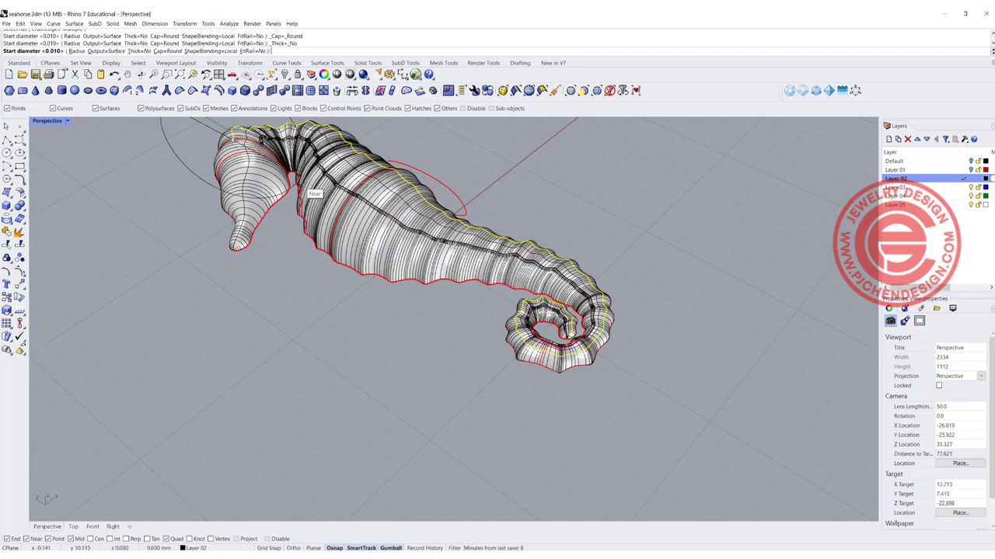
{"action": "type", "text": "0"}
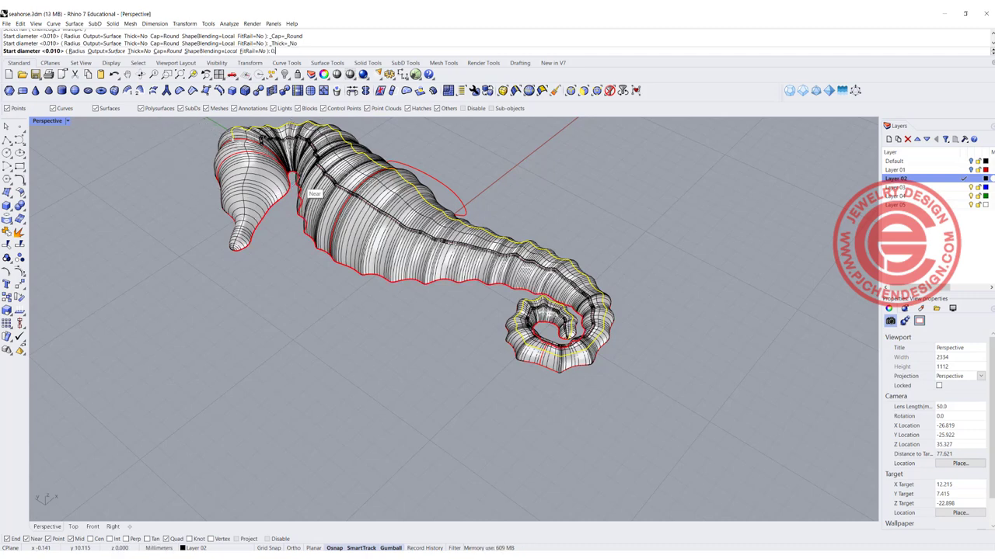
{"action": "type", "text": ".25"}
{"action": "key", "text": "Return"}
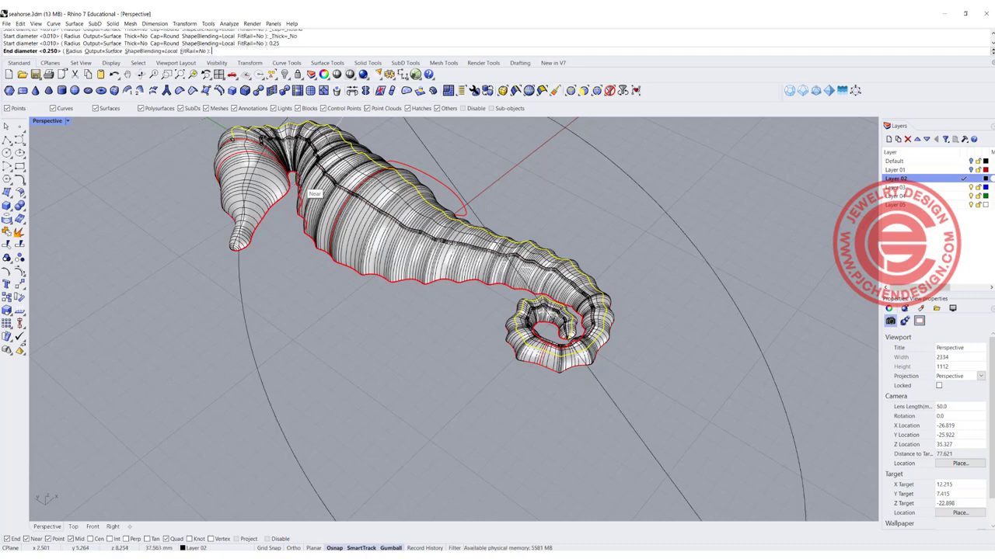
{"action": "type", "text": "0.01"}
{"action": "key", "text": "Return"}
{"action": "key", "text": "Return"}
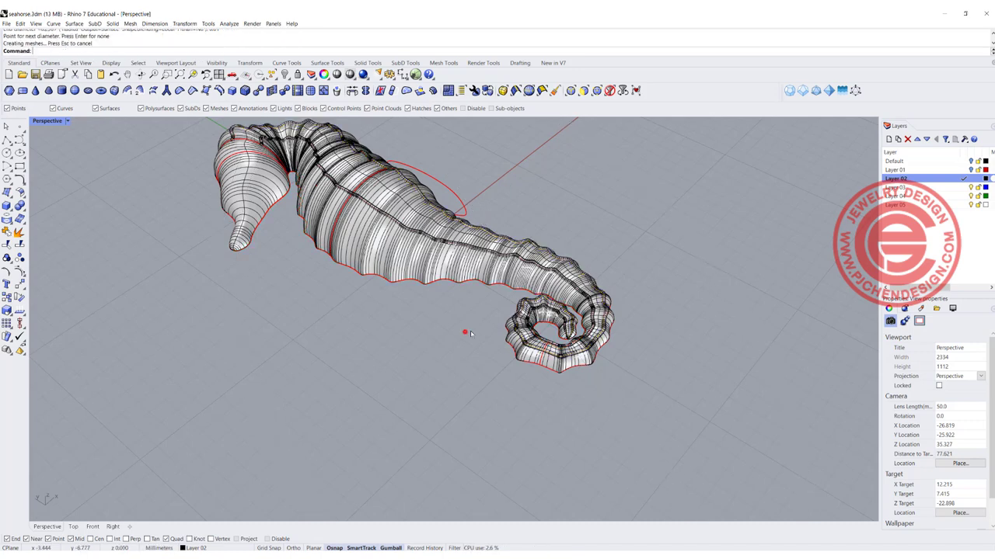
{"action": "right_click_drag", "start_coordinate": [464, 334], "coordinate": [442, 328]}
{"action": "right_click_drag", "start_coordinate": [408, 268], "coordinate": [373, 316]}
{"action": "right_click_drag", "start_coordinate": [298, 281], "coordinate": [308, 245]}
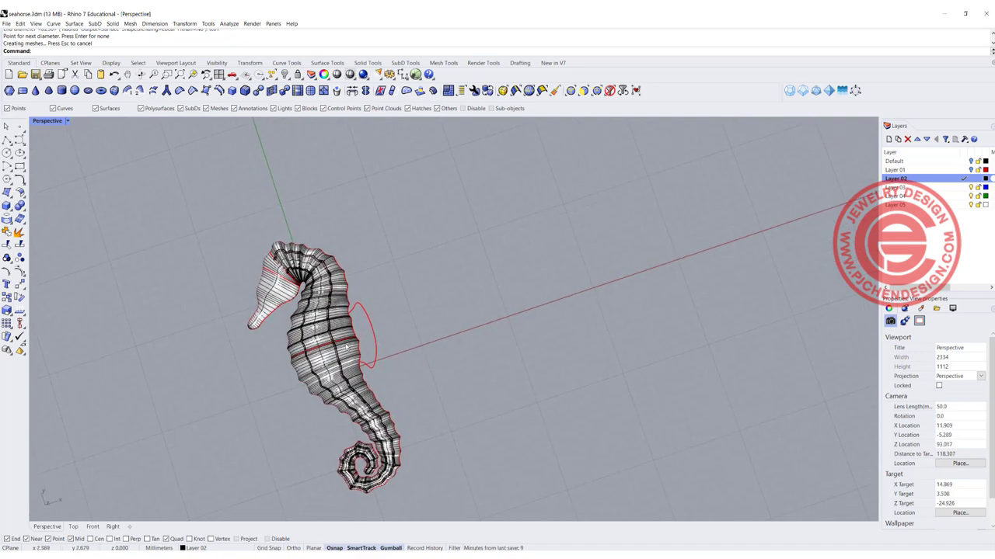
Examine the two tapered pipes on the body and the two red fin curves on the seahorse's back.
{"action": "scroll", "coordinate": [293, 360], "scroll_direction": "up", "scroll_amount": 3}
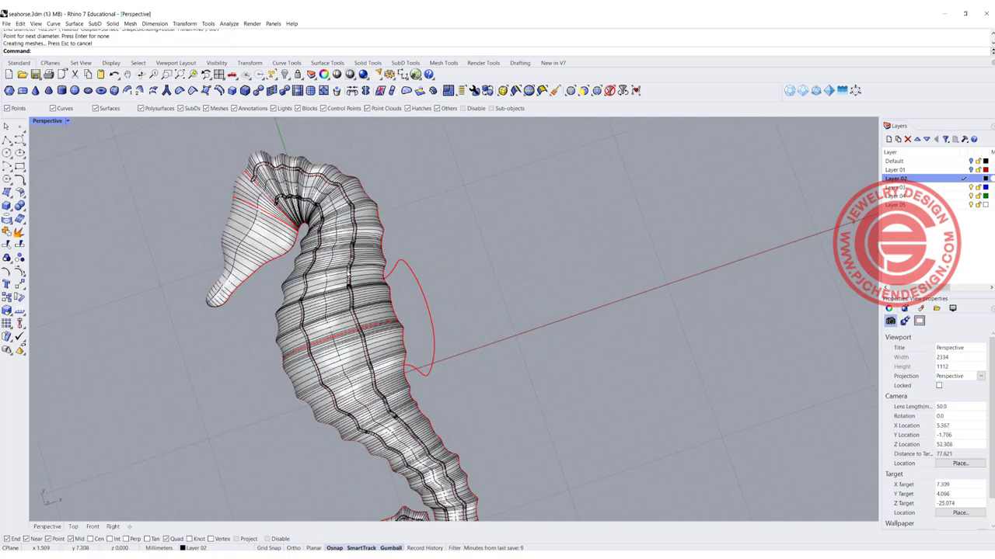
{"action": "left_click", "coordinate": [353, 260]}
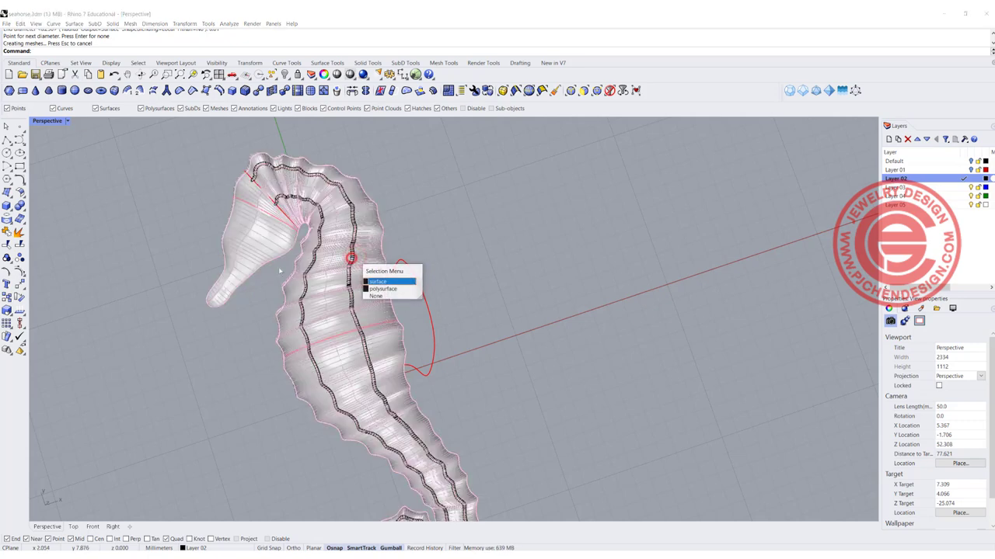
{"action": "left_click", "coordinate": [488, 236]}
{"action": "scroll", "coordinate": [424, 250], "scroll_direction": "down", "scroll_amount": 4}
{"action": "right_click_drag", "start_coordinate": [427, 259], "coordinate": [416, 289]}
{"action": "scroll", "coordinate": [417, 292], "scroll_direction": "up", "scroll_amount": 2}
{"action": "scroll", "coordinate": [416, 289], "scroll_direction": "up", "scroll_amount": 3}
{"action": "left_click", "coordinate": [418, 311]}
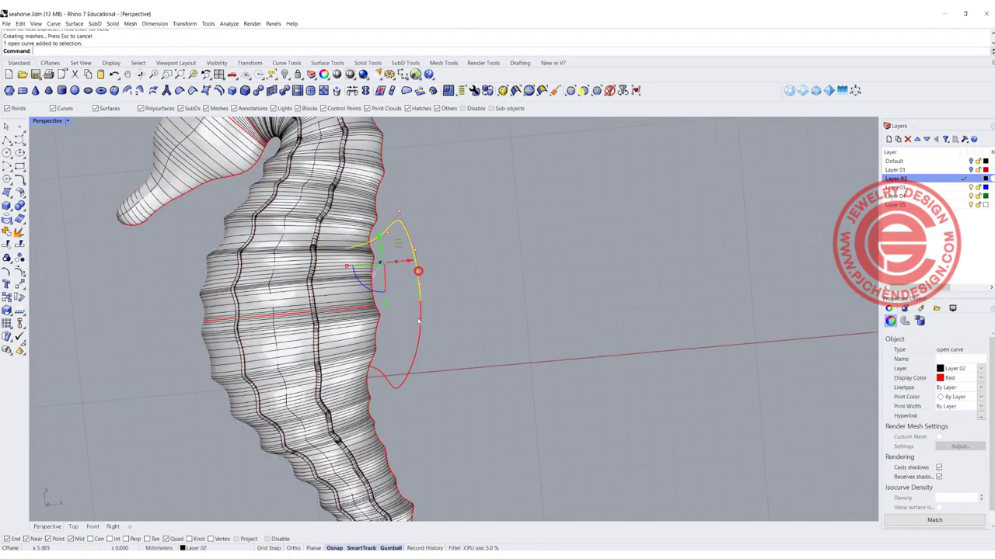
{"action": "left_click", "coordinate": [421, 321]}
{"action": "right_click_drag", "start_coordinate": [451, 278], "coordinate": [431, 271]}
{"action": "right_click_drag", "start_coordinate": [444, 230], "coordinate": [491, 267]}
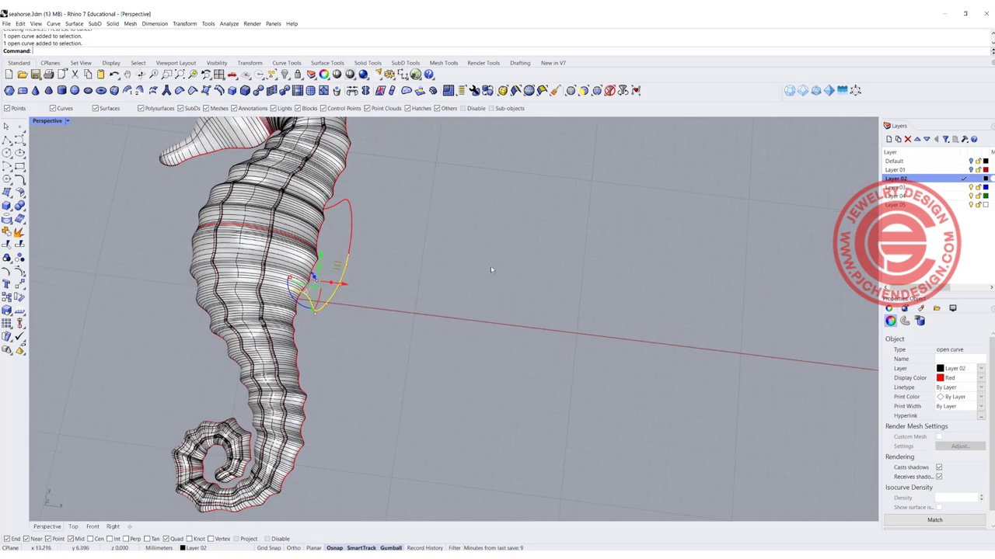
Draw a semicircular arc above the seahorse in the maximized Right viewport.
{"action": "key", "text": "ctrl+F3"}
{"action": "left_click", "coordinate": [6, 165]}
{"action": "left_click", "coordinate": [395, 241]}
{"action": "left_click", "coordinate": [520, 241]}
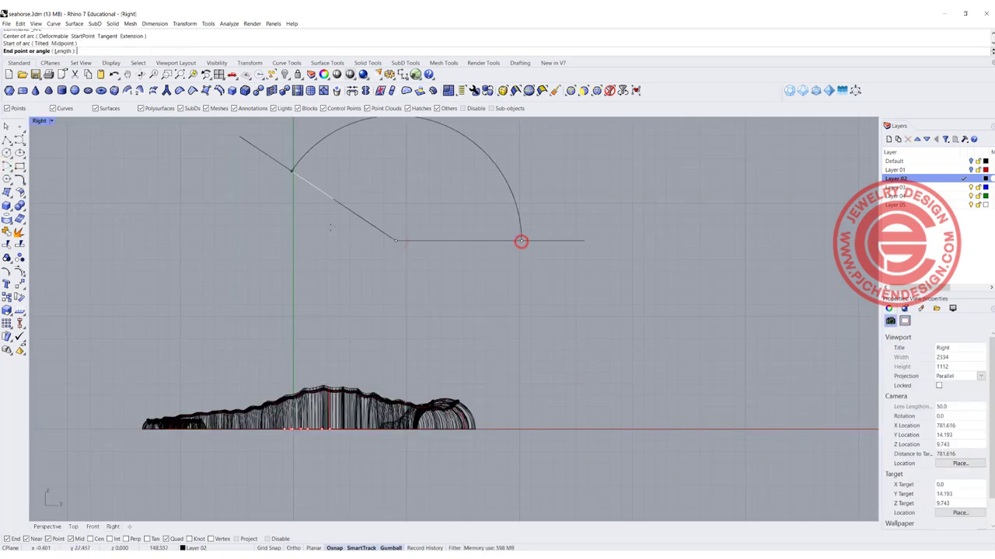
{"action": "left_click", "coordinate": [326, 244]}
Scale the arc down uniformly to a fraction of its drawn size.
{"action": "left_click", "coordinate": [276, 213]}
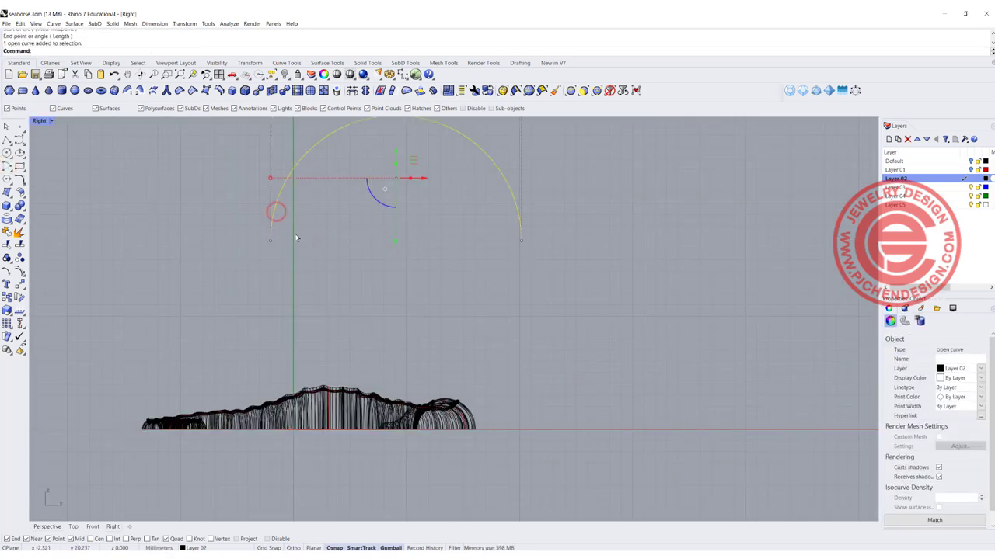
{"action": "scroll", "coordinate": [337, 257], "scroll_direction": "down", "scroll_amount": 4}
{"action": "right_click_drag", "start_coordinate": [337, 269], "coordinate": [326, 287]}
{"action": "mouse_move", "coordinate": [284, 220]}
{"action": "left_mouse_down", "text": "shift"}
{"action": "mouse_move", "coordinate": [336, 228]}
{"action": "mouse_move", "coordinate": [282, 219]}
{"action": "left_mouse_up", "text": "shift"}
Move the arc's two upper control points down to flatten it into a shallow dome.
{"action": "scroll", "coordinate": [356, 216], "scroll_direction": "up", "scroll_amount": 5}
{"action": "left_click_drag", "start_coordinate": [171, 242], "coordinate": [437, 299]}
{"action": "left_click_drag", "start_coordinate": [318, 234], "coordinate": [328, 194]}
{"action": "scroll", "coordinate": [401, 282], "scroll_direction": "down", "scroll_amount": 2}
{"action": "right_click_drag", "start_coordinate": [338, 221], "coordinate": [190, 227]}
{"action": "scroll", "coordinate": [302, 233], "scroll_direction": "up", "scroll_amount": 6}
{"action": "key", "text": "Escape"}
{"action": "key", "text": "Escape"}
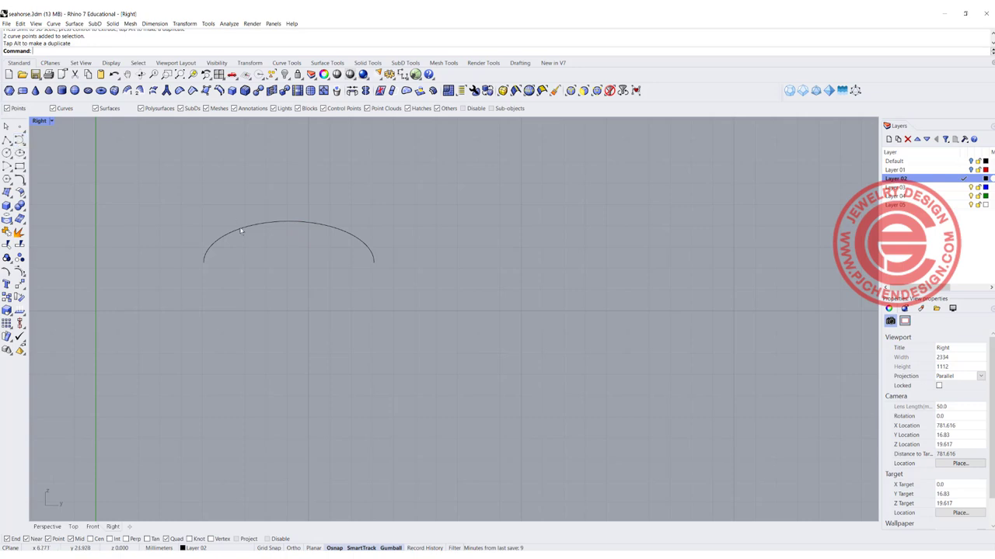
Rebuild the flattened arc with 24 points, deleting the input curve and keeping it SubD friendly.
{"action": "left_click", "coordinate": [240, 228]}
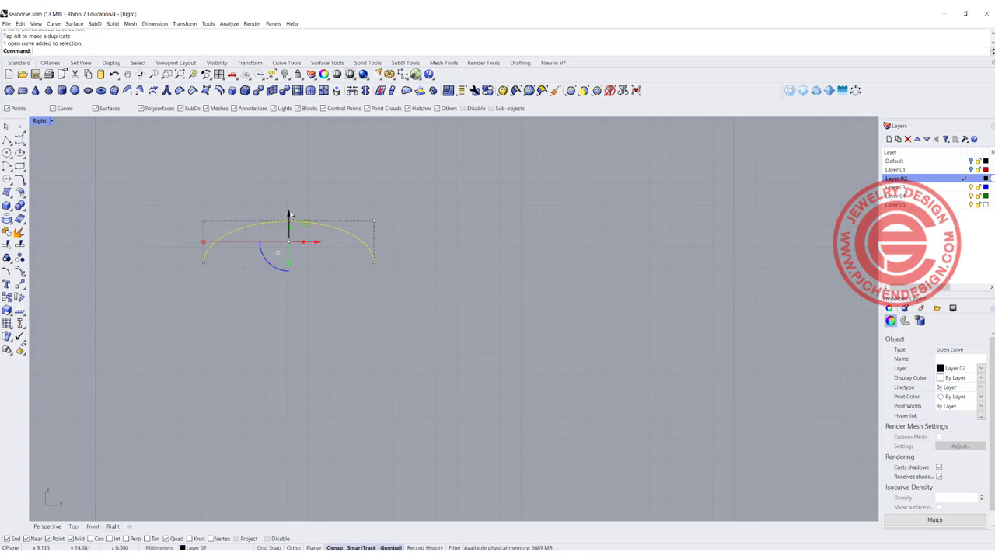
{"action": "key", "text": "Return"}
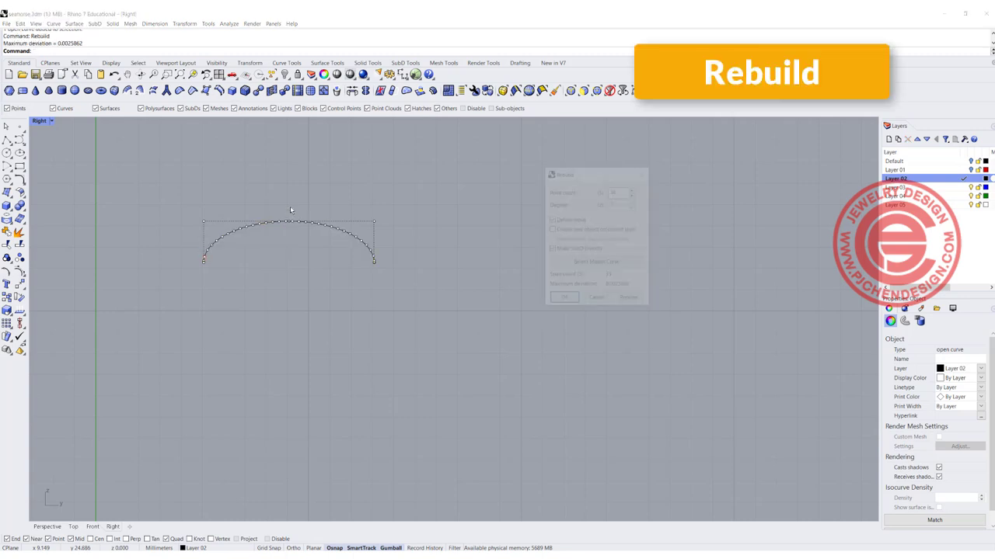
{"action": "left_click_drag", "start_coordinate": [617, 190], "coordinate": [596, 188]}
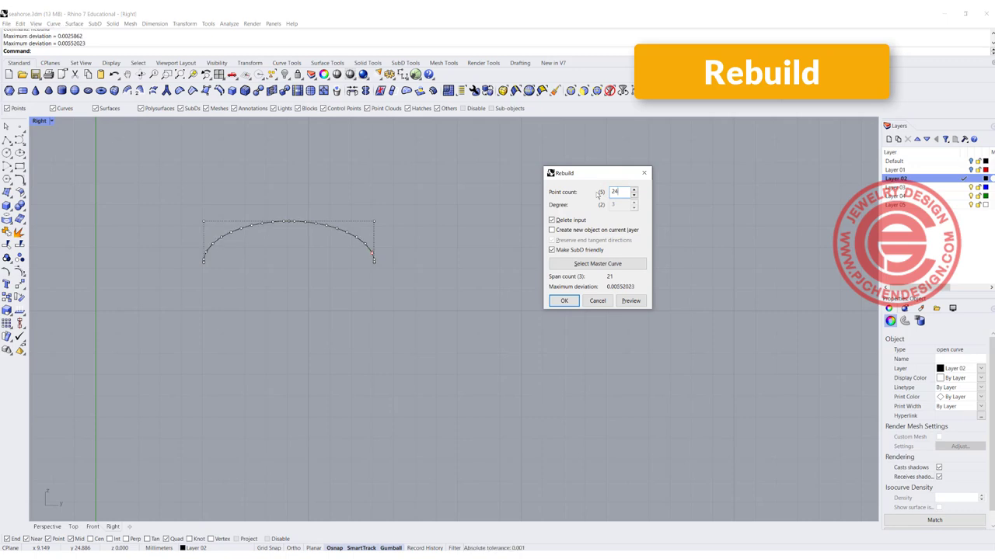
{"action": "left_click", "coordinate": [564, 300]}
Shift alternate control points of the rebuilt arc inward along its whole length to form a wavy profile.
{"action": "scroll", "coordinate": [214, 231], "scroll_direction": "up", "scroll_amount": 3}
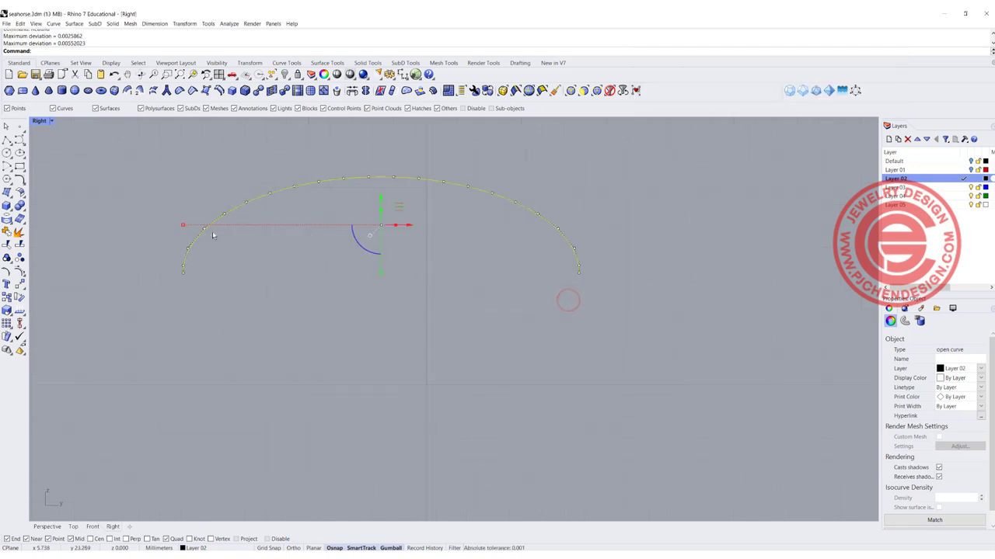
{"action": "left_click", "coordinate": [204, 231]}
{"action": "left_click_drag", "start_coordinate": [204, 227], "coordinate": [236, 225]}
{"action": "left_click", "coordinate": [246, 202]}
{"action": "mouse_move", "coordinate": [263, 186]}
{"action": "left_mouse_down"}
{"action": "mouse_move", "coordinate": [269, 201]}
{"action": "mouse_move", "coordinate": [262, 187]}
{"action": "left_mouse_up"}
{"action": "left_click", "coordinate": [318, 182]}
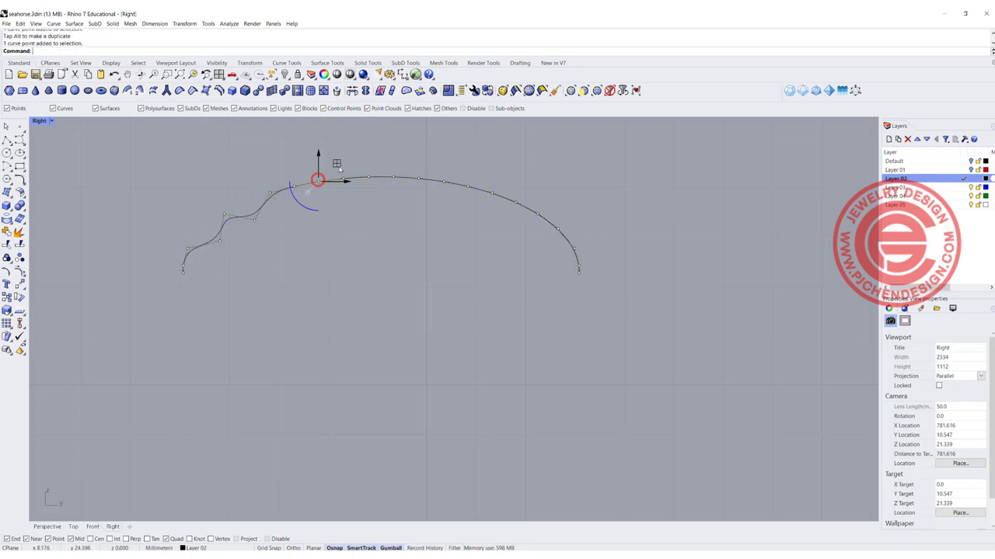
{"action": "left_click", "coordinate": [294, 186]}
{"action": "left_click_drag", "start_coordinate": [312, 172], "coordinate": [412, 183]}
{"action": "left_click", "coordinate": [343, 180]}
{"action": "left_click", "coordinate": [395, 179]}
{"action": "left_click", "coordinate": [443, 182]}
{"action": "left_click_drag", "start_coordinate": [464, 164], "coordinate": [544, 214]}
{"action": "left_click", "coordinate": [493, 194]}
{"action": "left_click", "coordinate": [539, 215]}
{"action": "scroll", "coordinate": [649, 234], "scroll_direction": "down", "scroll_amount": 4}
{"action": "right_click_drag", "start_coordinate": [544, 285], "coordinate": [421, 290]}
{"action": "left_click", "coordinate": [511, 280]}
{"action": "key", "text": "Escape"}
{"action": "right_click_drag", "start_coordinate": [511, 280], "coordinate": [418, 277]}
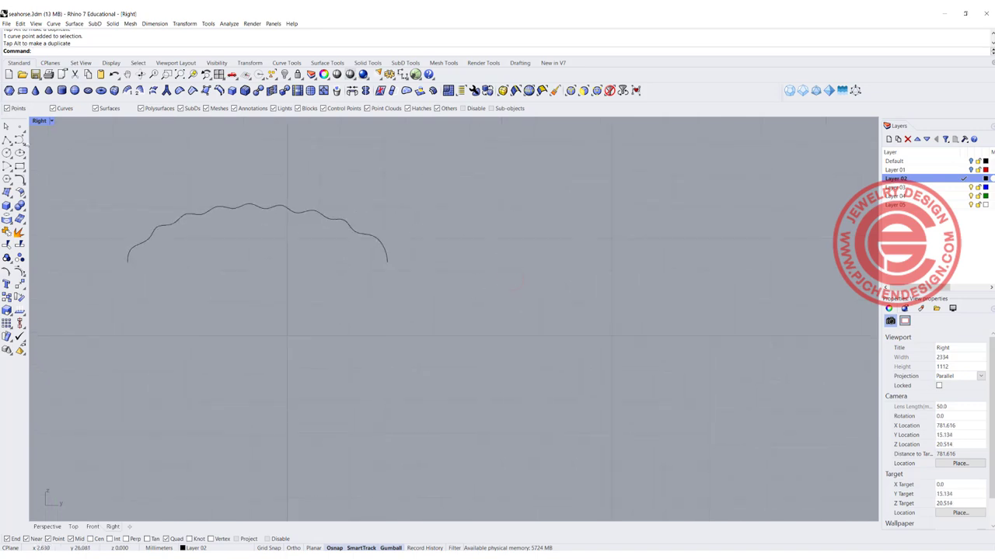
Draw a second semicircular arc beside the wavy profile.
{"action": "left_click", "coordinate": [6, 166]}
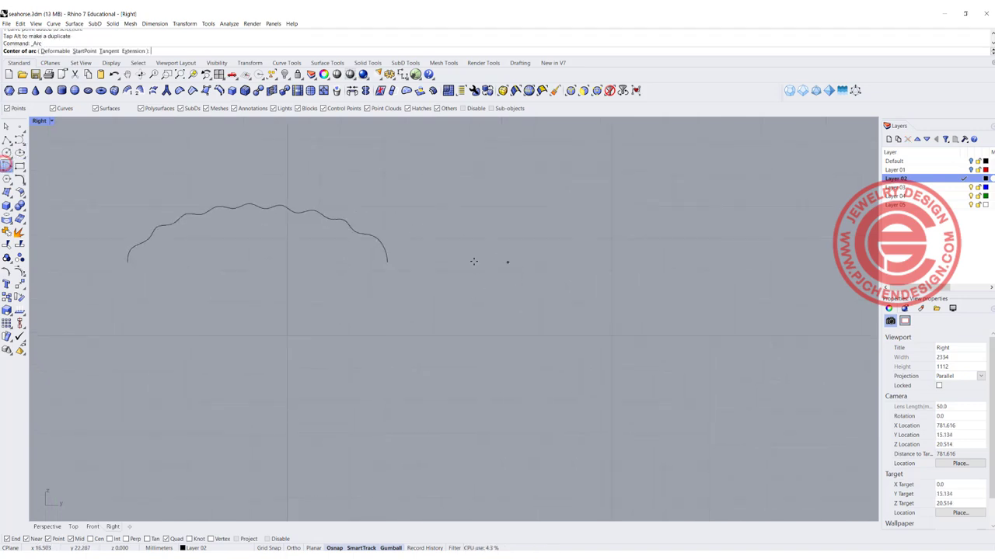
{"action": "left_click", "coordinate": [593, 258]}
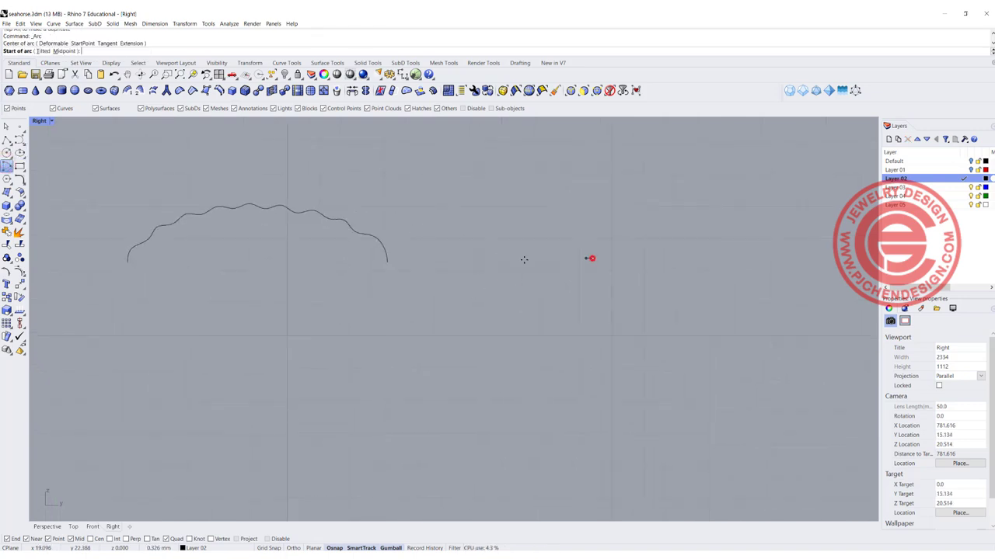
{"action": "left_click", "coordinate": [482, 256]}
{"action": "left_click", "coordinate": [701, 259]}
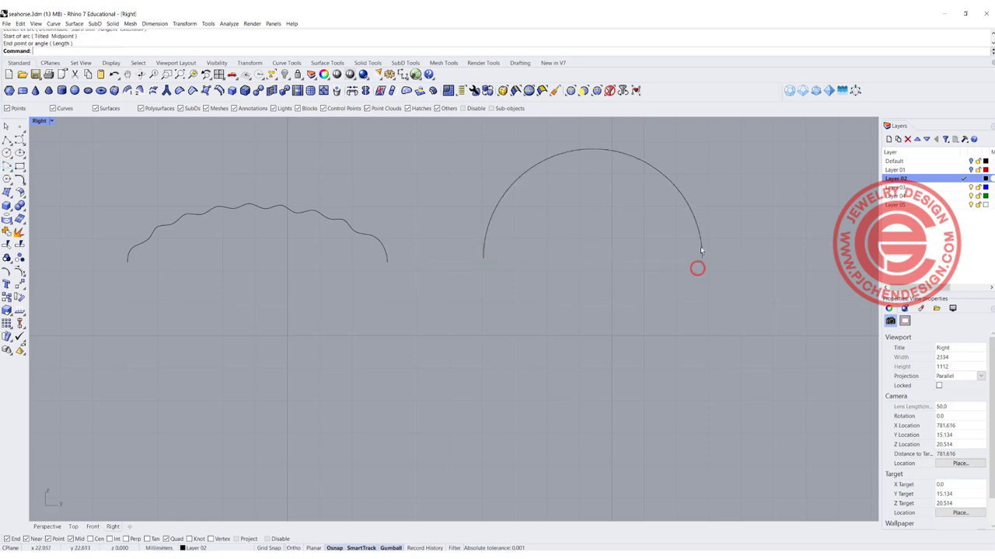
{"action": "left_click", "coordinate": [701, 249]}
Lower the upper control points of the second arc to flatten it into a shallow dome.
{"action": "left_click_drag", "start_coordinate": [452, 237], "coordinate": [710, 271]}
{"action": "left_click", "coordinate": [595, 229]}
{"action": "left_click", "coordinate": [528, 165]}
{"action": "key", "text": "F10"}
{"action": "left_click_drag", "start_coordinate": [456, 134], "coordinate": [710, 160]}
{"action": "left_click_drag", "start_coordinate": [592, 123], "coordinate": [592, 219]}
{"action": "left_click", "coordinate": [437, 203]}
Draw a small circle centered on the flattened second arc near its start.
{"action": "left_click", "coordinate": [7, 153]}
{"action": "left_click", "coordinate": [503, 237]}
{"action": "left_click", "coordinate": [509, 239]}
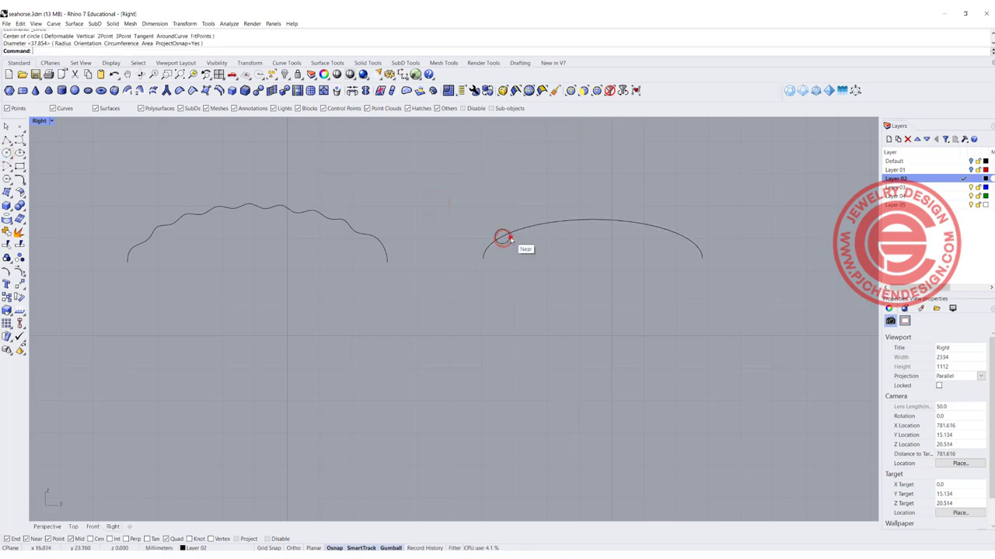
Copy the small circle to seven more roughly evenly spaced points along the second arc.
{"action": "left_click", "coordinate": [505, 243]}
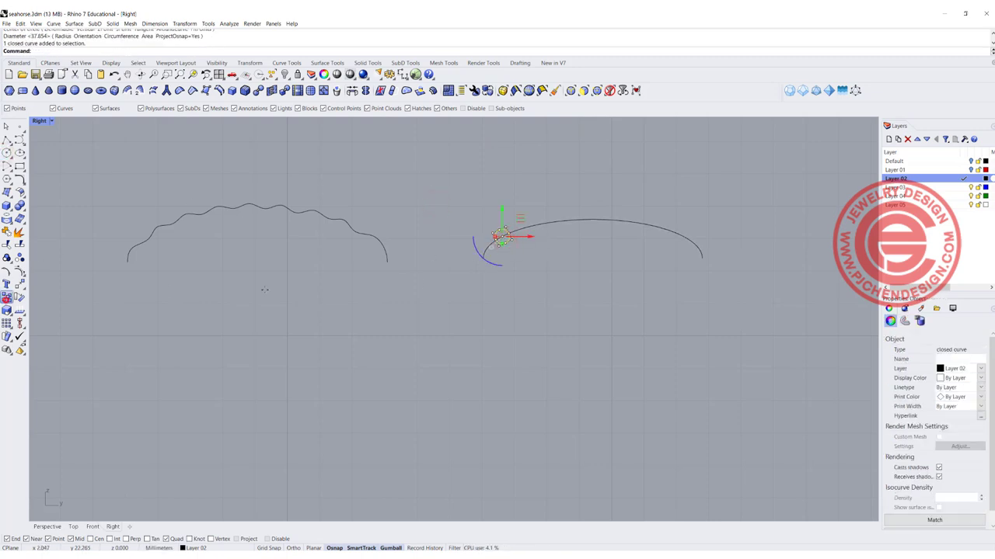
{"action": "left_click", "coordinate": [6, 298]}
{"action": "scroll", "coordinate": [515, 254], "scroll_direction": "up", "scroll_amount": 8}
{"action": "left_click", "coordinate": [485, 212]}
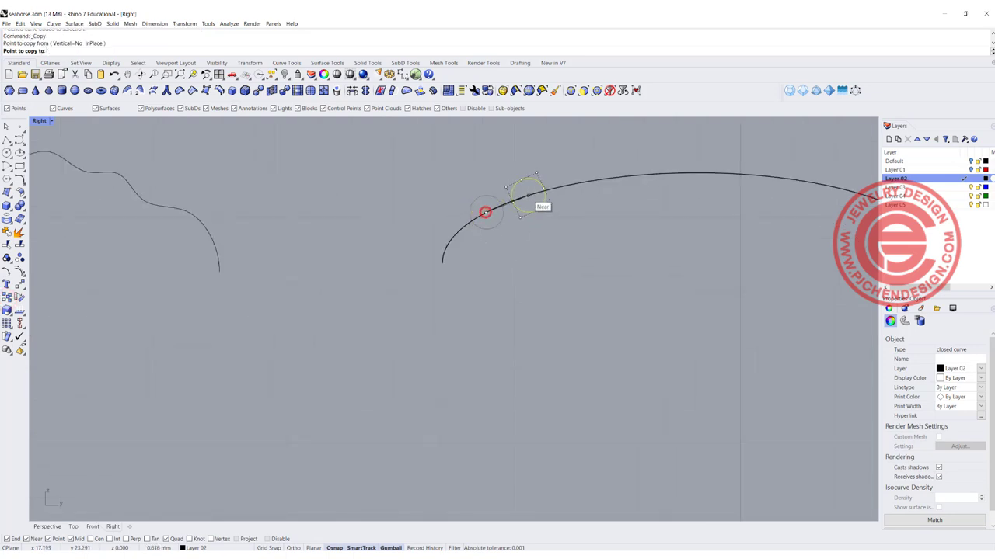
{"action": "left_click", "coordinate": [542, 190]}
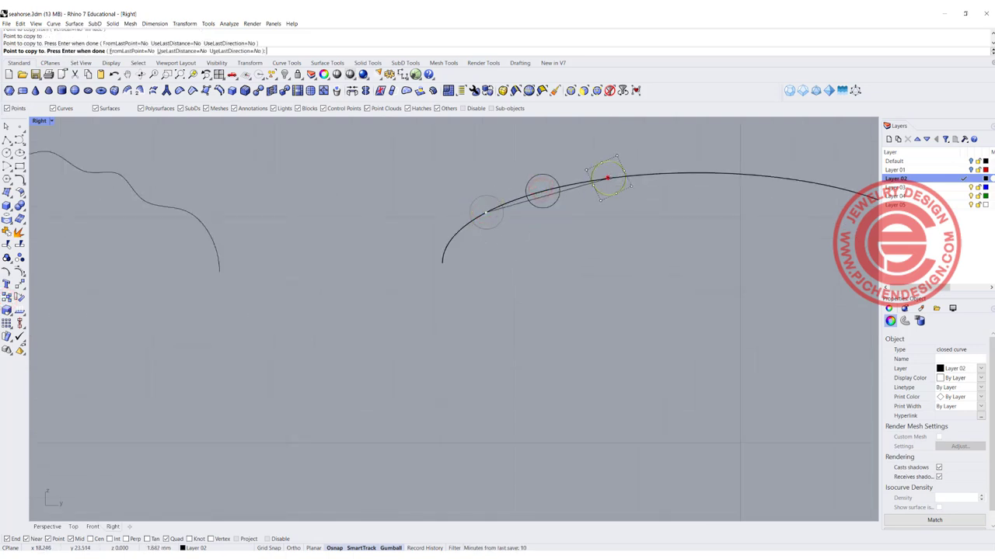
{"action": "left_click", "coordinate": [608, 178]}
{"action": "left_click", "coordinate": [674, 173]}
{"action": "left_click", "coordinate": [743, 176]}
{"action": "right_click_drag", "start_coordinate": [765, 223], "coordinate": [523, 225]}
{"action": "left_click", "coordinate": [562, 184]}
{"action": "left_click", "coordinate": [624, 198]}
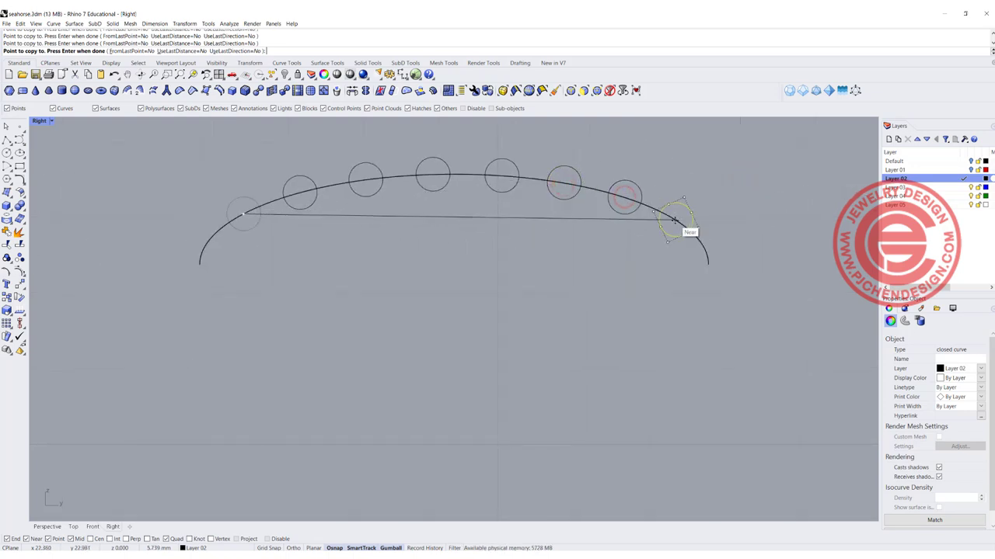
{"action": "left_click", "coordinate": [675, 220]}
{"action": "key", "text": "Return"}
Trim the upper circle halves and the arc segments inside the circles, and join the remaining pieces into one scalloped curve.
{"action": "scroll", "coordinate": [466, 247], "scroll_direction": "down", "scroll_amount": 5}
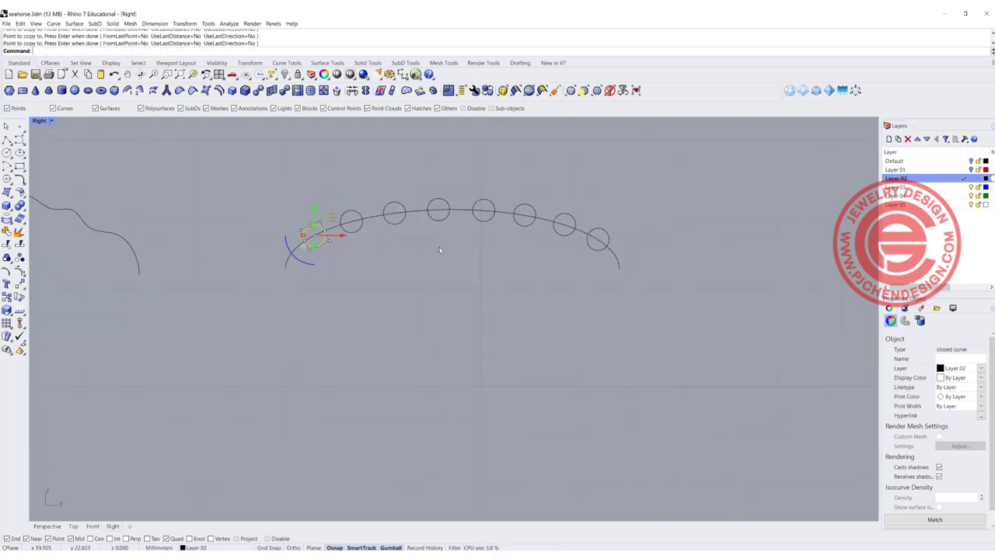
{"action": "left_click", "coordinate": [431, 251]}
{"action": "left_click_drag", "start_coordinate": [267, 192], "coordinate": [665, 354]}
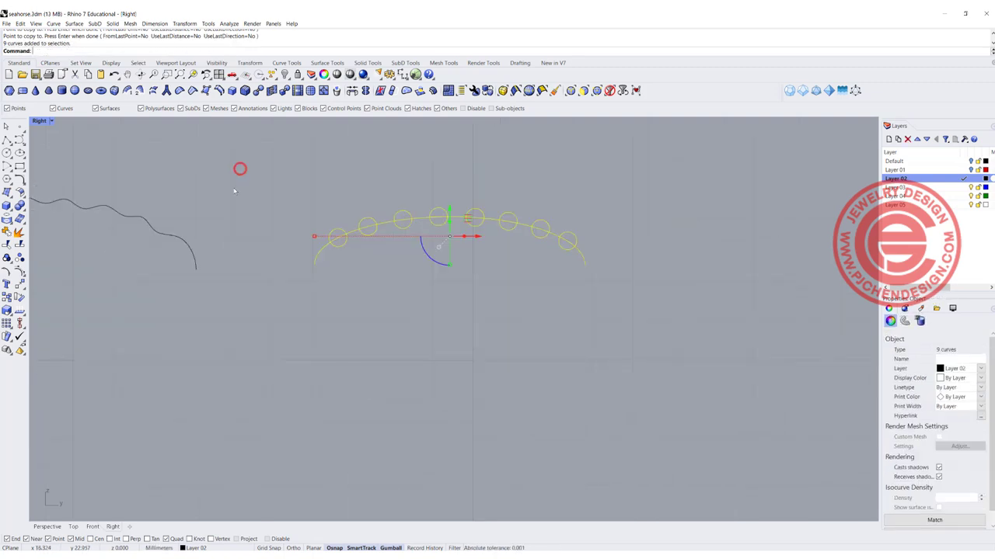
{"action": "left_click", "coordinate": [6, 245]}
{"action": "scroll", "coordinate": [294, 245], "scroll_direction": "up", "scroll_amount": 6}
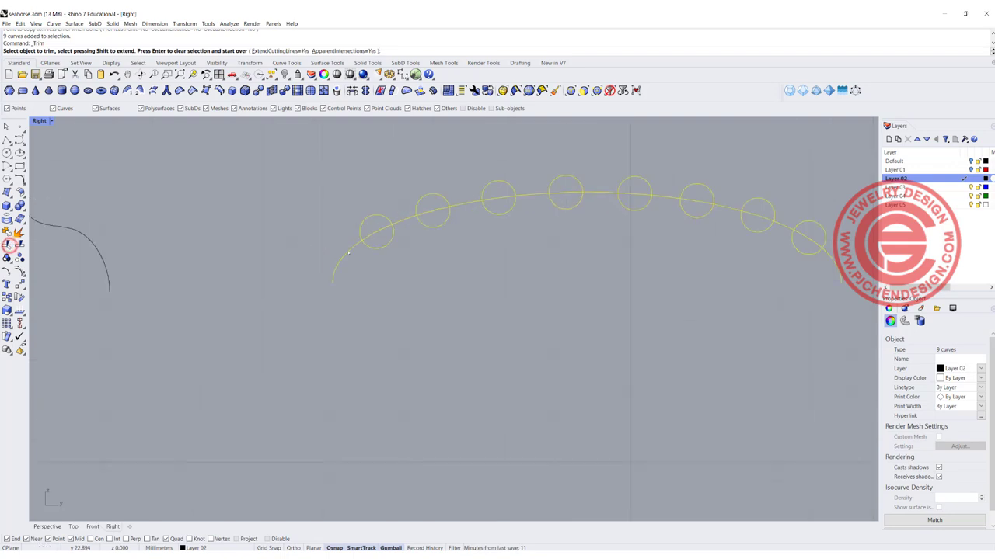
{"action": "left_click_drag", "start_coordinate": [382, 237], "coordinate": [370, 213]}
{"action": "left_click", "coordinate": [434, 212]}
{"action": "left_click", "coordinate": [439, 195]}
{"action": "left_click", "coordinate": [505, 200]}
{"action": "left_click", "coordinate": [504, 182]}
{"action": "left_click", "coordinate": [498, 199]}
{"action": "left_click_drag", "start_coordinate": [568, 199], "coordinate": [558, 171]}
{"action": "left_click", "coordinate": [636, 193]}
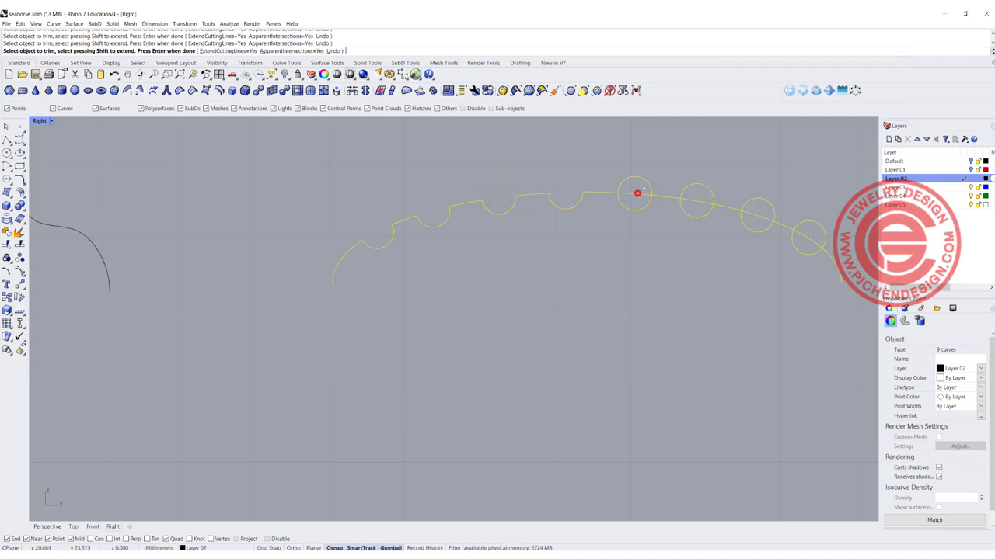
{"action": "left_click", "coordinate": [648, 184]}
{"action": "left_click", "coordinate": [700, 203]}
{"action": "left_click", "coordinate": [703, 185]}
{"action": "left_click", "coordinate": [759, 220]}
{"action": "left_click", "coordinate": [762, 204]}
{"action": "left_click", "coordinate": [822, 231]}
{"action": "scroll", "coordinate": [610, 227], "scroll_direction": "down", "scroll_amount": 4}
{"action": "right_click_drag", "start_coordinate": [459, 228], "coordinate": [344, 261]}
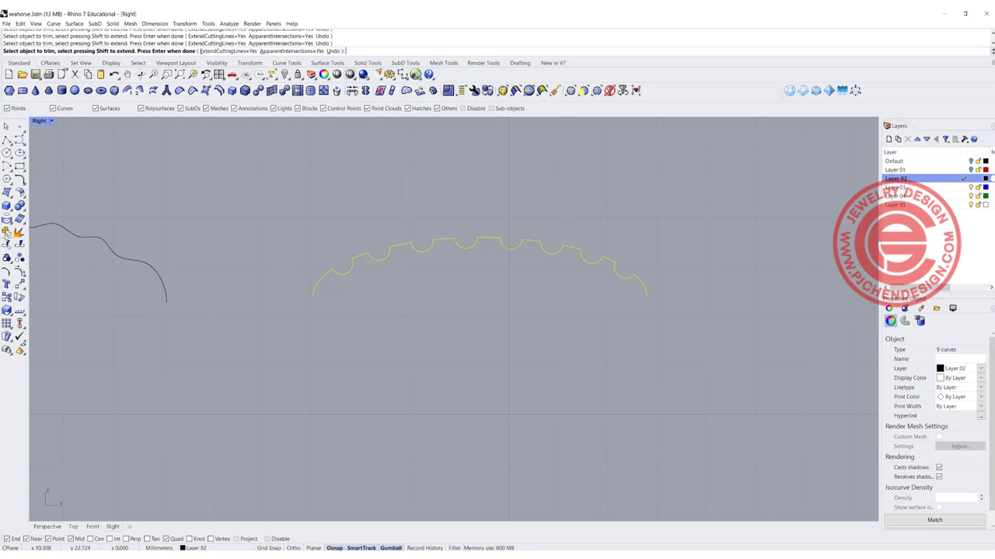
{"action": "key", "text": "Return"}
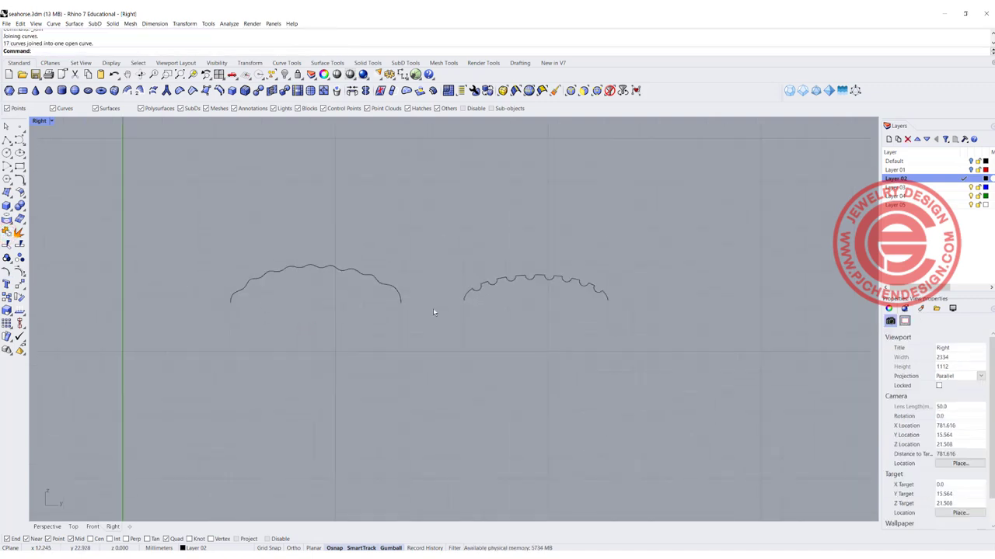
Hide the seahorse's body surface and maximize the Perspective viewport to show the curves and pipes.
{"action": "scroll", "coordinate": [314, 343], "scroll_direction": "down", "scroll_amount": 4}
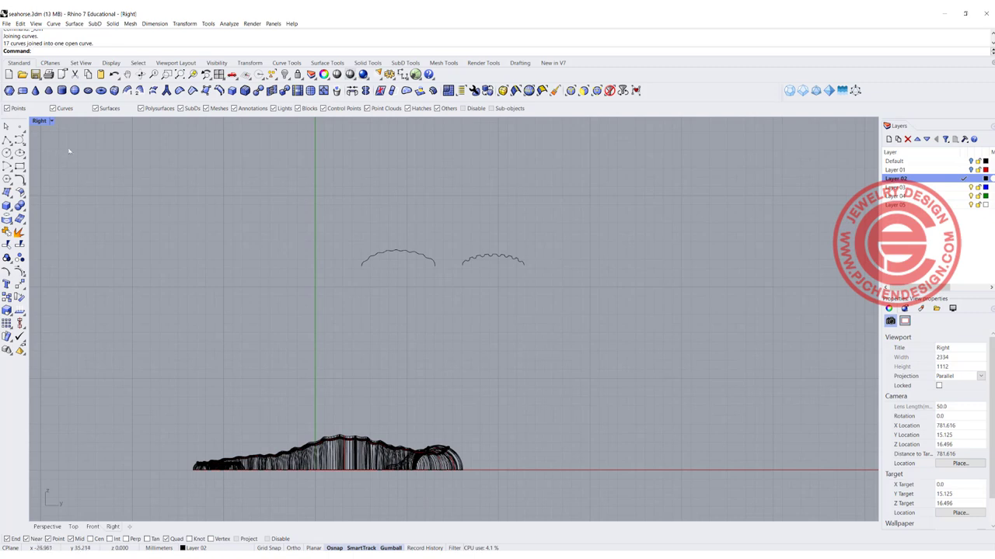
{"action": "double_click", "coordinate": [40, 122]}
{"action": "left_click", "coordinate": [558, 201]}
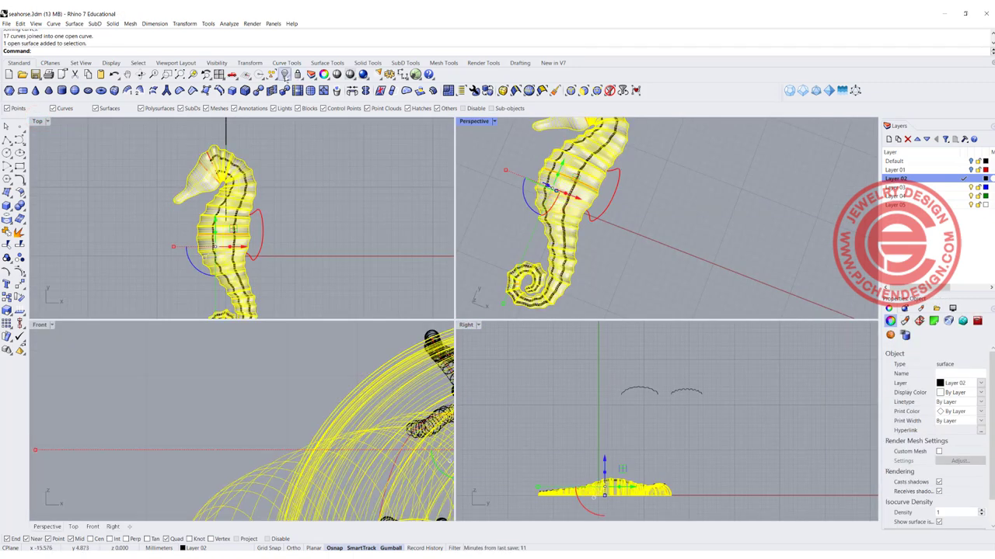
{"action": "left_click", "coordinate": [297, 75]}
{"action": "double_click", "coordinate": [471, 123]}
{"action": "scroll", "coordinate": [382, 194], "scroll_direction": "down", "scroll_amount": 8}
{"action": "scroll", "coordinate": [381, 194], "scroll_direction": "up", "scroll_amount": 4}
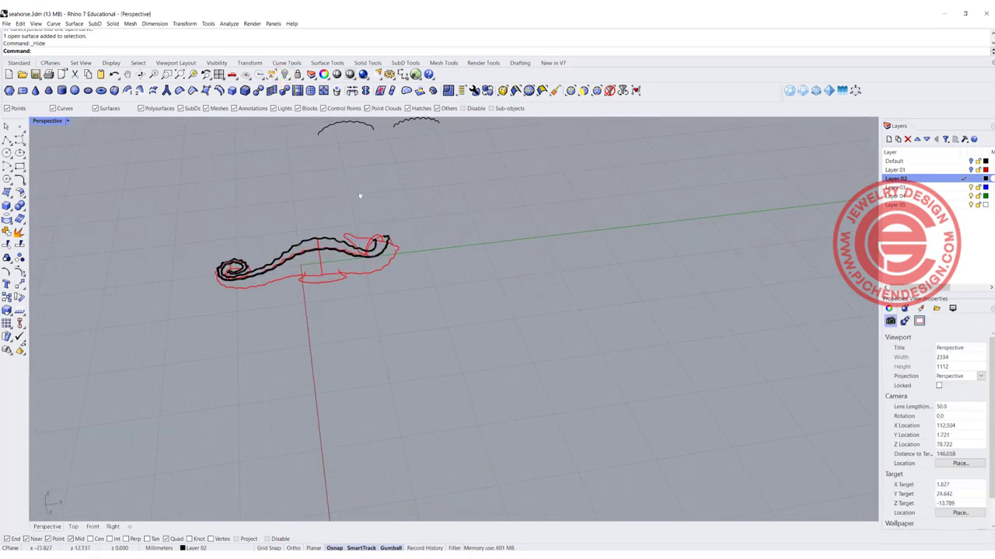
Orient the wavy curve by two points with 3D scaling, mapping its two ends onto the inner ends of the two fin outline curves.
{"action": "left_click", "coordinate": [355, 159]}
{"action": "scroll", "coordinate": [301, 303], "scroll_direction": "up", "scroll_amount": 3}
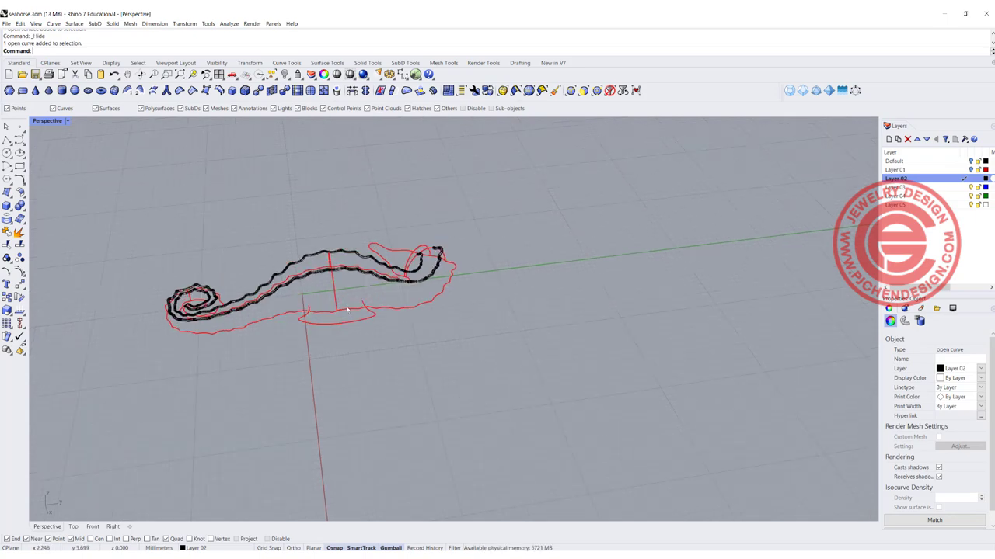
{"action": "right_click_drag", "start_coordinate": [361, 268], "coordinate": [307, 154]}
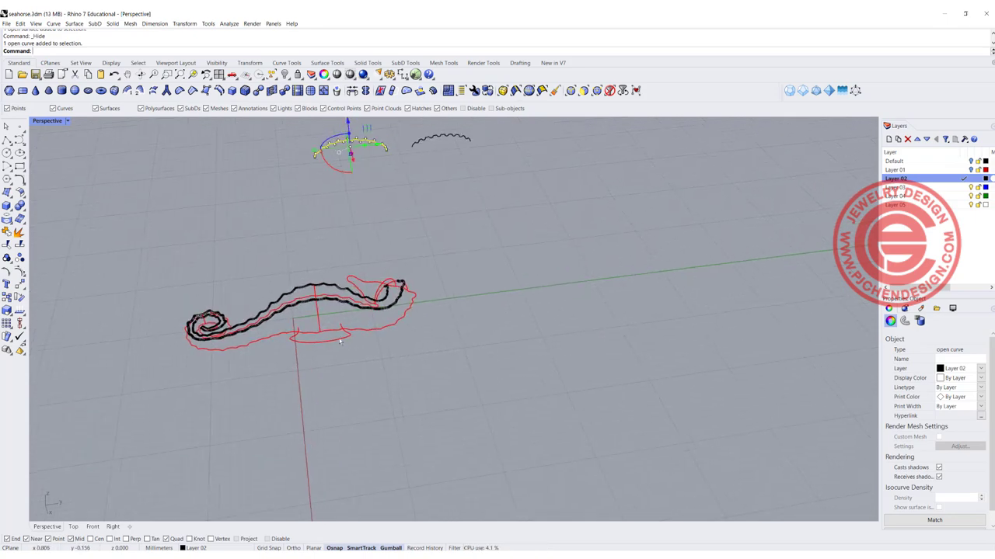
{"action": "left_click", "coordinate": [225, 25]}
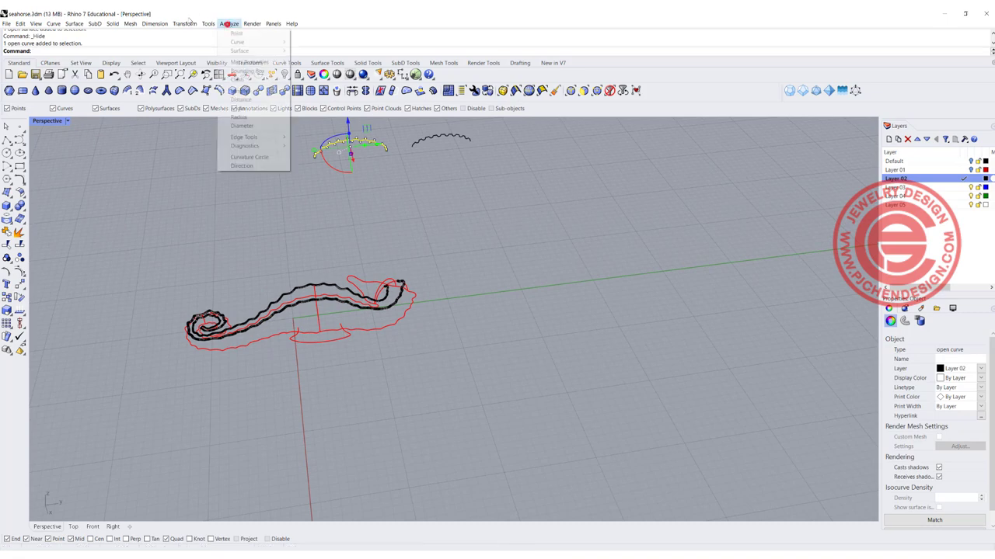
{"action": "mouse_move", "coordinate": [181, 28]}
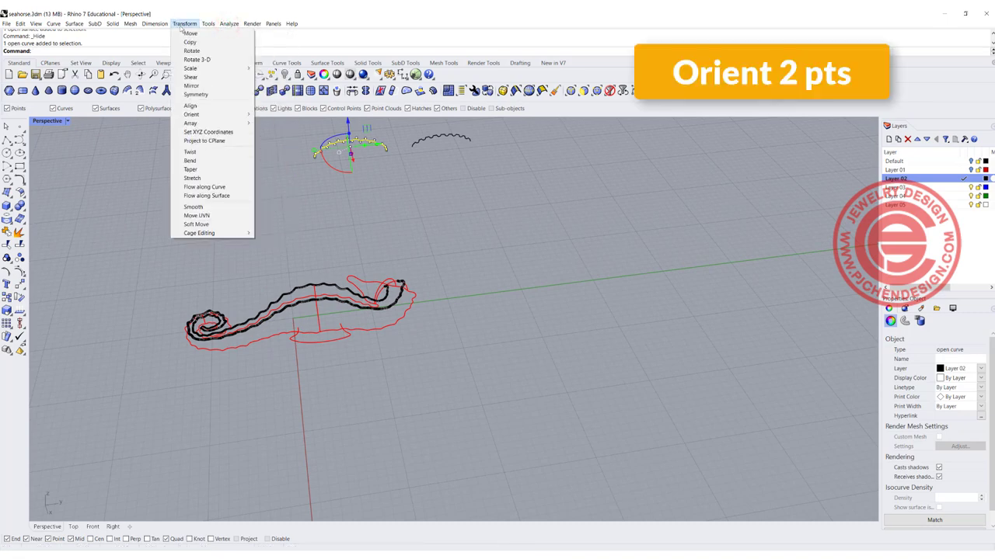
{"action": "mouse_move", "coordinate": [233, 115]}
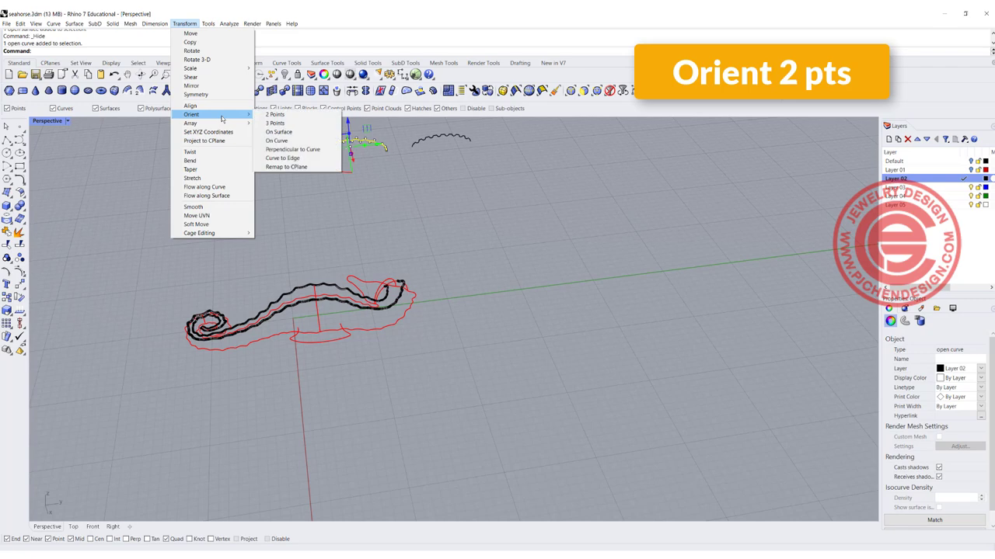
{"action": "left_click", "coordinate": [272, 115]}
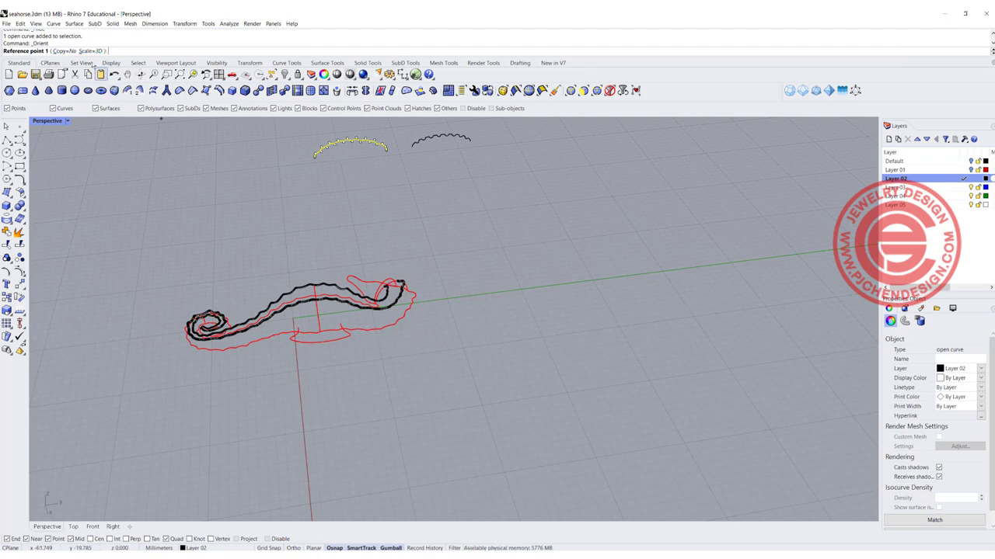
{"action": "scroll", "coordinate": [322, 161], "scroll_direction": "up", "scroll_amount": 4}
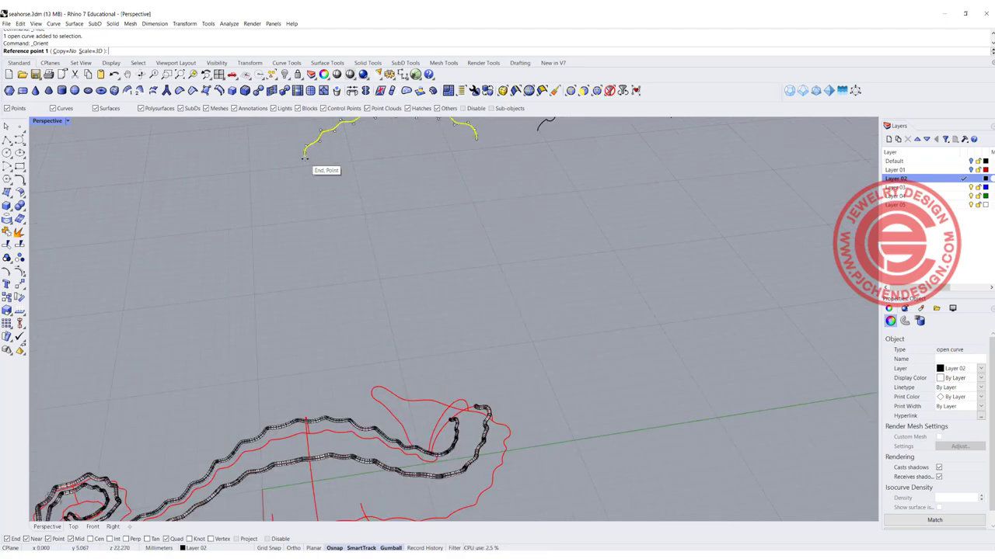
{"action": "left_click", "coordinate": [305, 156]}
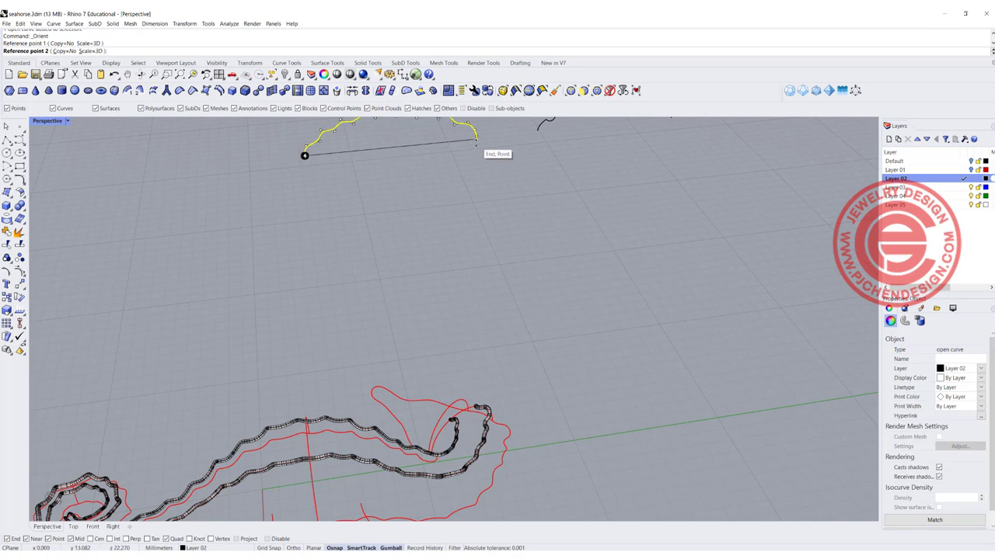
{"action": "left_click", "coordinate": [476, 141]}
{"action": "scroll", "coordinate": [371, 245], "scroll_direction": "down", "scroll_amount": 3}
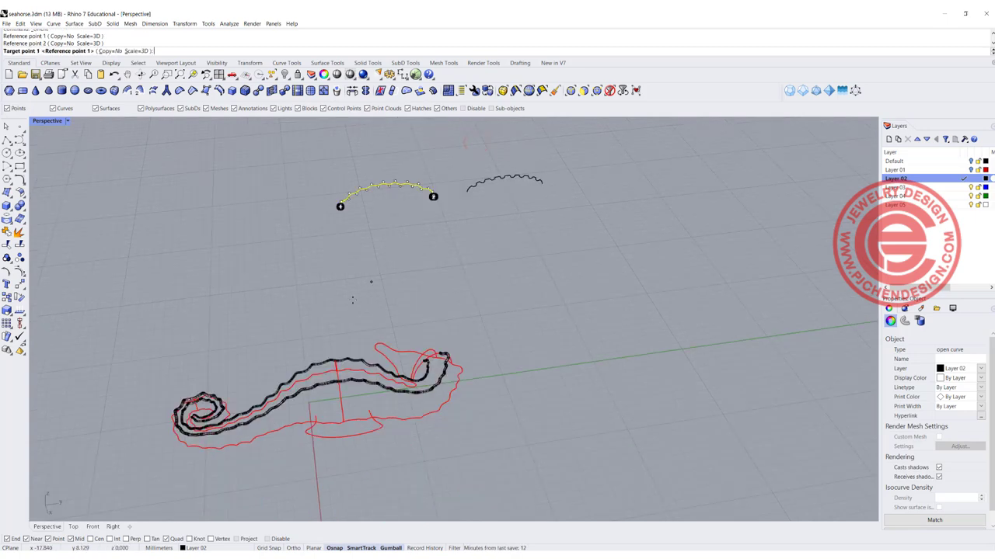
{"action": "scroll", "coordinate": [358, 319], "scroll_direction": "up", "scroll_amount": 3}
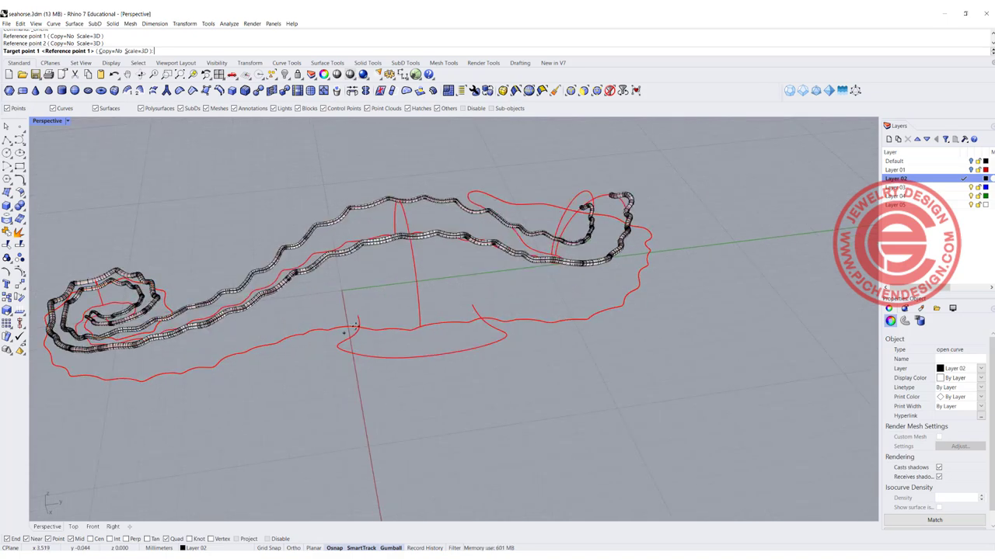
{"action": "left_click", "coordinate": [357, 317]}
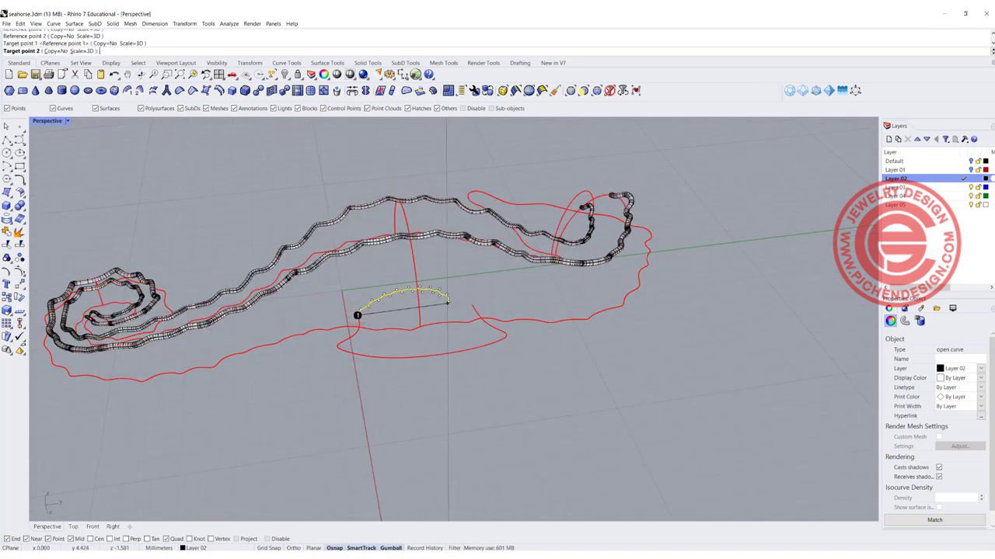
{"action": "left_click", "coordinate": [472, 304]}
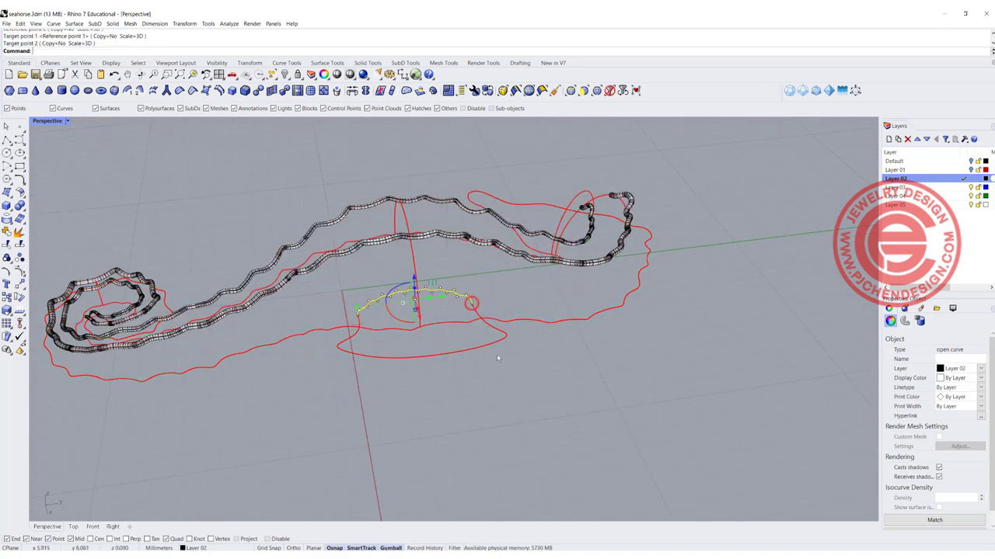
{"action": "left_click", "coordinate": [481, 368]}
Sweep the wavy curve along the two fin outline curves with Sweep 2 Rails, leaving cross sections unchanged and refitting rails.
{"action": "scroll", "coordinate": [444, 340], "scroll_direction": "down", "scroll_amount": 6}
{"action": "right_click_drag", "start_coordinate": [442, 342], "coordinate": [495, 311]}
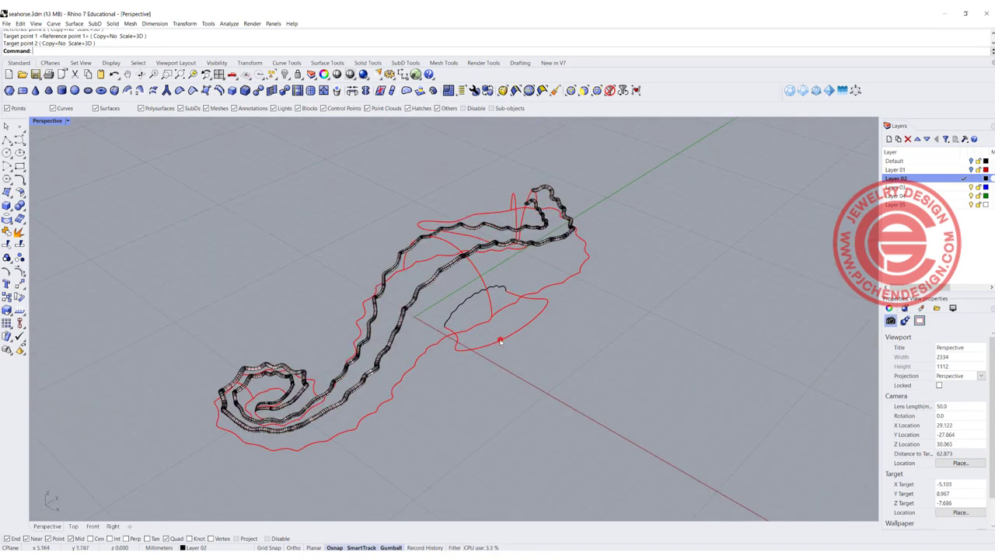
{"action": "left_click", "coordinate": [500, 342]}
{"action": "left_click", "coordinate": [525, 325]}
{"action": "left_click", "coordinate": [519, 335]}
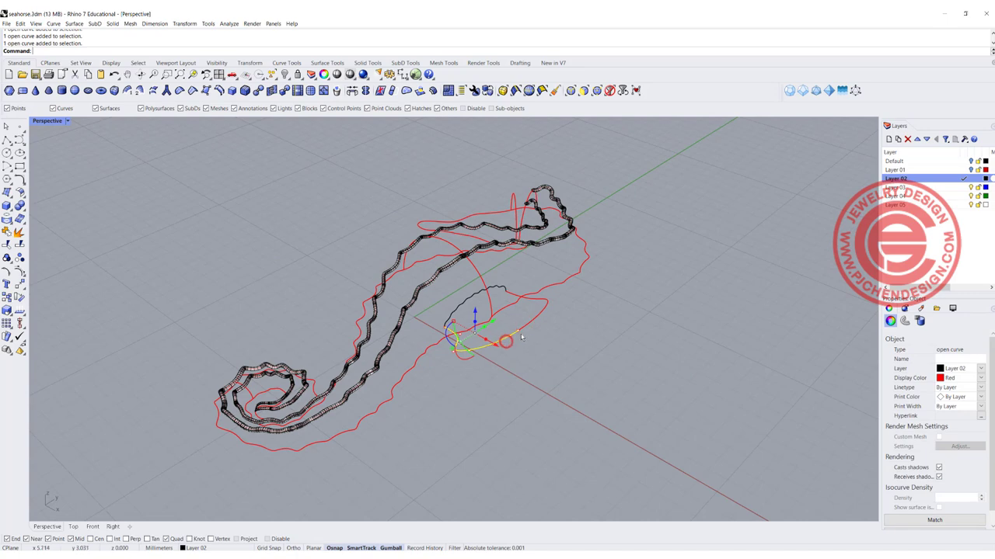
{"action": "left_click", "coordinate": [529, 342]}
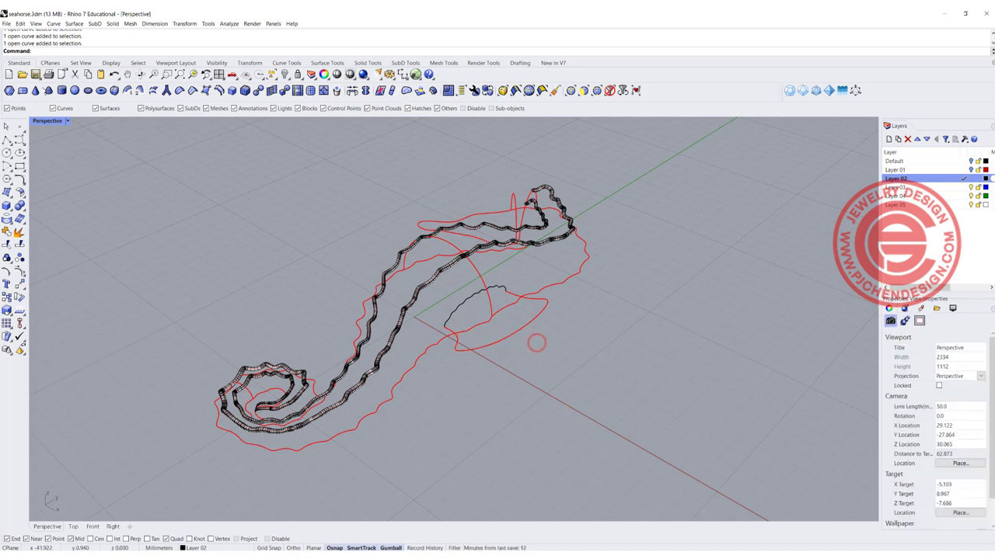
{"action": "left_click", "coordinate": [71, 24]}
{"action": "left_click", "coordinate": [93, 59]}
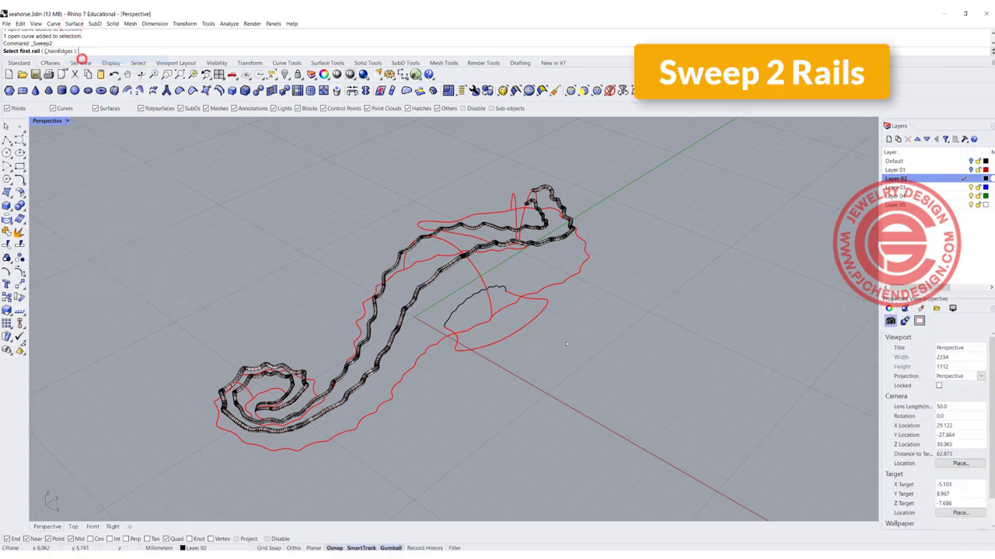
{"action": "left_click", "coordinate": [489, 342]}
{"action": "left_click", "coordinate": [521, 327]}
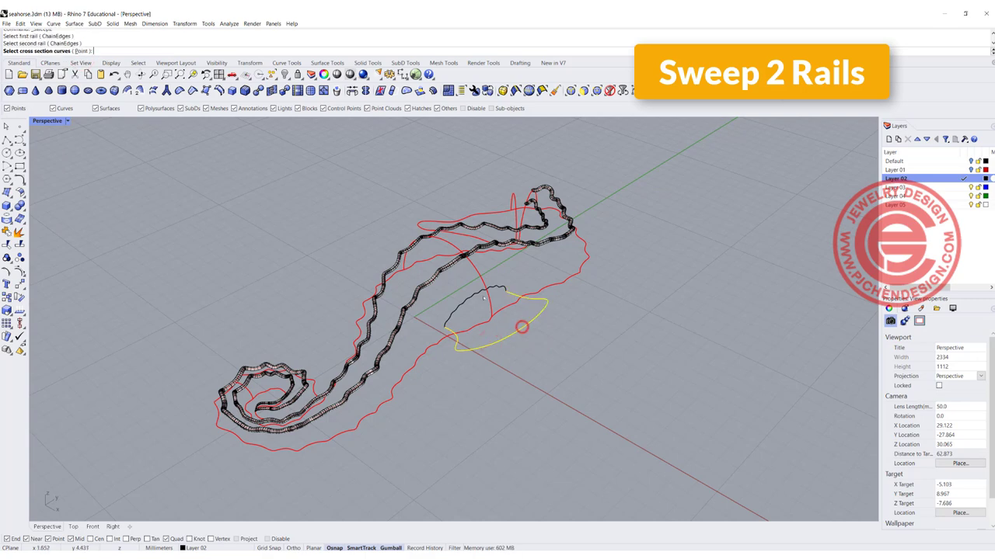
{"action": "left_click", "coordinate": [469, 299]}
{"action": "key", "text": "Return"}
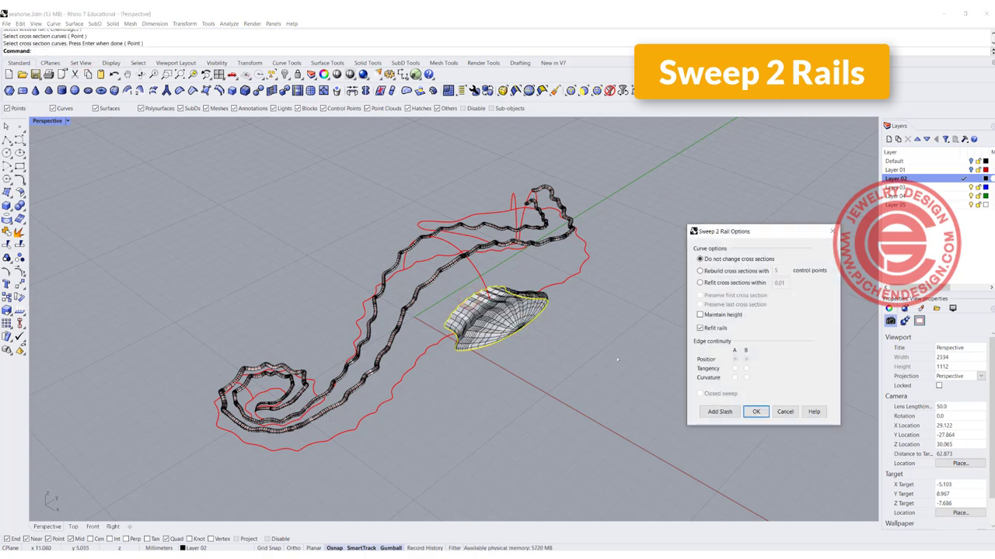
{"action": "left_click", "coordinate": [755, 411]}
{"action": "right_click_drag", "start_coordinate": [533, 336], "coordinate": [362, 352]}
{"action": "right_click_drag", "start_coordinate": [564, 347], "coordinate": [688, 379]}
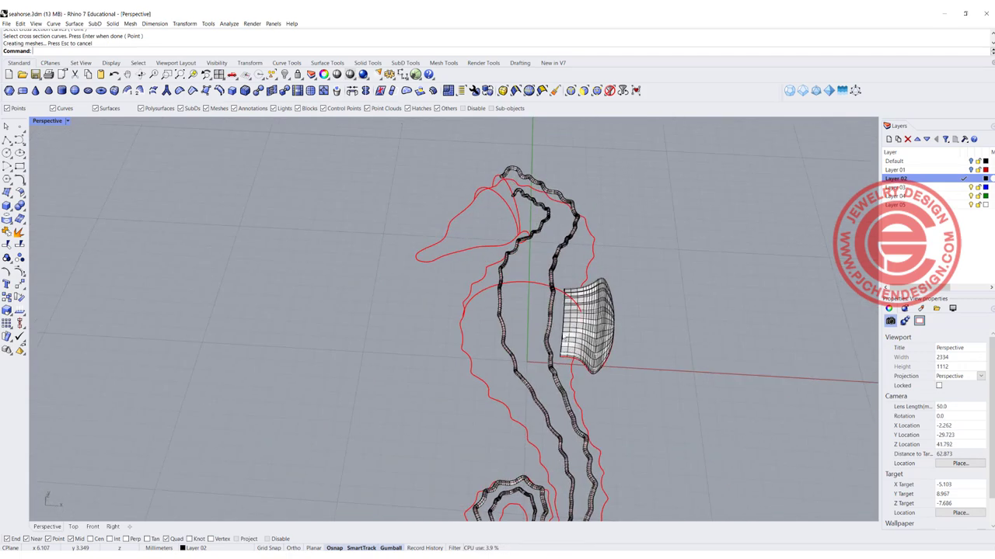
Show the hidden seahorse body and cap its planar opening to make it a closed solid.
{"action": "right_click", "coordinate": [285, 77]}
{"action": "scroll", "coordinate": [605, 223], "scroll_direction": "down", "scroll_amount": 4}
{"action": "right_click_drag", "start_coordinate": [592, 289], "coordinate": [638, 415]}
{"action": "scroll", "coordinate": [593, 314], "scroll_direction": "up", "scroll_amount": 2}
{"action": "right_click_drag", "start_coordinate": [591, 313], "coordinate": [407, 179]}
{"action": "left_click", "coordinate": [389, 203]}
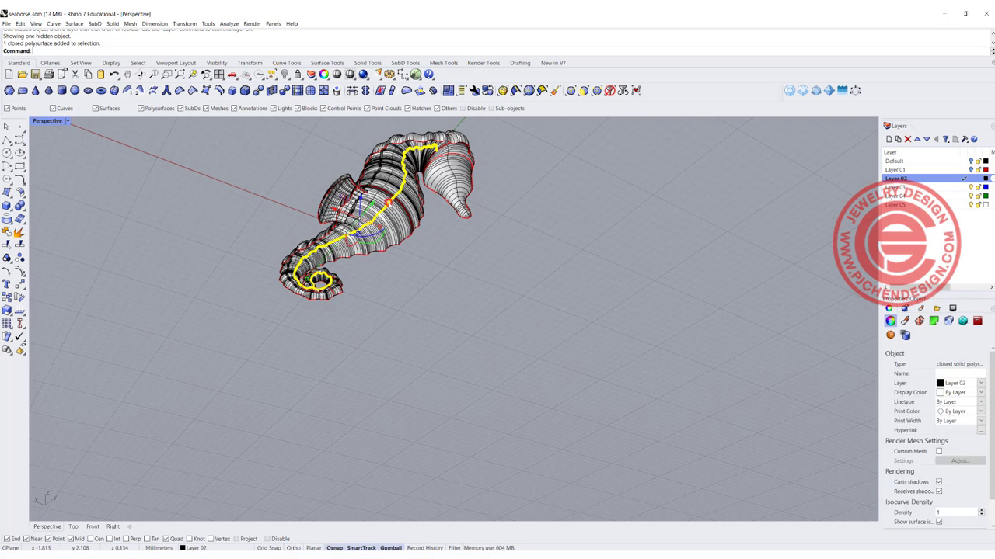
{"action": "left_click", "coordinate": [404, 211]}
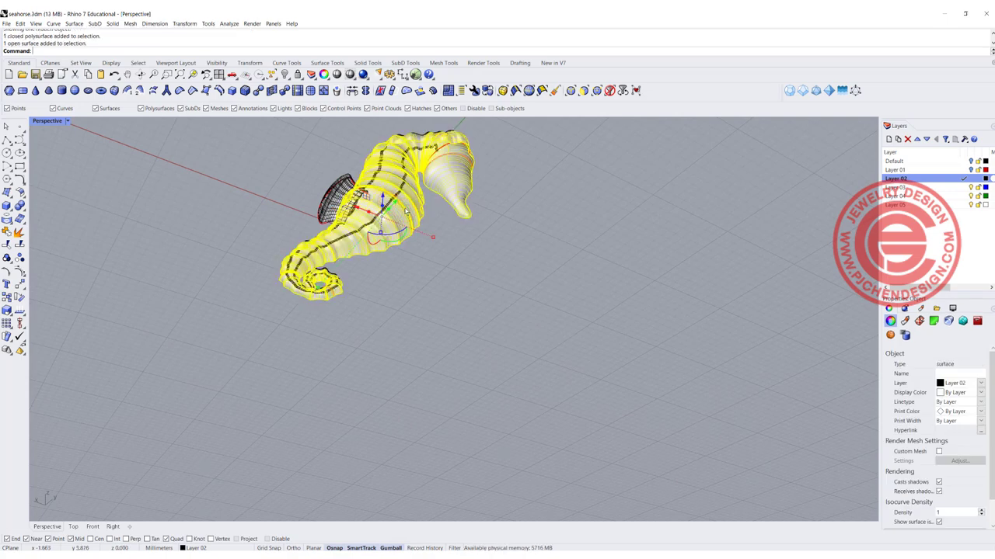
{"action": "key", "text": "Return"}
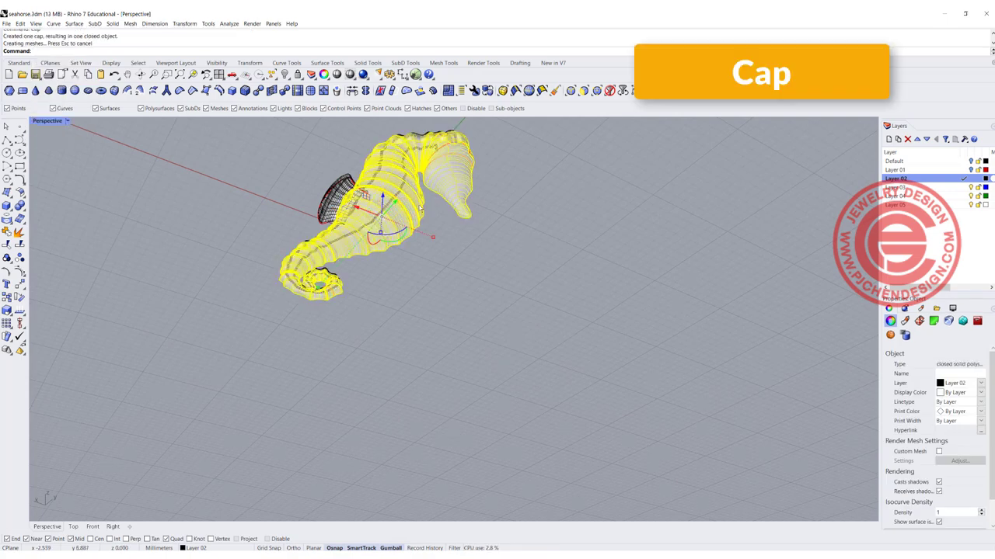
{"action": "left_click", "coordinate": [233, 192]}
{"action": "right_click_drag", "start_coordinate": [233, 192], "coordinate": [329, 255]}
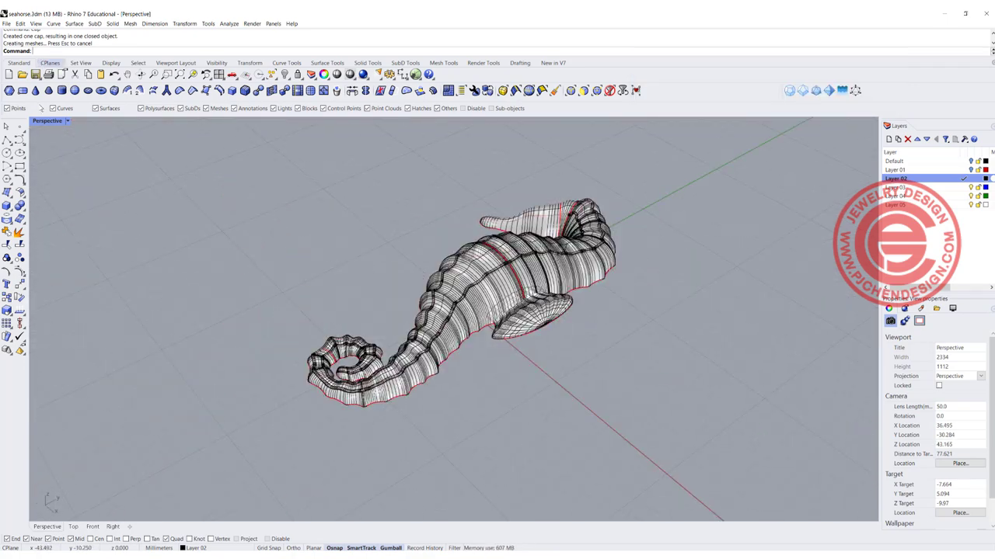
{"action": "left_click", "coordinate": [25, 209]}
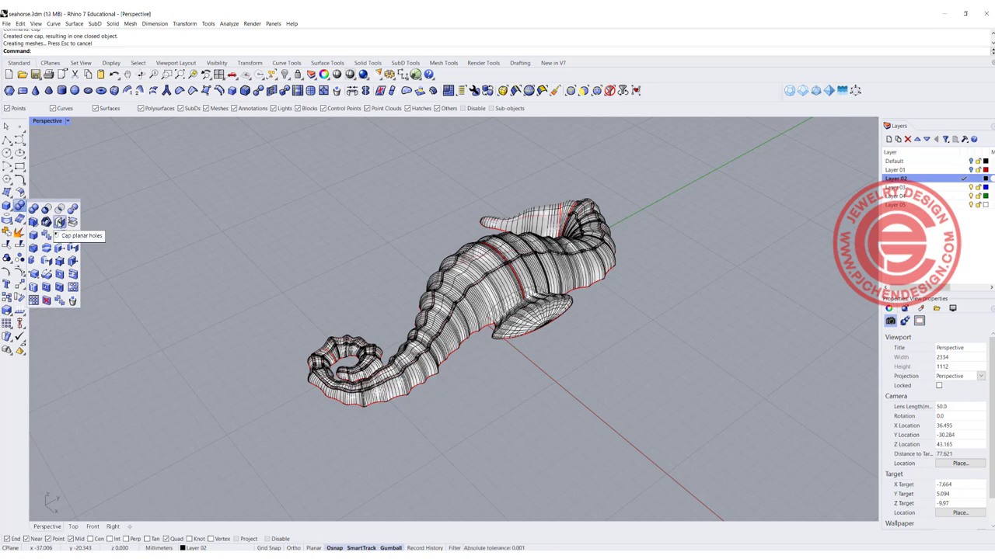
{"action": "right_click_drag", "start_coordinate": [249, 218], "coordinate": [451, 256]}
Hide the capped seahorse body so the fin surface and curves are exposed.
{"action": "scroll", "coordinate": [450, 257], "scroll_direction": "up", "scroll_amount": 8}
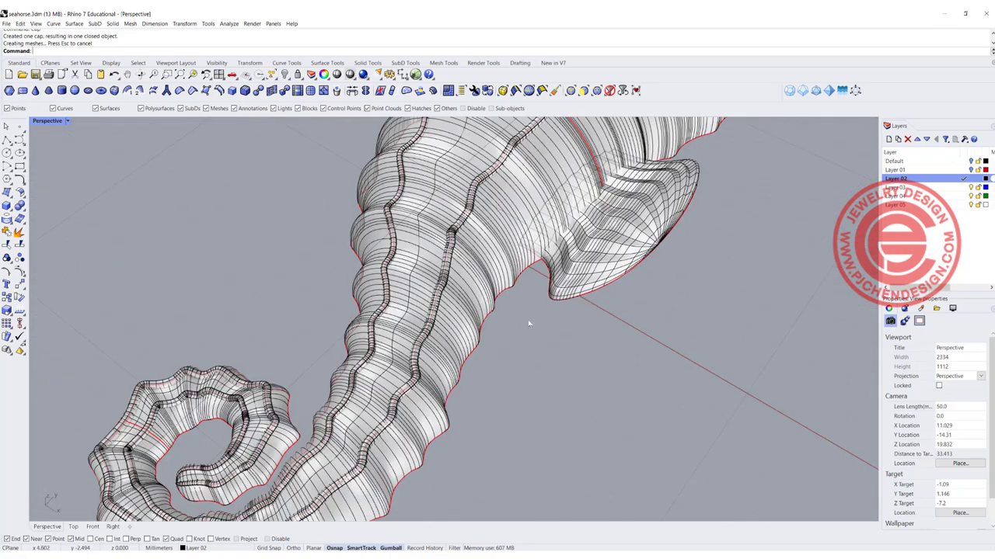
{"action": "left_click", "coordinate": [492, 188]}
{"action": "left_click", "coordinate": [284, 74]}
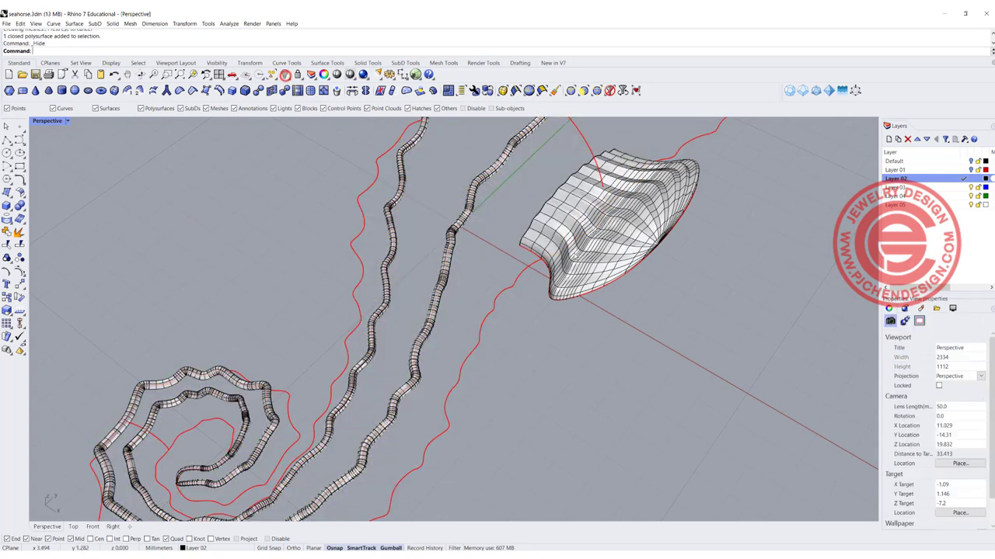
Draw a straight polyline across the open underside of the fin, joining the two lower end points of its surface.
{"action": "scroll", "coordinate": [569, 222], "scroll_direction": "down", "scroll_amount": 3}
{"action": "left_click", "coordinate": [568, 221]}
{"action": "right_click_drag", "start_coordinate": [596, 303], "coordinate": [684, 307]}
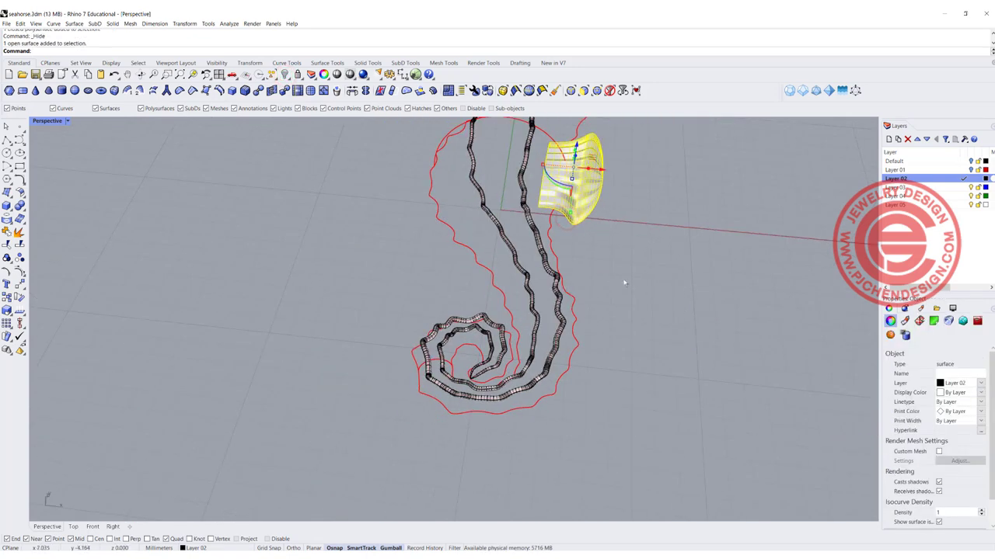
{"action": "right_click_drag", "start_coordinate": [530, 245], "coordinate": [436, 256]}
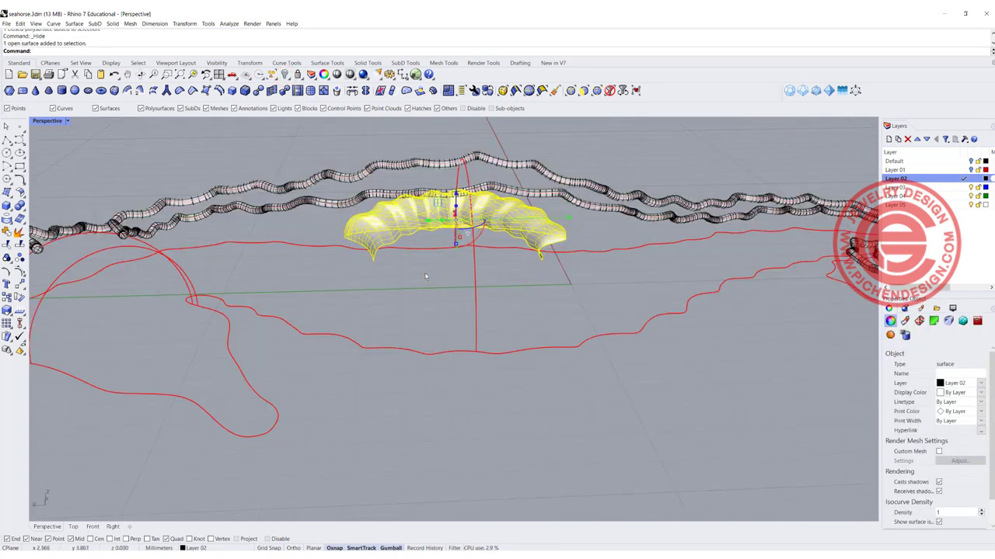
{"action": "left_click", "coordinate": [426, 260]}
{"action": "right_click_drag", "start_coordinate": [541, 271], "coordinate": [519, 267]}
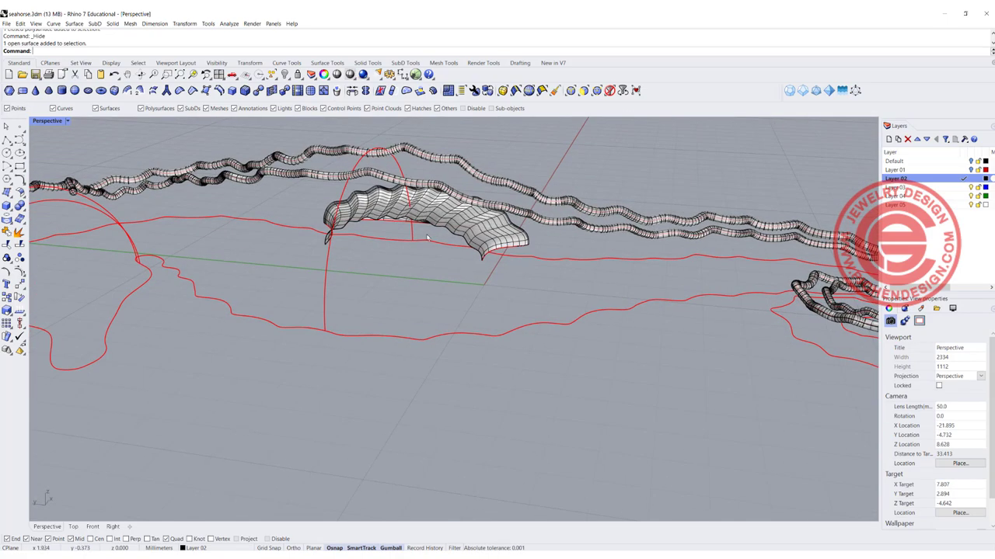
{"action": "left_click", "coordinate": [6, 140]}
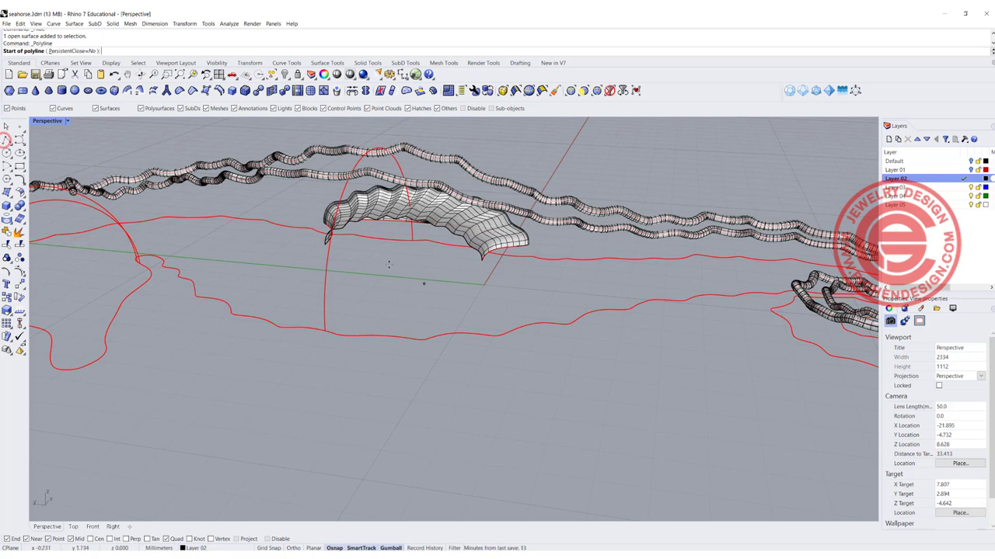
{"action": "left_click", "coordinate": [325, 246]}
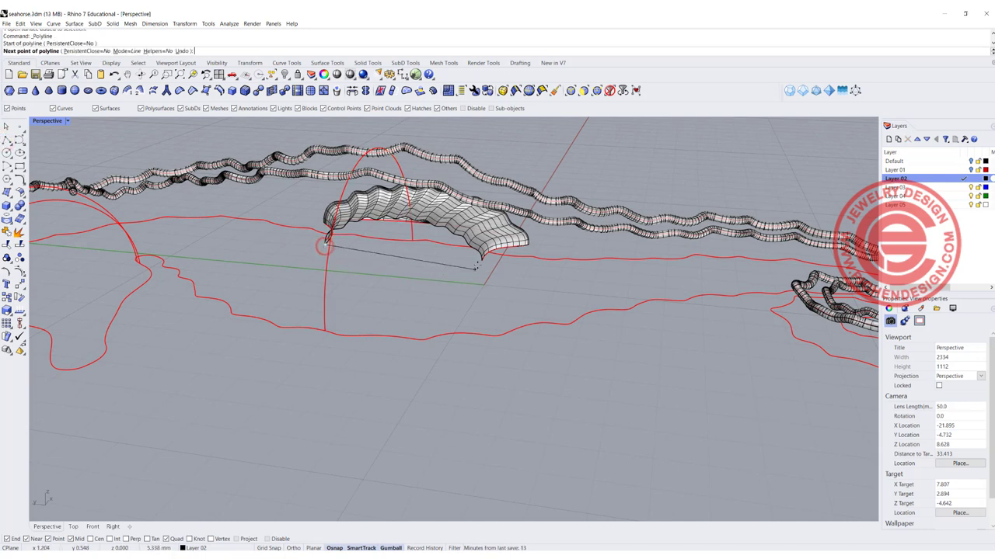
{"action": "left_click", "coordinate": [480, 262]}
{"action": "key", "text": "Return"}
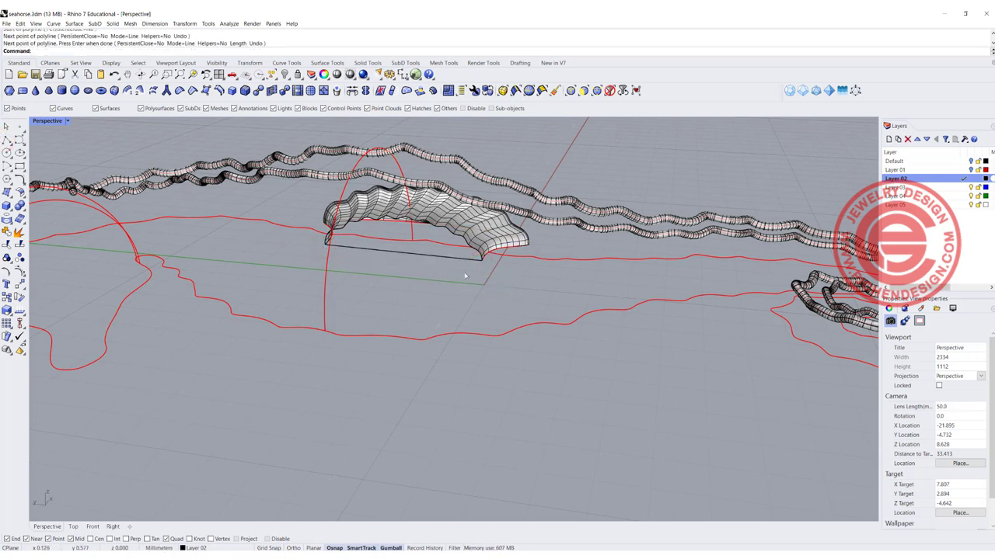
Build an edge-curve surface between the straight line and the fin's inner wavy arched edge.
{"action": "left_click", "coordinate": [19, 192]}
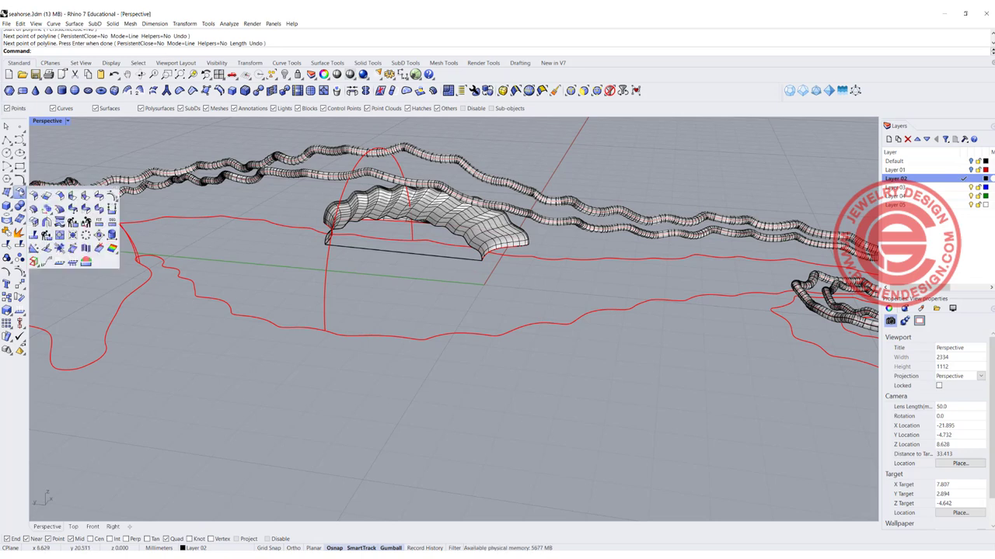
{"action": "left_click", "coordinate": [6, 191]}
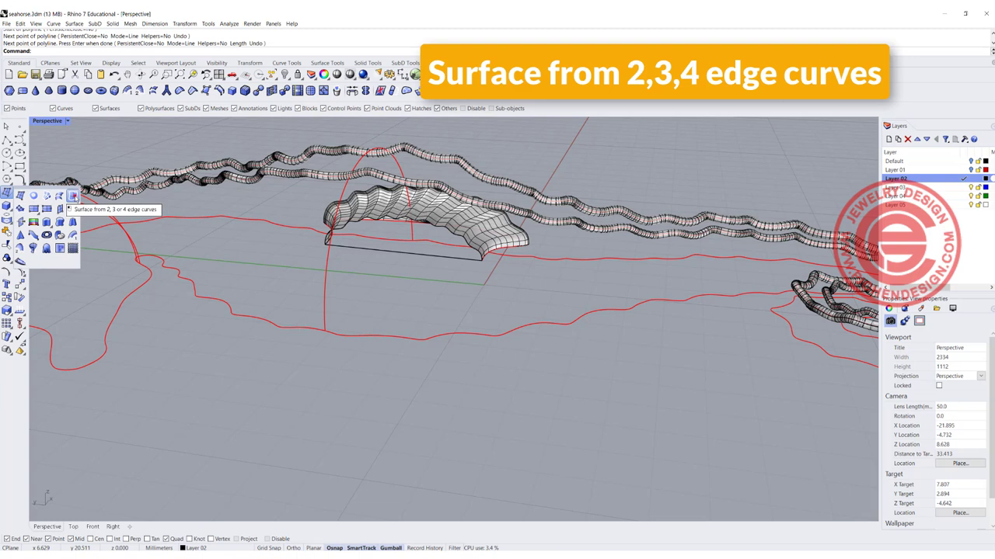
{"action": "left_click", "coordinate": [73, 196]}
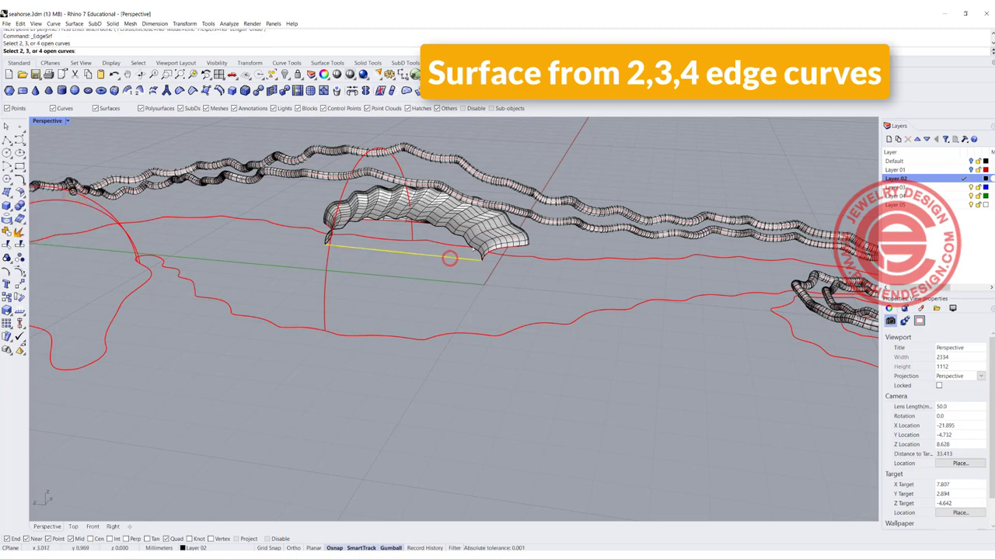
{"action": "left_click", "coordinate": [463, 241]}
{"action": "left_click", "coordinate": [479, 262]}
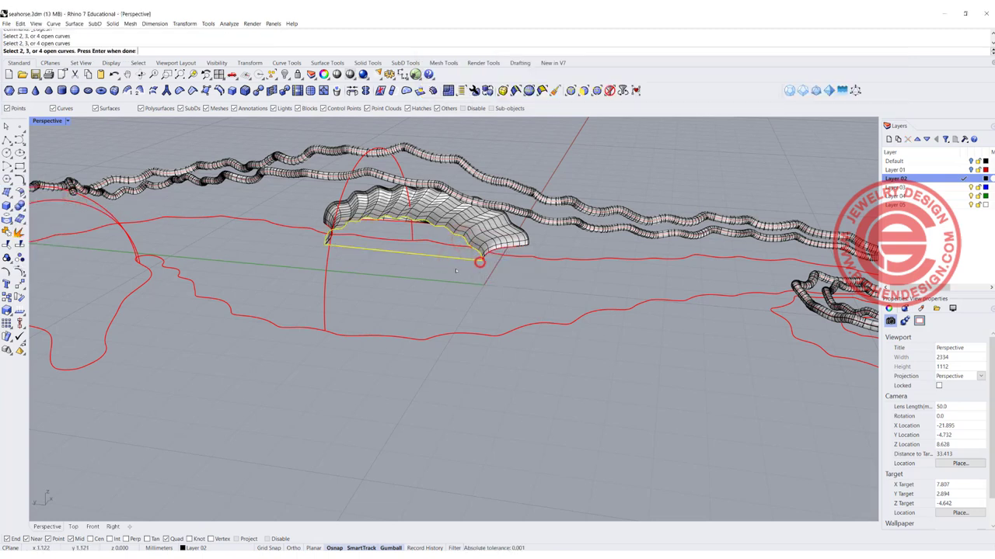
{"action": "right_click", "coordinate": [479, 263]}
{"action": "right_click", "coordinate": [457, 270]}
{"action": "right_click_drag", "start_coordinate": [459, 273], "coordinate": [500, 321]}
{"action": "scroll", "coordinate": [481, 197], "scroll_direction": "up", "scroll_amount": 4}
{"action": "key", "text": "Escape"}
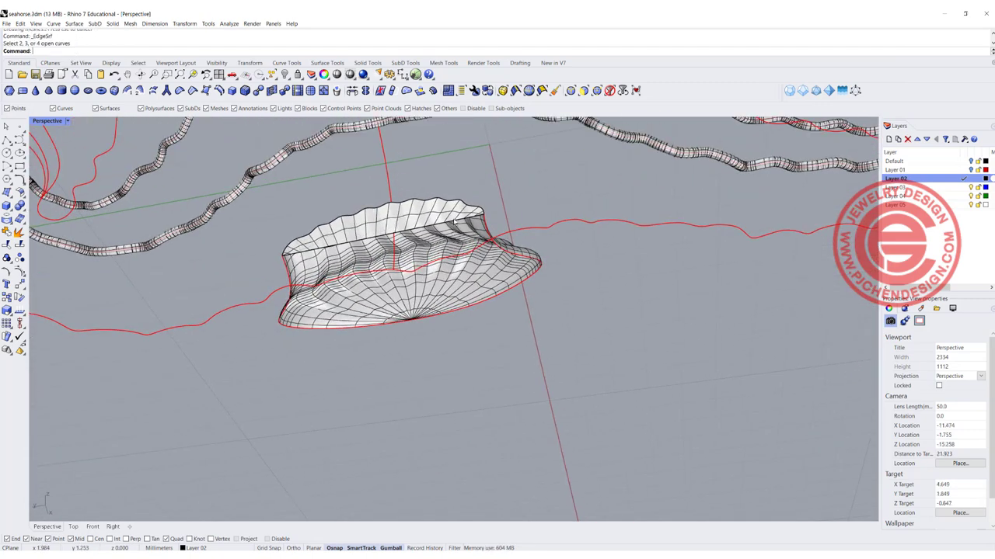
Close the fin's underside with an edge-curve surface from the straight line, the two side curves and the outer outline curve.
{"action": "left_click", "coordinate": [468, 306]}
{"action": "right_click", "coordinate": [468, 307]}
{"action": "left_click", "coordinate": [460, 227]}
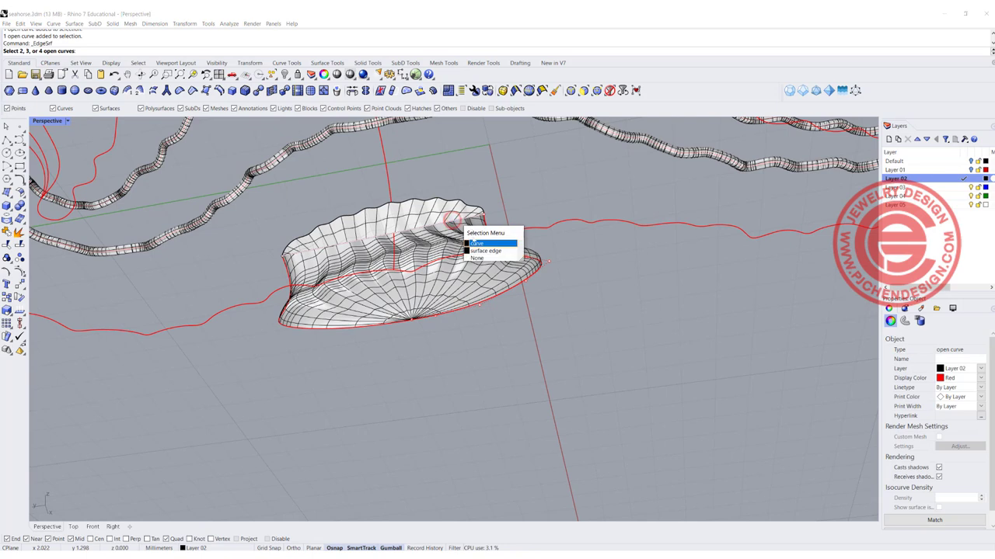
{"action": "left_click", "coordinate": [471, 243]}
{"action": "left_click", "coordinate": [496, 235]}
{"action": "left_click", "coordinate": [505, 254]}
{"action": "left_click", "coordinate": [404, 327]}
{"action": "left_click", "coordinate": [418, 342]}
{"action": "key", "text": "Return"}
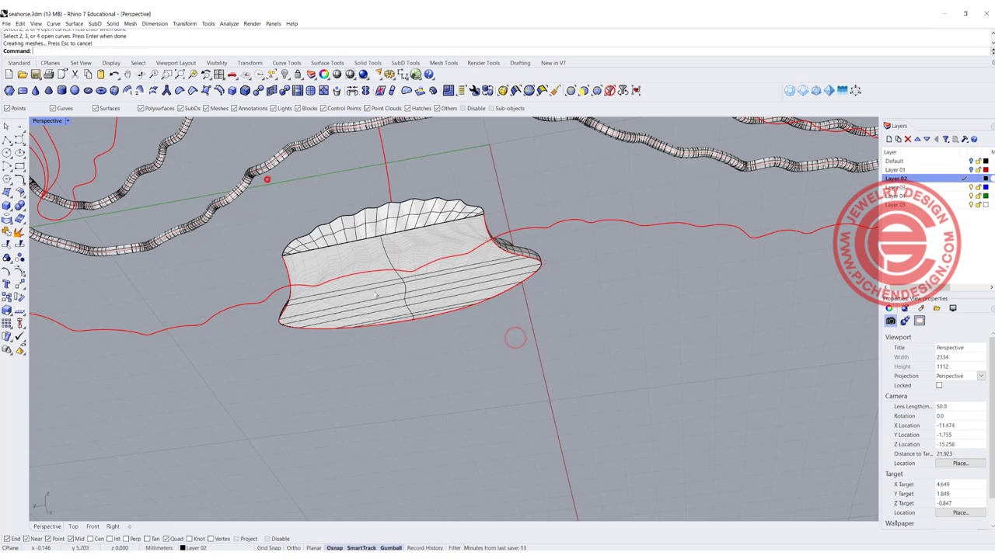
Select all the fin's surfaces and curves together and show the hidden seahorse body.
{"action": "left_click_drag", "start_coordinate": [267, 180], "coordinate": [624, 407]}
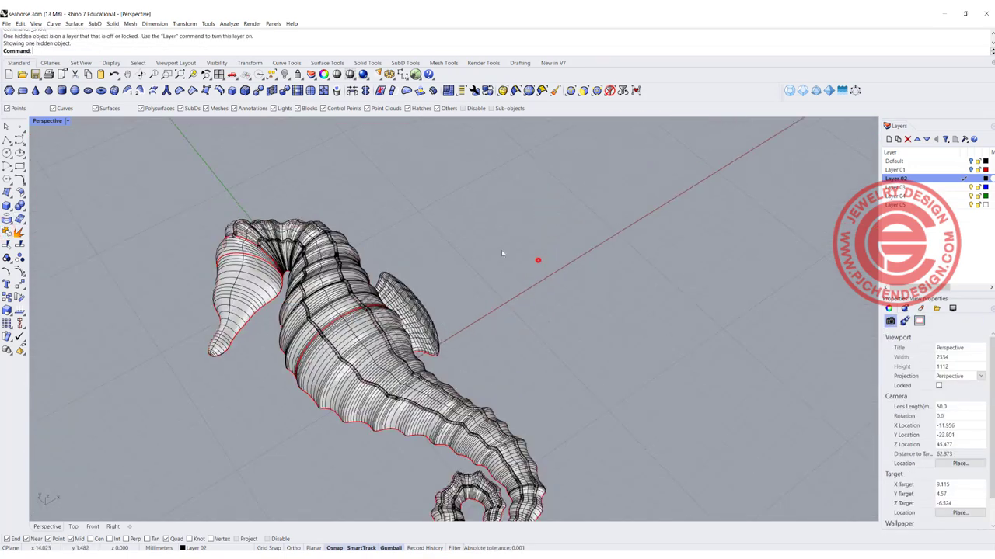
{"action": "scroll", "coordinate": [501, 253], "scroll_direction": "down", "scroll_amount": 8}
{"action": "scroll", "coordinate": [501, 252], "scroll_direction": "up", "scroll_amount": 4}
{"action": "right_click_drag", "start_coordinate": [513, 256], "coordinate": [475, 275]}
{"action": "scroll", "coordinate": [470, 250], "scroll_direction": "up", "scroll_amount": 6}
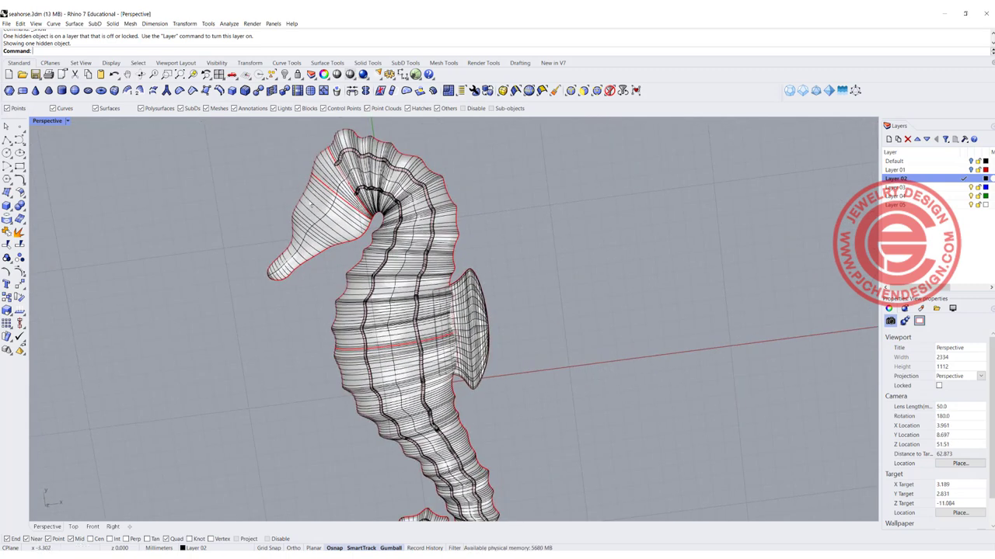
Create a sphere about 2 mm in diameter in the empty space beside the seahorse's snout.
{"action": "right_click_drag", "start_coordinate": [307, 172], "coordinate": [282, 215]}
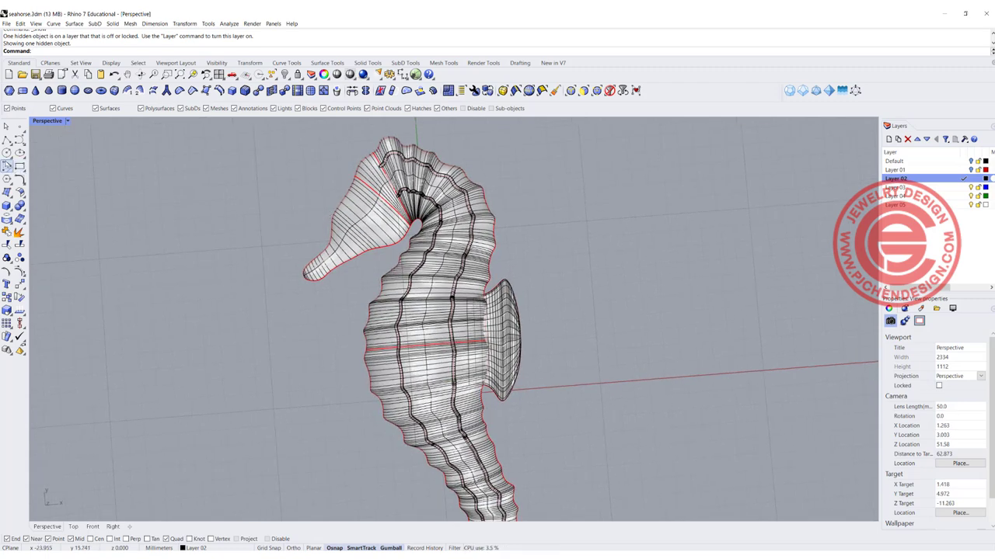
{"action": "left_click", "coordinate": [6, 206]}
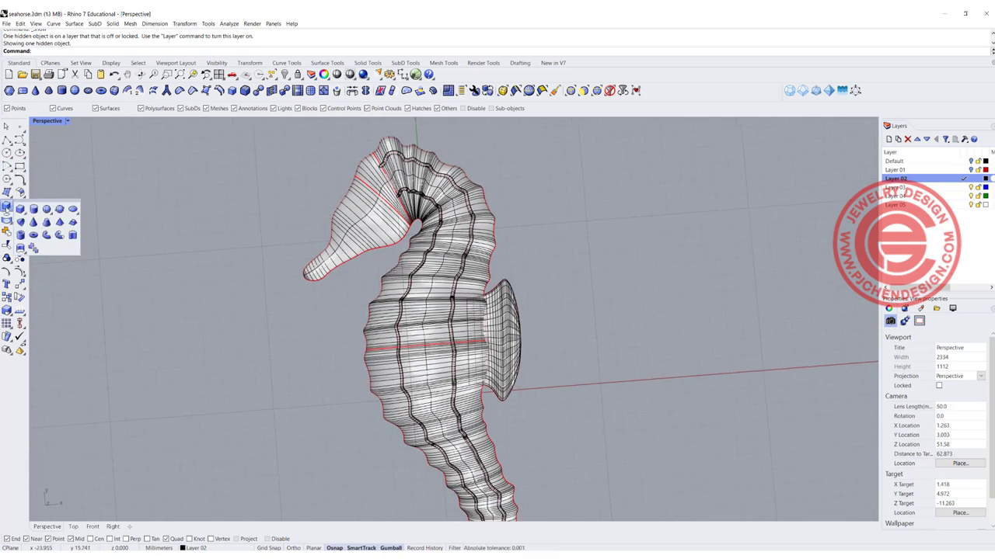
{"action": "left_click", "coordinate": [47, 208]}
{"action": "left_click", "coordinate": [279, 196]}
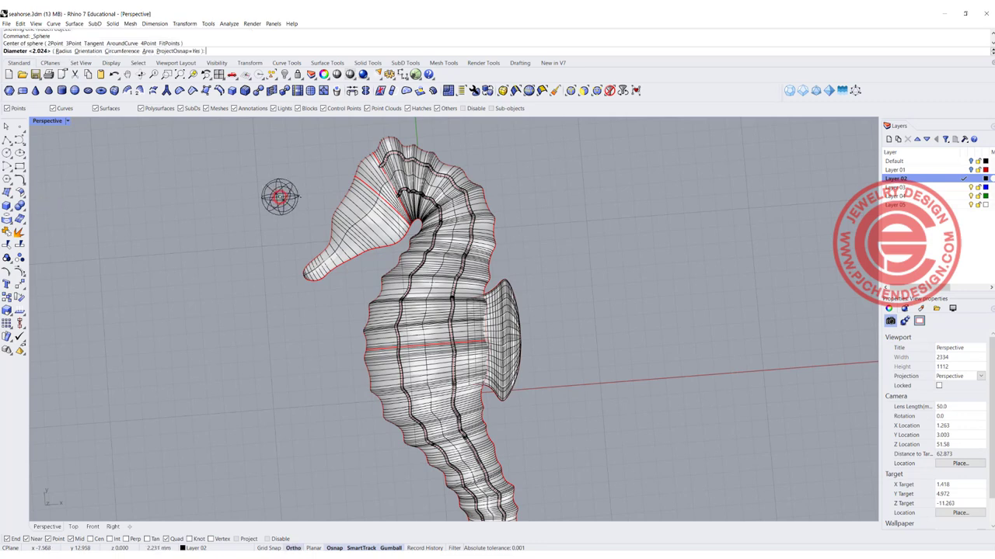
{"action": "left_click", "coordinate": [296, 196]}
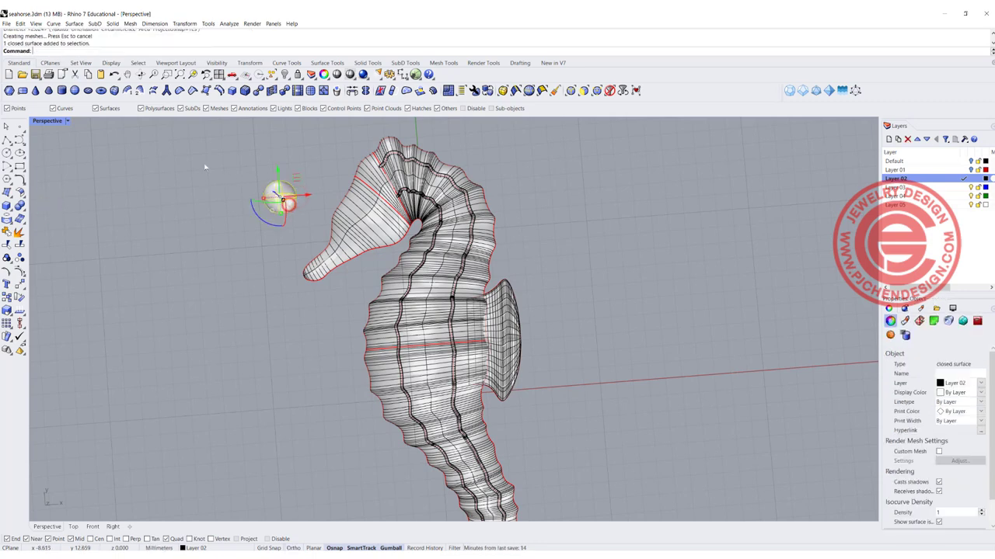
Flatten the sphere into an ellipsoid elongated along X by scaling it down in Y and in height.
{"action": "double_click", "coordinate": [49, 122]}
{"action": "scroll", "coordinate": [194, 220], "scroll_direction": "up", "scroll_amount": 5}
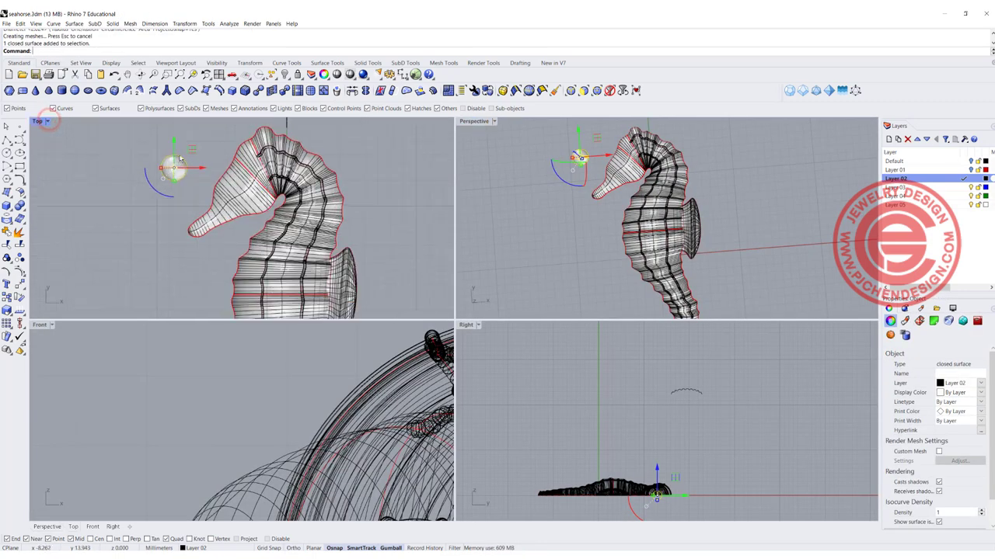
{"action": "left_click_drag", "start_coordinate": [194, 220], "coordinate": [200, 207]}
{"action": "scroll", "coordinate": [214, 380], "scroll_direction": "down", "scroll_amount": 6}
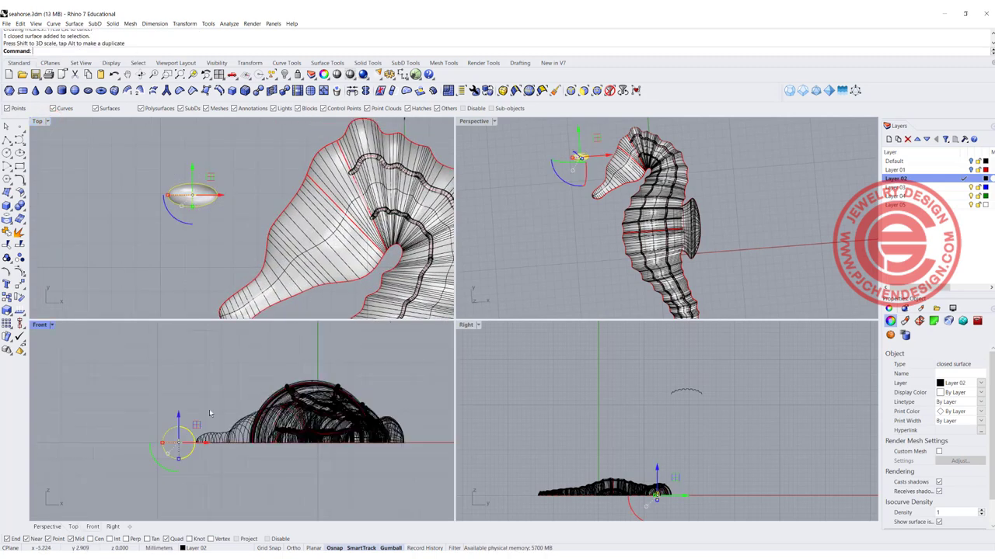
{"action": "right_click_drag", "start_coordinate": [241, 428], "coordinate": [241, 456]}
{"action": "left_click_drag", "start_coordinate": [235, 455], "coordinate": [245, 435]}
{"action": "key", "text": "ctrl+z"}
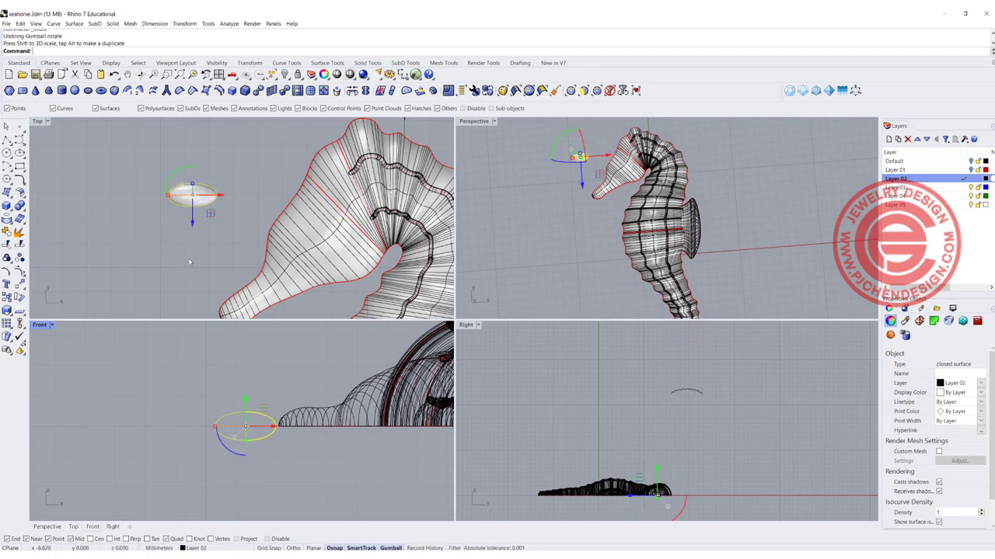
{"action": "left_click", "coordinate": [189, 259]}
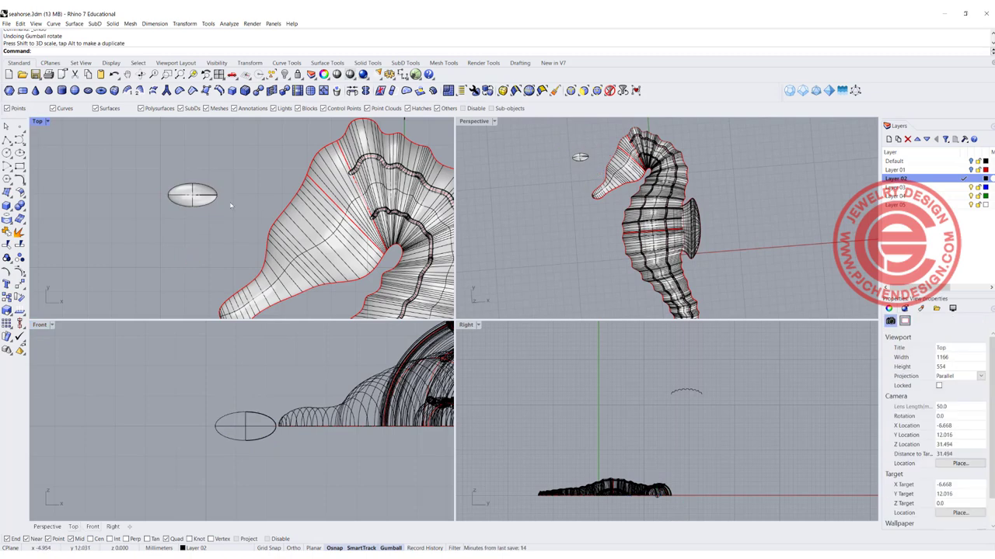
Scale the ellipsoid down uniformly in all three directions.
{"action": "left_click", "coordinate": [189, 196]}
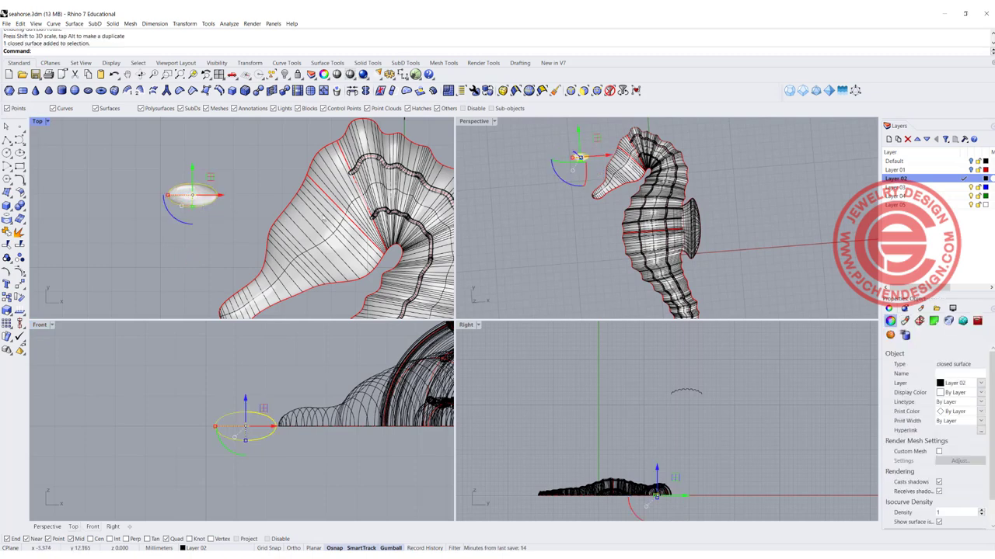
{"action": "left_click_drag", "start_coordinate": [210, 177], "coordinate": [178, 205]}
{"action": "scroll", "coordinate": [177, 207], "scroll_direction": "up", "scroll_amount": 2}
{"action": "scroll", "coordinate": [370, 263], "scroll_direction": "down", "scroll_amount": 1}
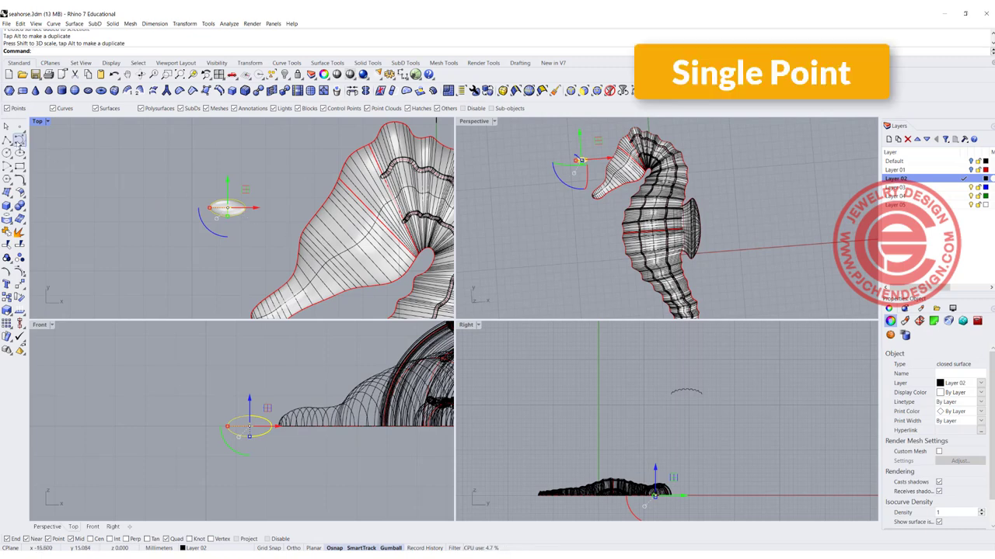
Place a single point just above the ellipsoid in the Top view and align both concentrically at that point.
{"action": "left_click", "coordinate": [18, 126]}
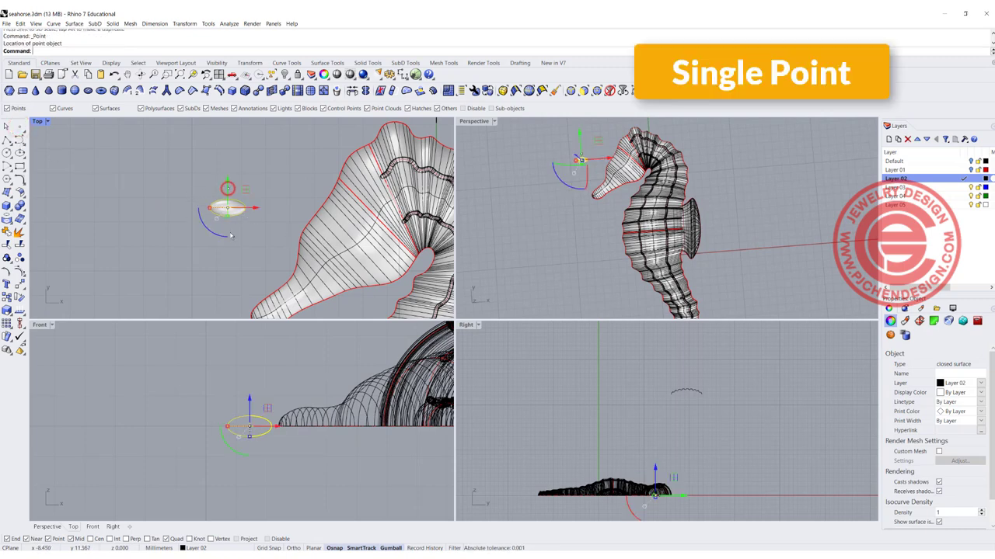
{"action": "left_click", "coordinate": [179, 148]}
{"action": "left_click_drag", "start_coordinate": [179, 148], "coordinate": [288, 231]}
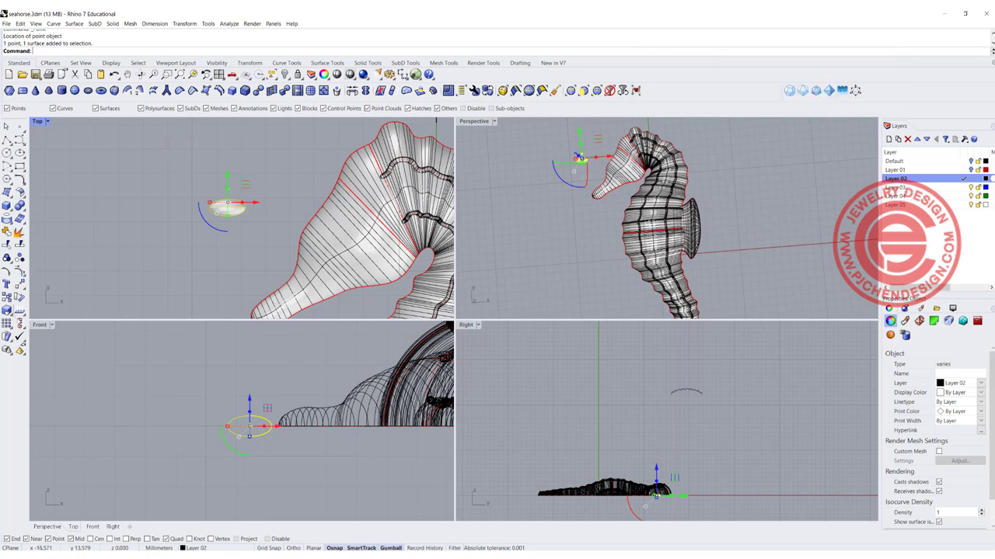
{"action": "left_click", "coordinate": [19, 324]}
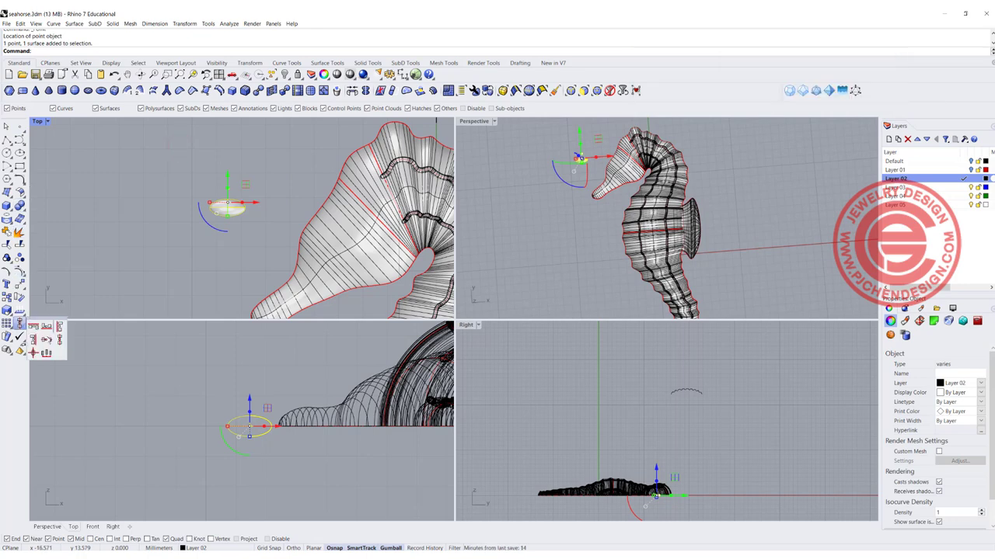
{"action": "left_click", "coordinate": [34, 354]}
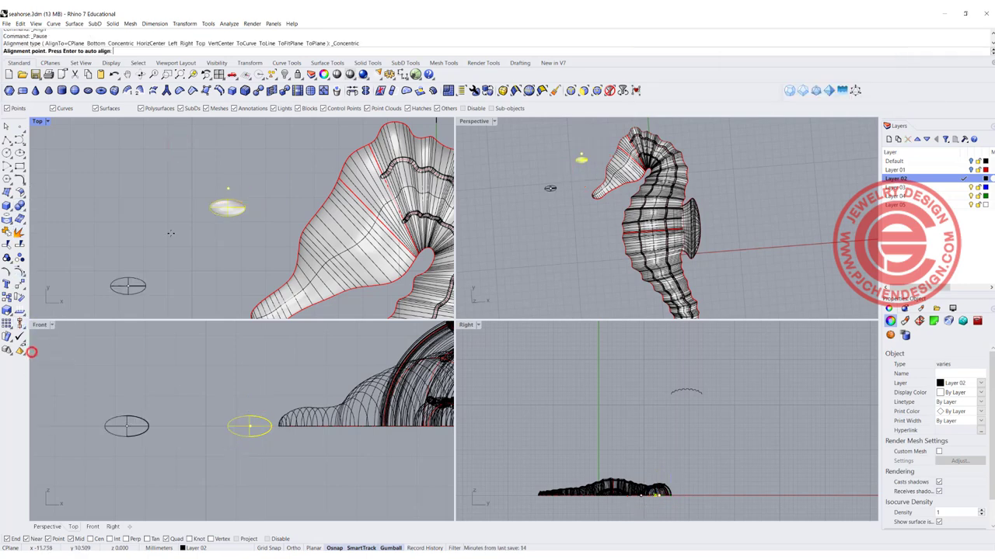
{"action": "left_click", "coordinate": [227, 191]}
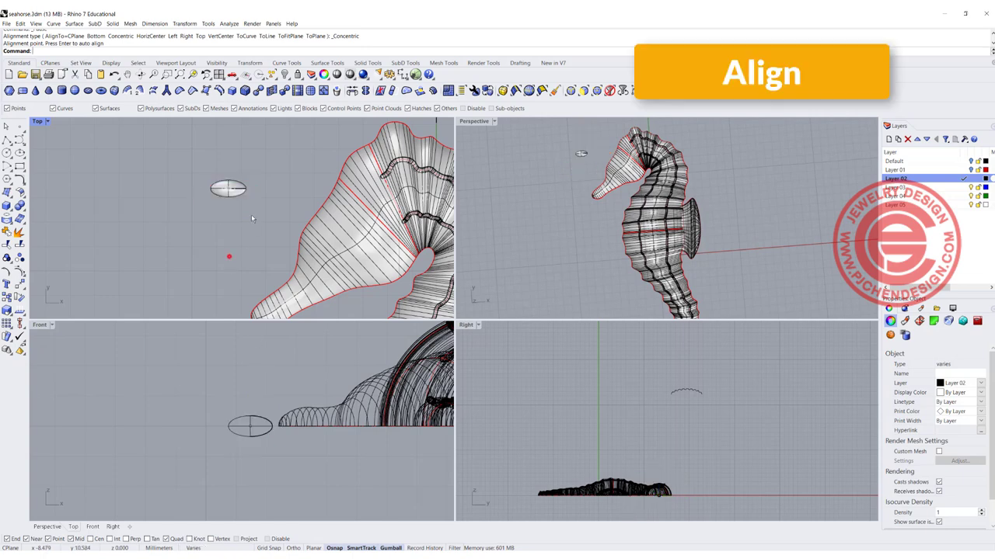
{"action": "scroll", "coordinate": [584, 132], "scroll_direction": "up", "scroll_amount": 5}
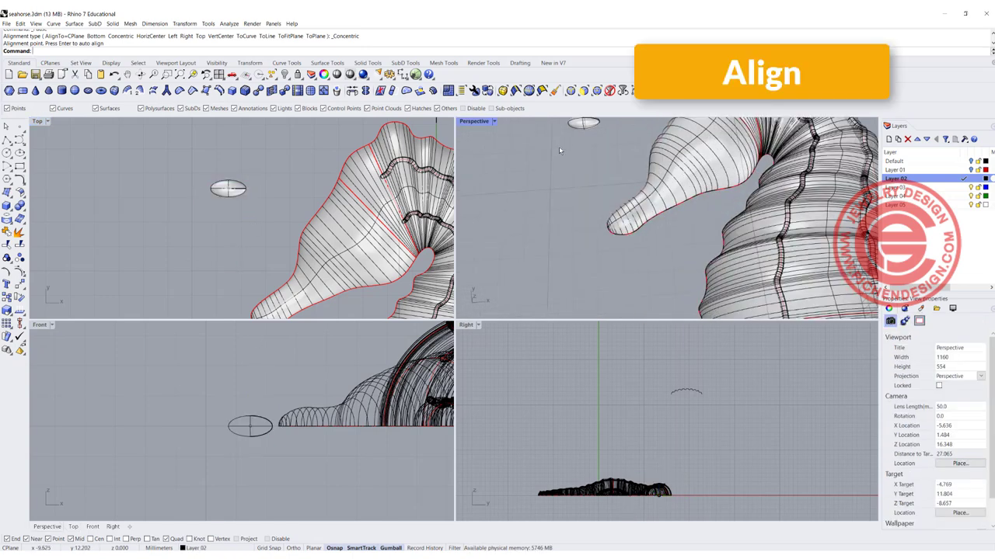
{"action": "scroll", "coordinate": [227, 201], "scroll_direction": "up", "scroll_amount": 2}
{"action": "scroll", "coordinate": [224, 199], "scroll_direction": "down", "scroll_amount": 4}
{"action": "scroll", "coordinate": [222, 201], "scroll_direction": "up", "scroll_amount": 2}
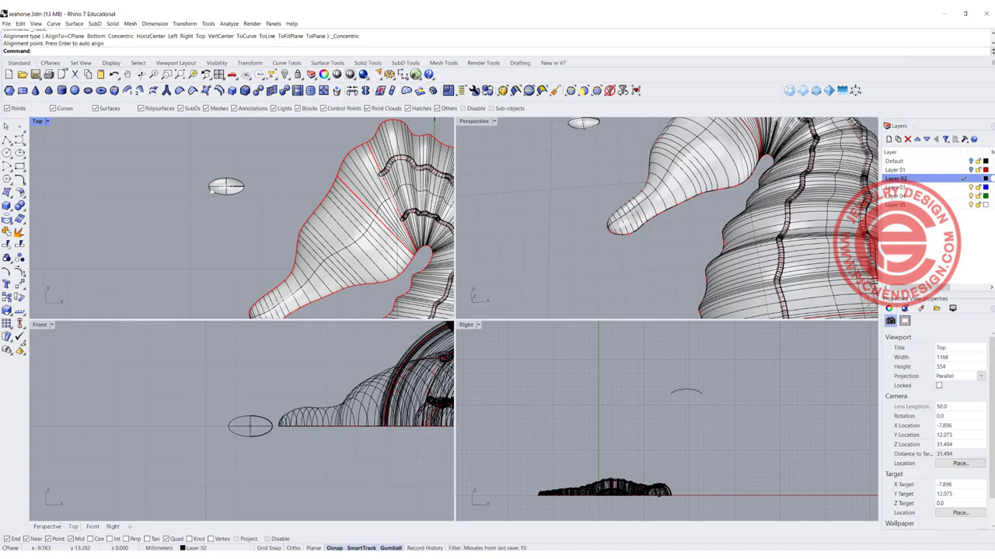
{"action": "left_click", "coordinate": [227, 185]}
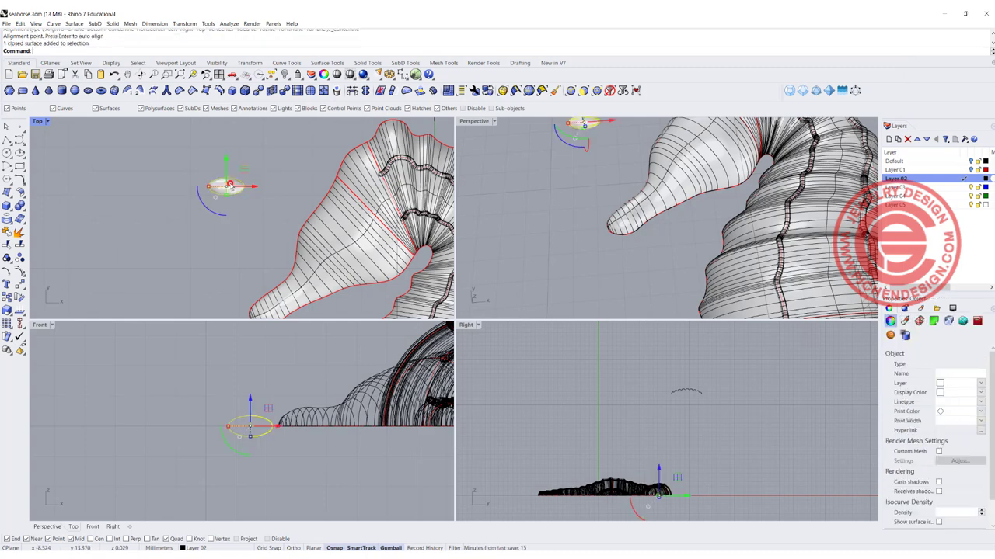
{"action": "left_click", "coordinate": [351, 215]}
{"action": "left_click", "coordinate": [307, 191]}
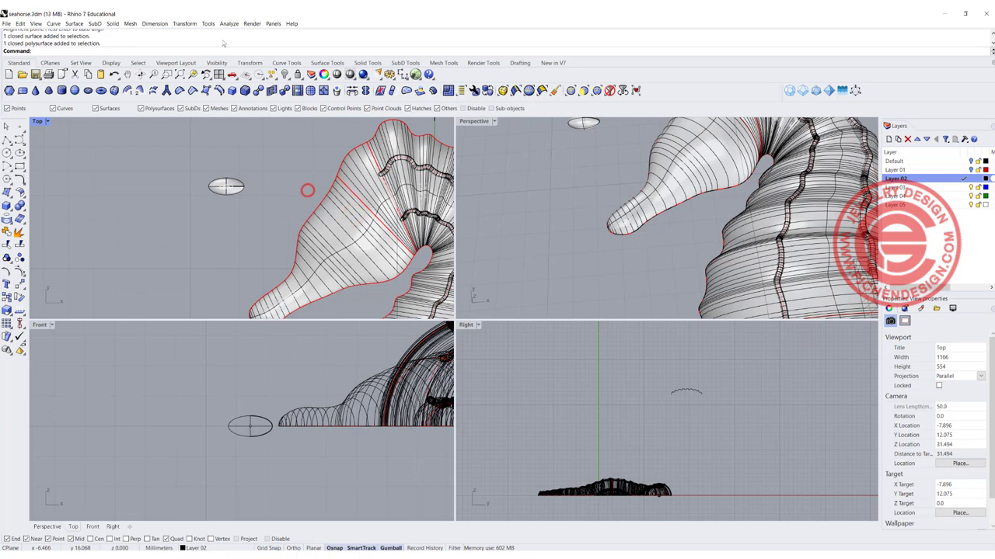
Start orienting the ellipsoid on a surface, snapping its base point to the centre point with only Point snap active and setting a horizontal reference.
{"action": "left_click", "coordinate": [184, 23]}
{"action": "mouse_move", "coordinate": [231, 118]}
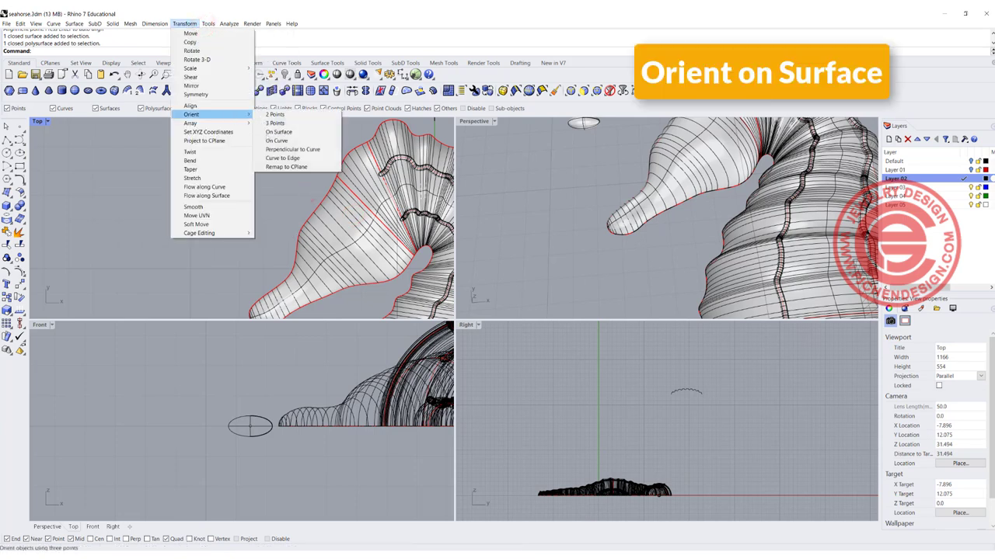
{"action": "left_click", "coordinate": [268, 132]}
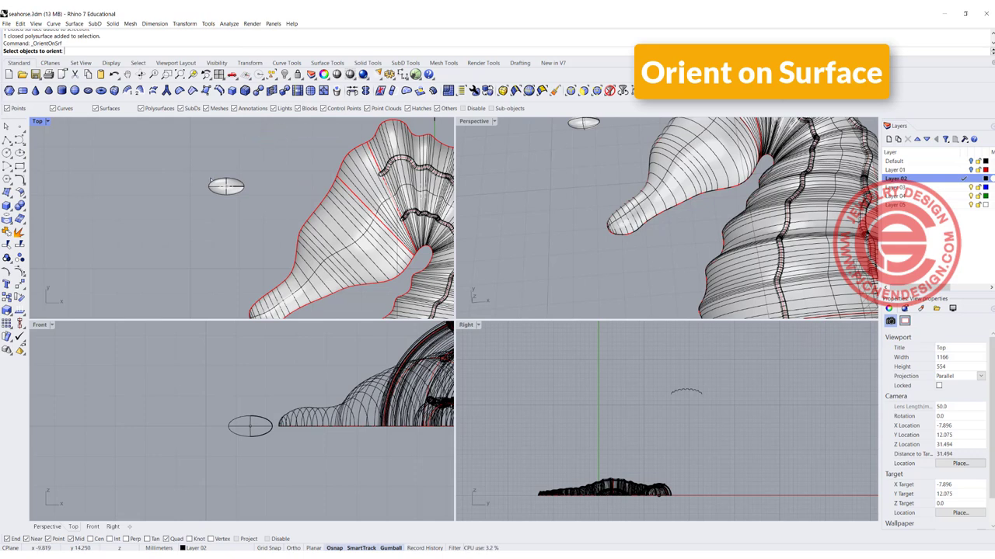
{"action": "left_click", "coordinate": [225, 185]}
{"action": "key", "text": "Return"}
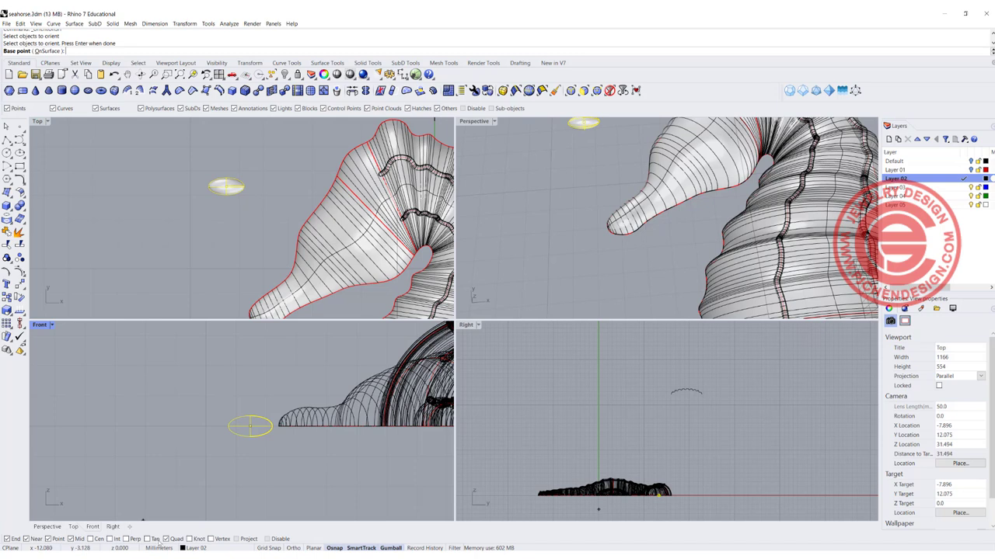
{"action": "left_click", "coordinate": [49, 539]}
{"action": "left_click", "coordinate": [225, 187]}
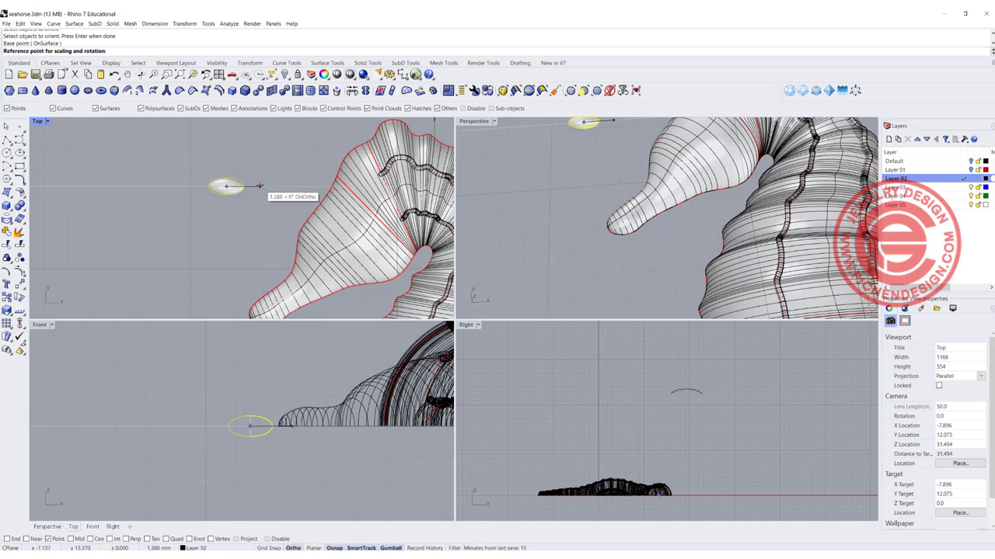
{"action": "left_click", "coordinate": [260, 186]}
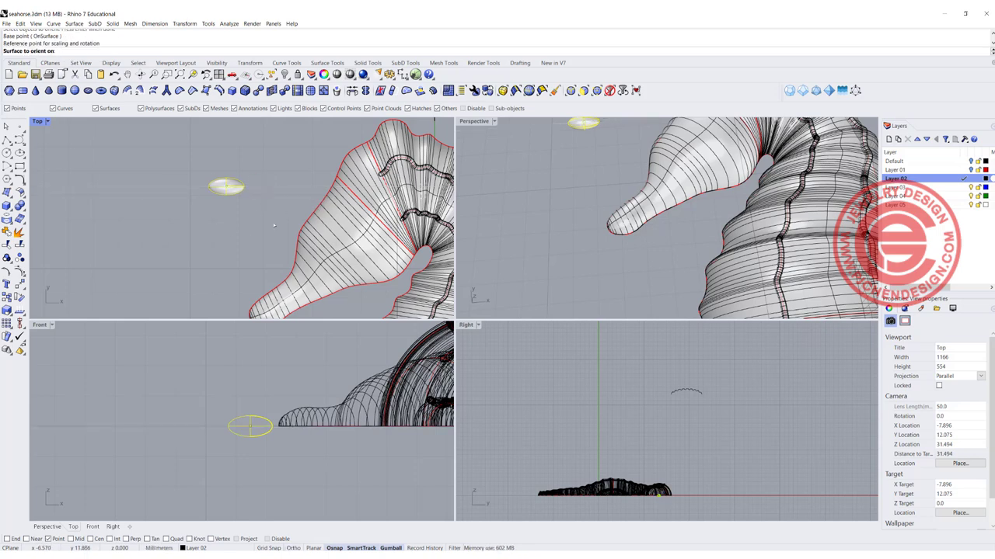
Place a rigid copy of the ellipsoid on the upper part of the seahorse's head as an eye, with uniform scale 1.0 and rotation 0.0.
{"action": "double_click", "coordinate": [479, 124]}
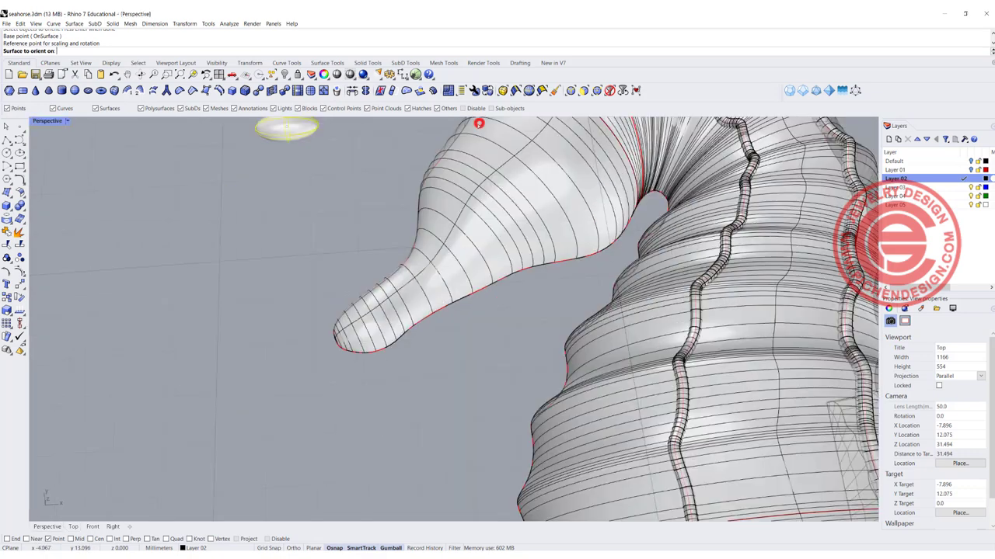
{"action": "scroll", "coordinate": [479, 124], "scroll_direction": "down", "scroll_amount": 5}
{"action": "right_click_drag", "start_coordinate": [478, 124], "coordinate": [410, 272], "text": "shift"}
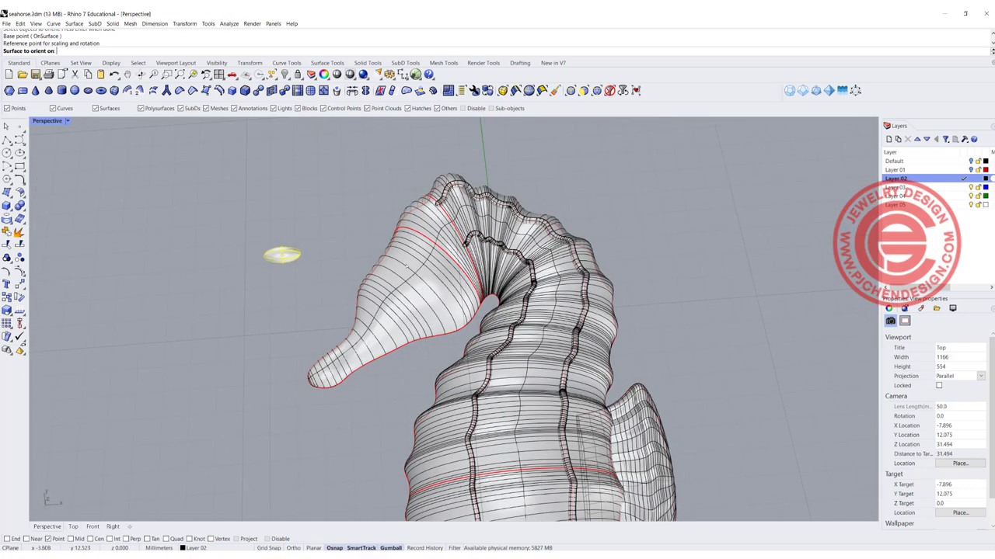
{"action": "left_click", "coordinate": [400, 263]}
{"action": "left_click_drag", "start_coordinate": [478, 217], "coordinate": [677, 178]}
{"action": "left_click", "coordinate": [655, 299]}
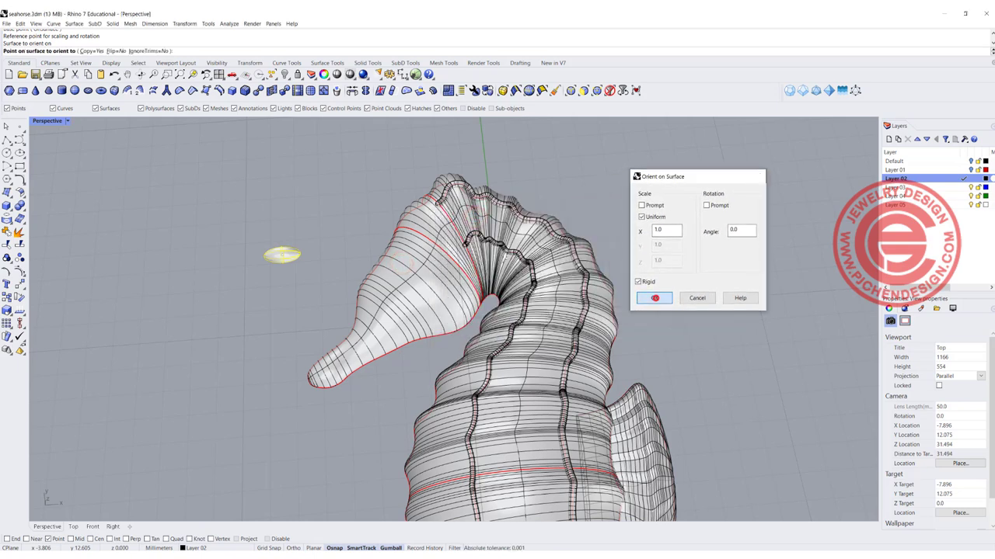
{"action": "left_click", "coordinate": [395, 260]}
{"action": "key", "text": "Return"}
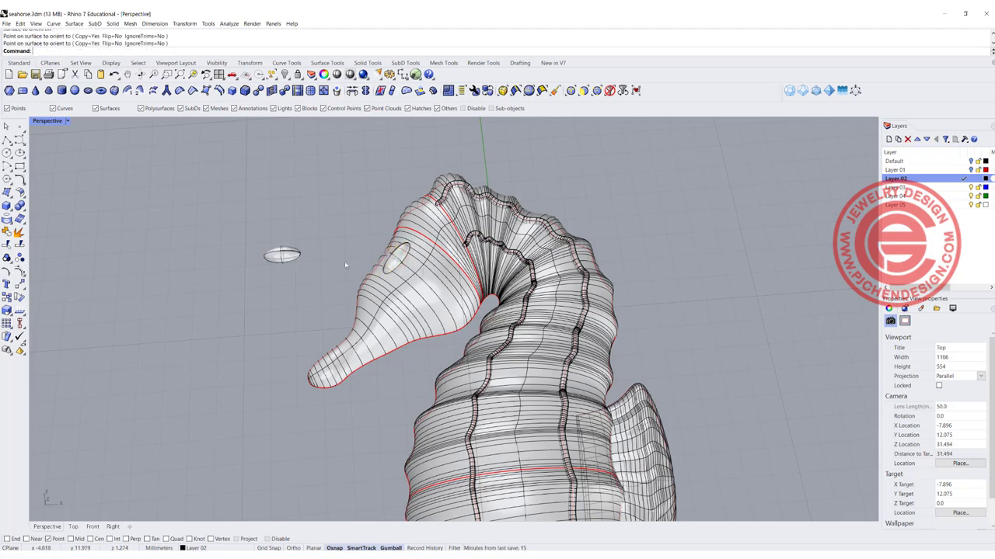
Duplicate the eye ellipsoid in place with copy and paste.
{"action": "right_click_drag", "start_coordinate": [310, 289], "coordinate": [194, 292]}
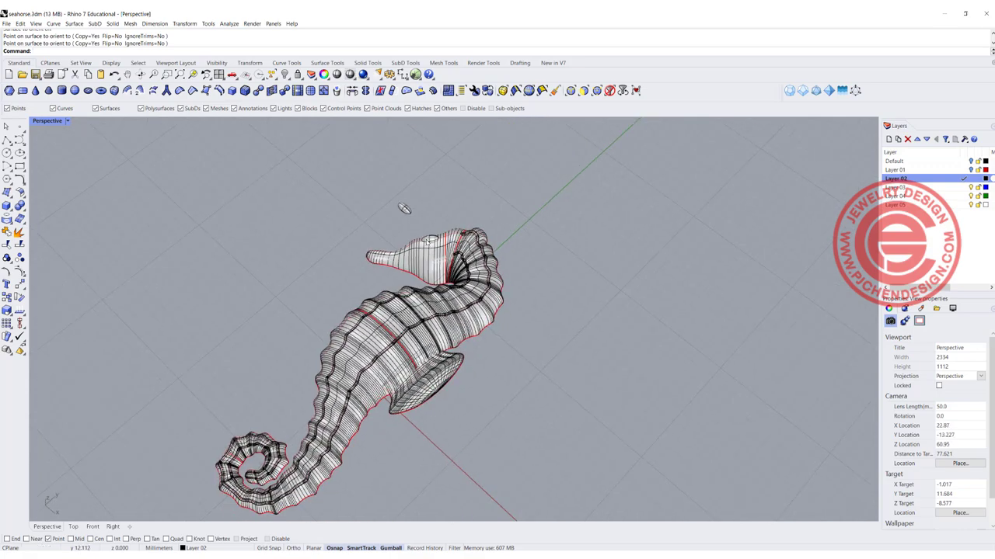
{"action": "scroll", "coordinate": [430, 241], "scroll_direction": "up", "scroll_amount": 10}
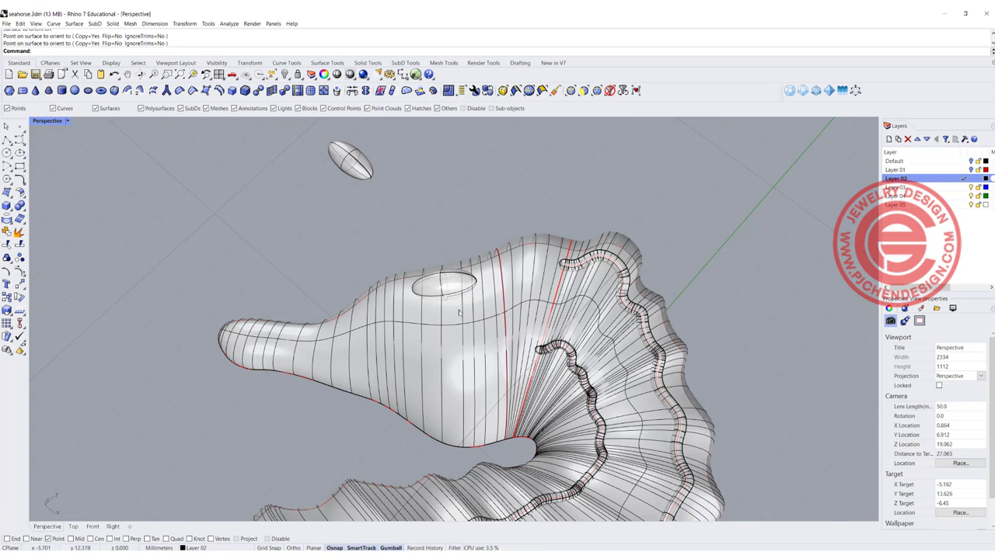
{"action": "left_click", "coordinate": [431, 282]}
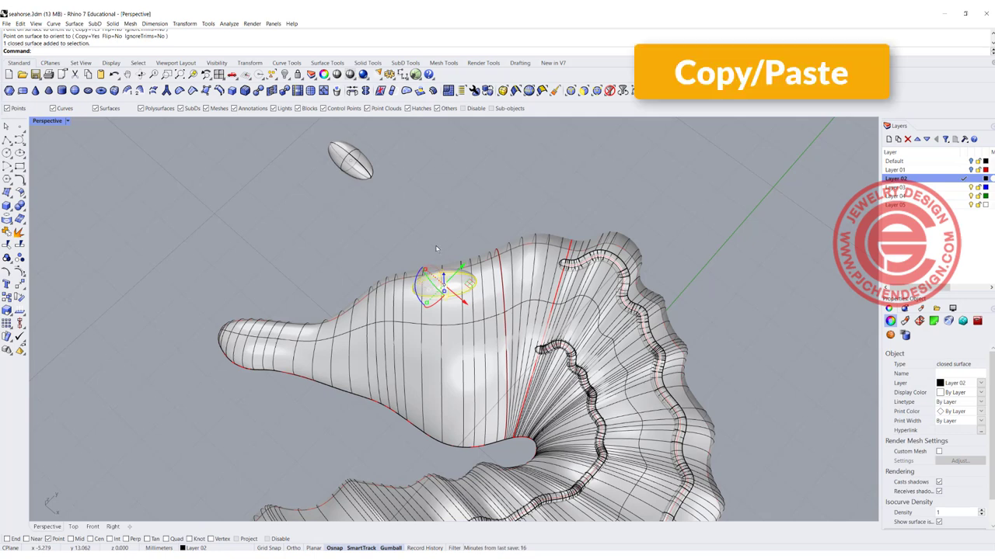
{"action": "key", "text": "ctrl+c"}
{"action": "key", "text": "ctrl+v"}
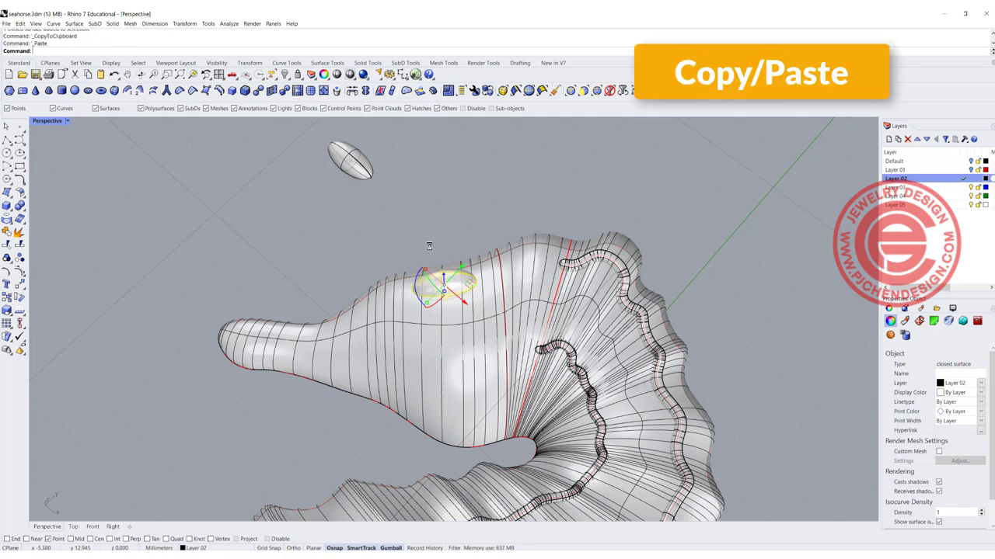
{"action": "left_click", "coordinate": [430, 232]}
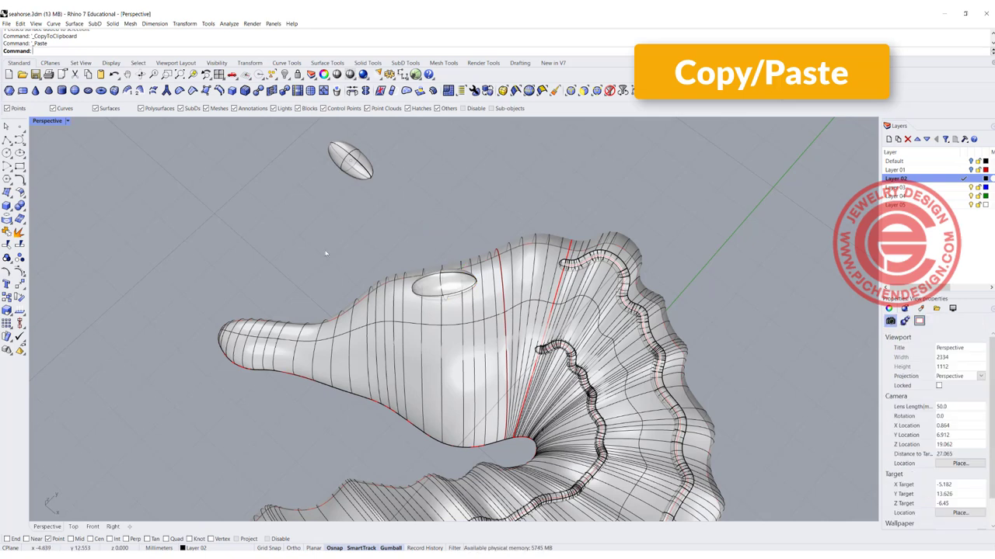
Enlarge one of the two coincident eye ellipsoids slightly and uniformly in all three directions.
{"action": "left_click", "coordinate": [467, 287]}
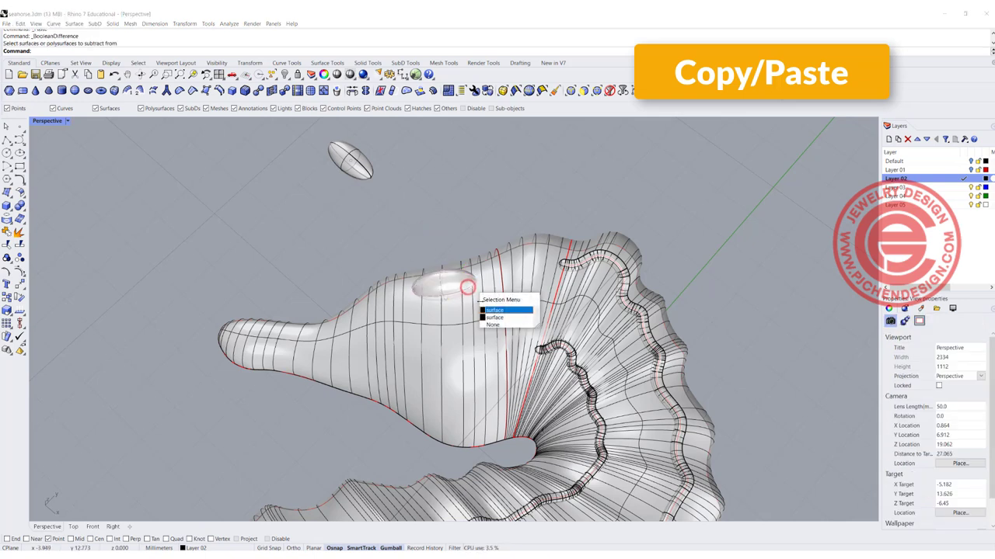
{"action": "left_click", "coordinate": [494, 310]}
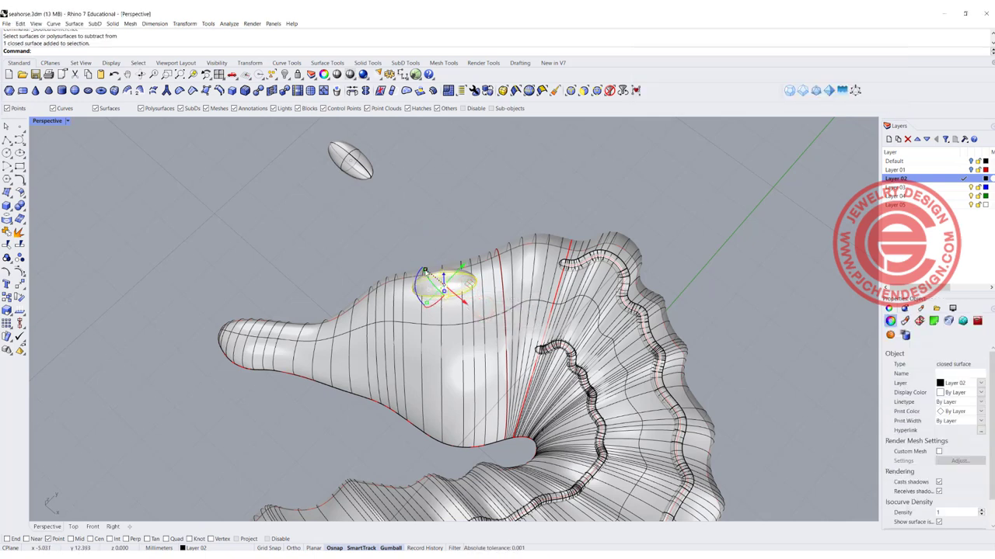
{"action": "left_click_drag", "start_coordinate": [425, 270], "coordinate": [424, 270], "text": "shift"}
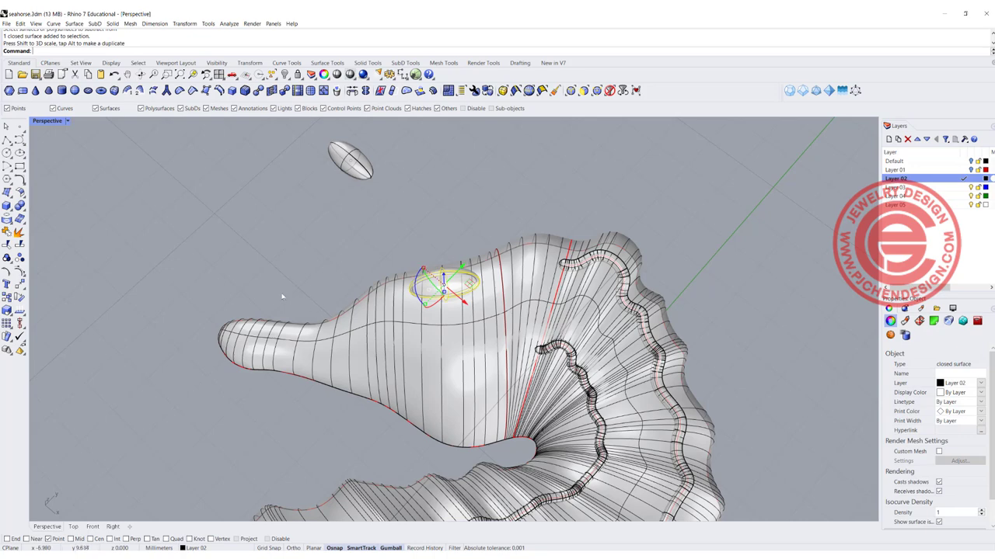
{"action": "left_click", "coordinate": [293, 266]}
Subtract the enlarged ellipsoid from the seahorse's body with Boolean Difference to cut an eye socket.
{"action": "left_click", "coordinate": [19, 205]}
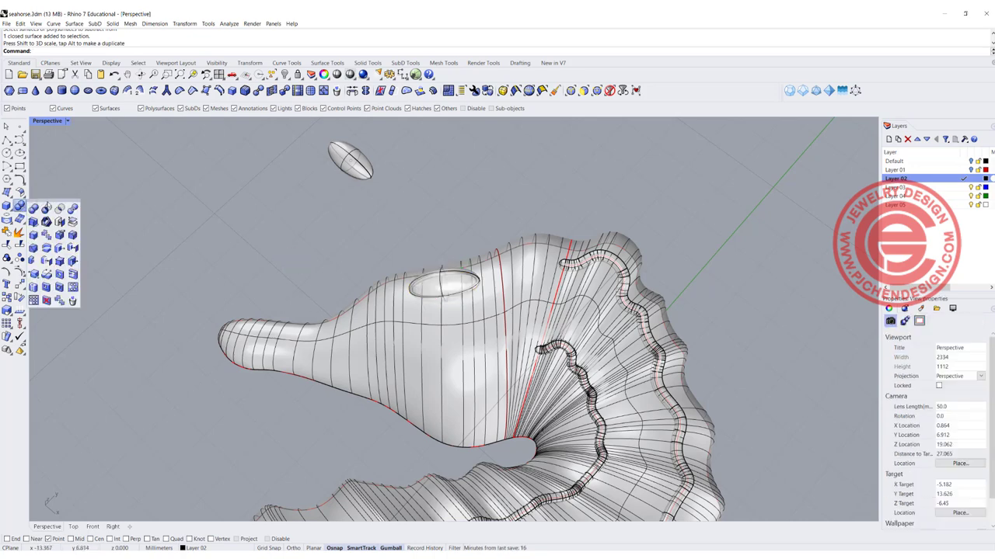
{"action": "left_click", "coordinate": [45, 209]}
{"action": "left_click", "coordinate": [378, 366]}
{"action": "key", "text": "Return"}
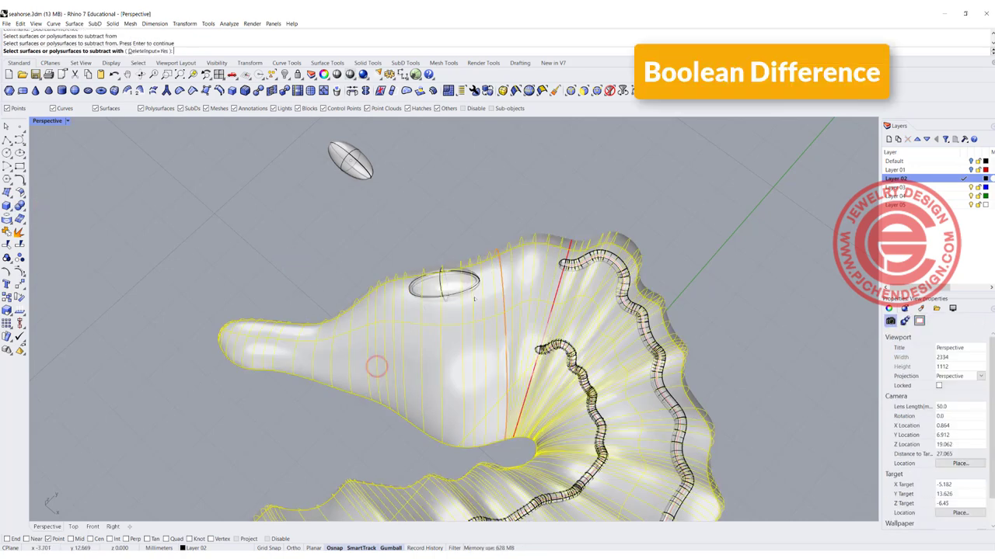
{"action": "scroll", "coordinate": [378, 366], "scroll_direction": "up", "scroll_amount": 3}
{"action": "left_click", "coordinate": [472, 271]}
{"action": "key", "text": "Return"}
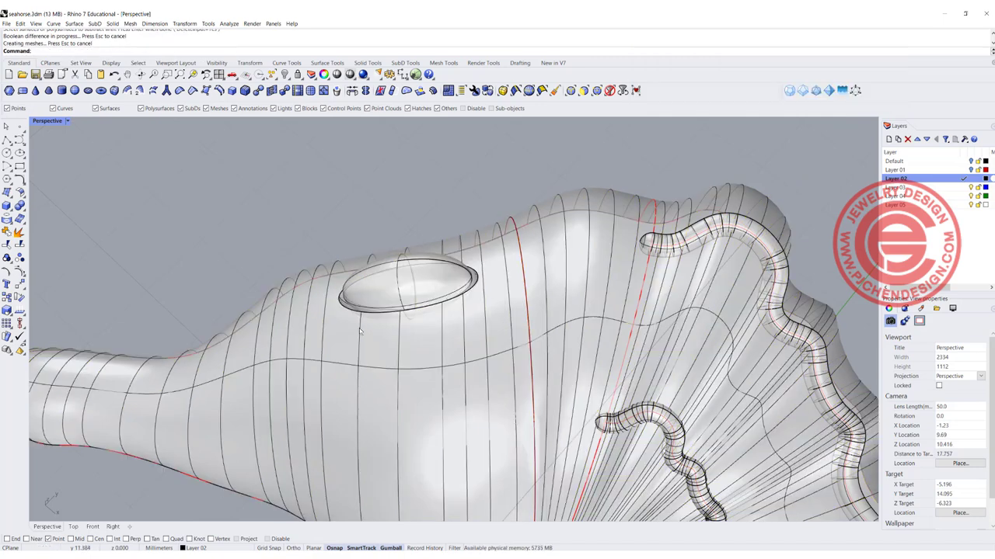
Set the Perspective view to Rendered display and examine the gap between the eye and its socket.
{"action": "left_click", "coordinate": [66, 125]}
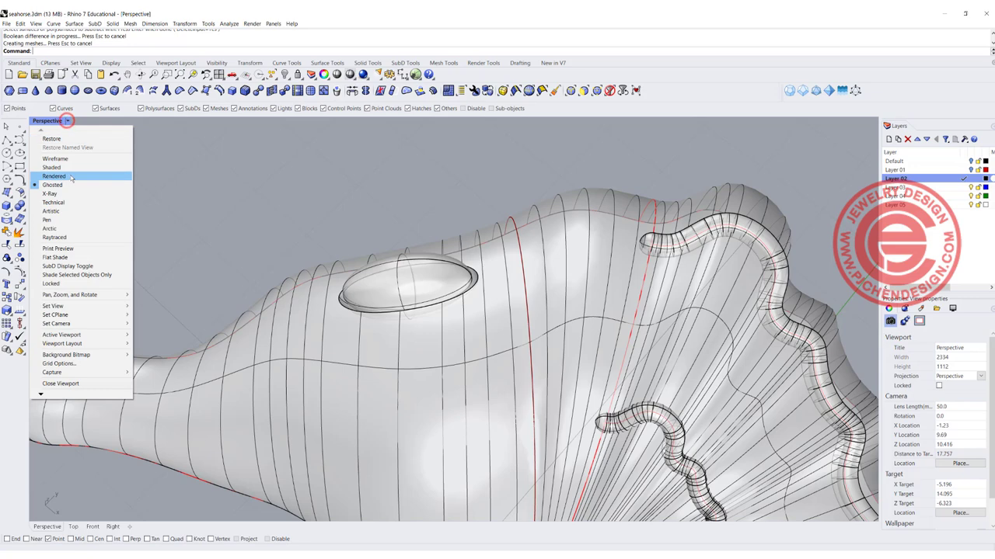
{"action": "left_click", "coordinate": [71, 176]}
{"action": "scroll", "coordinate": [335, 259], "scroll_direction": "down", "scroll_amount": 13}
{"action": "scroll", "coordinate": [311, 411], "scroll_direction": "down", "scroll_amount": 4}
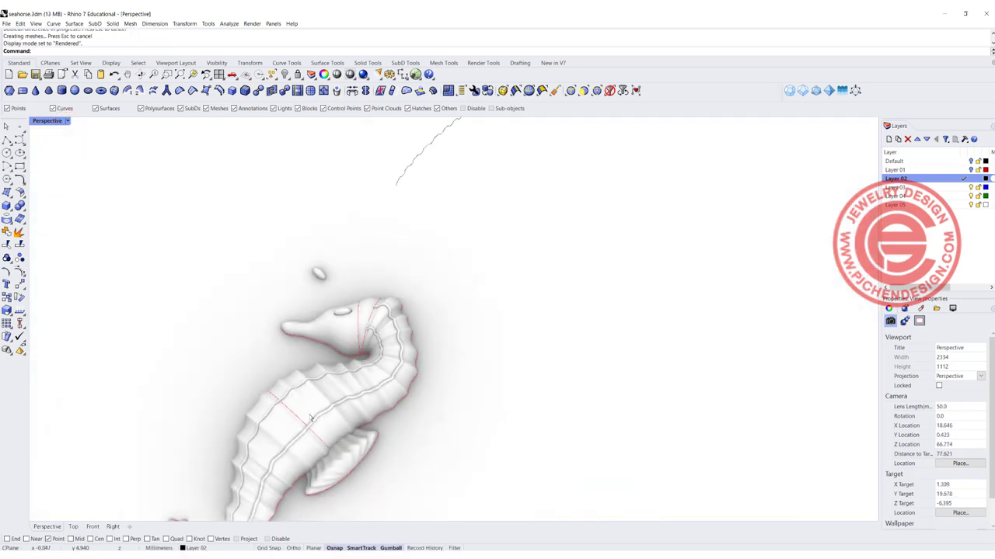
{"action": "scroll", "coordinate": [346, 315], "scroll_direction": "up", "scroll_amount": 4}
{"action": "scroll", "coordinate": [345, 316], "scroll_direction": "up", "scroll_amount": 12}
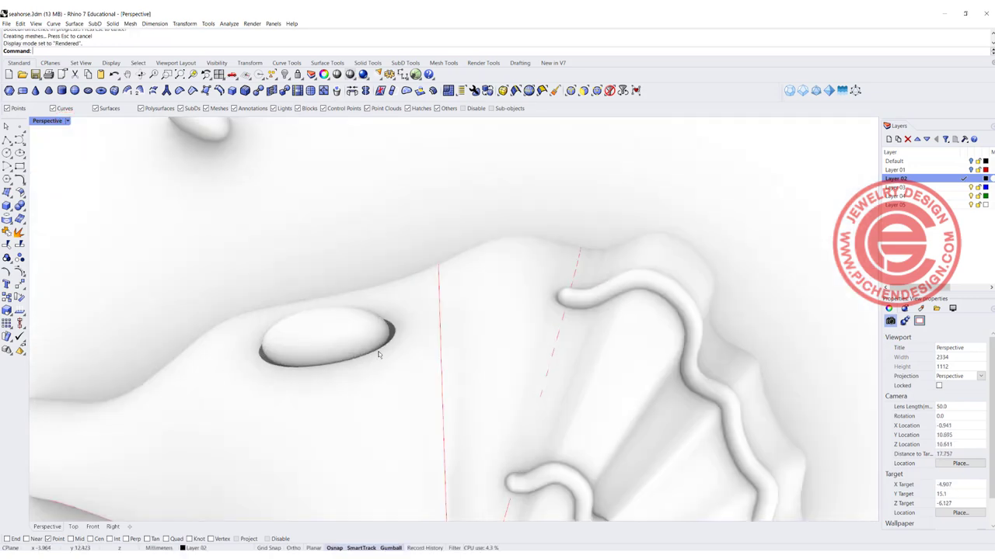
{"action": "right_click_drag", "start_coordinate": [418, 344], "coordinate": [392, 346]}
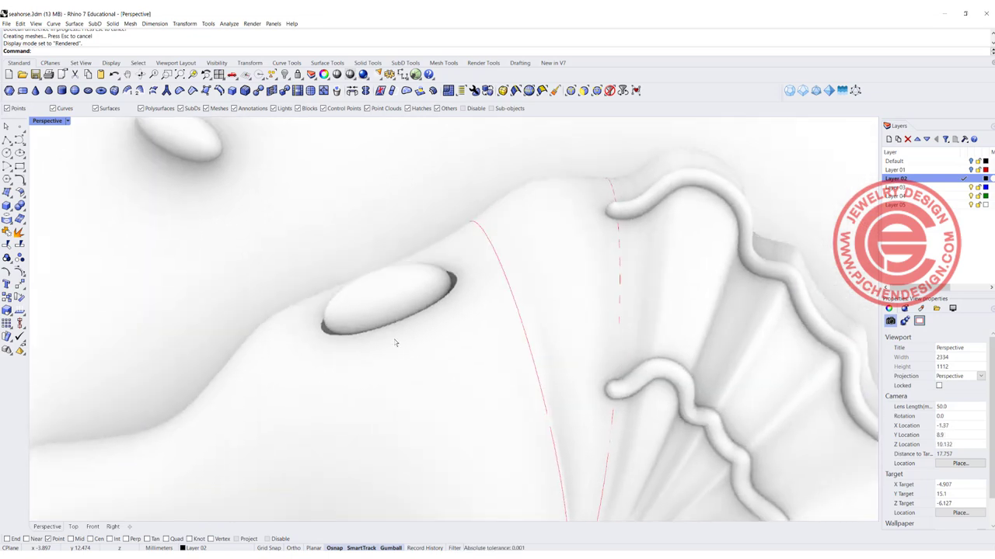
{"action": "right_click_drag", "start_coordinate": [382, 298], "coordinate": [431, 300]}
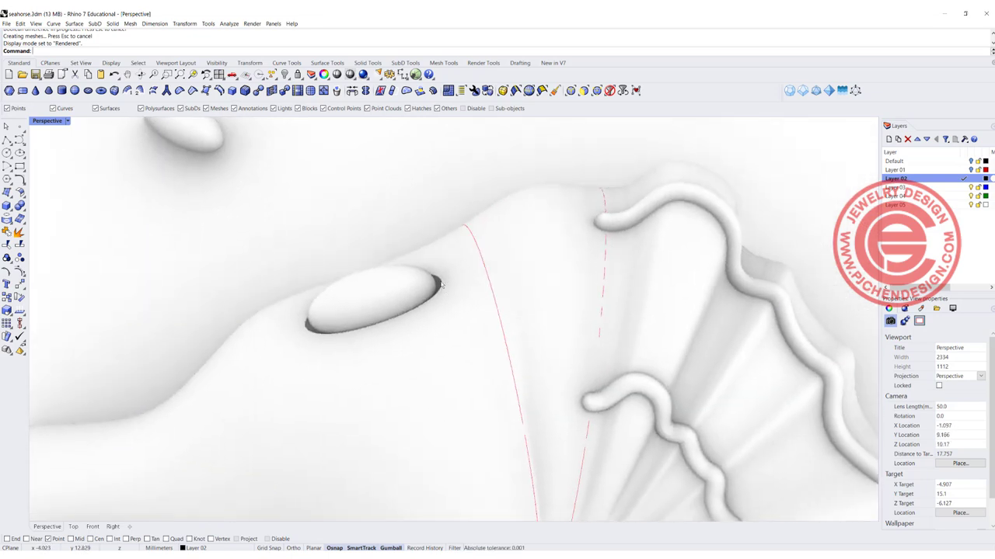
Fillet the rim edge of the eye socket with a 0.2 radius.
{"action": "left_click", "coordinate": [19, 206]}
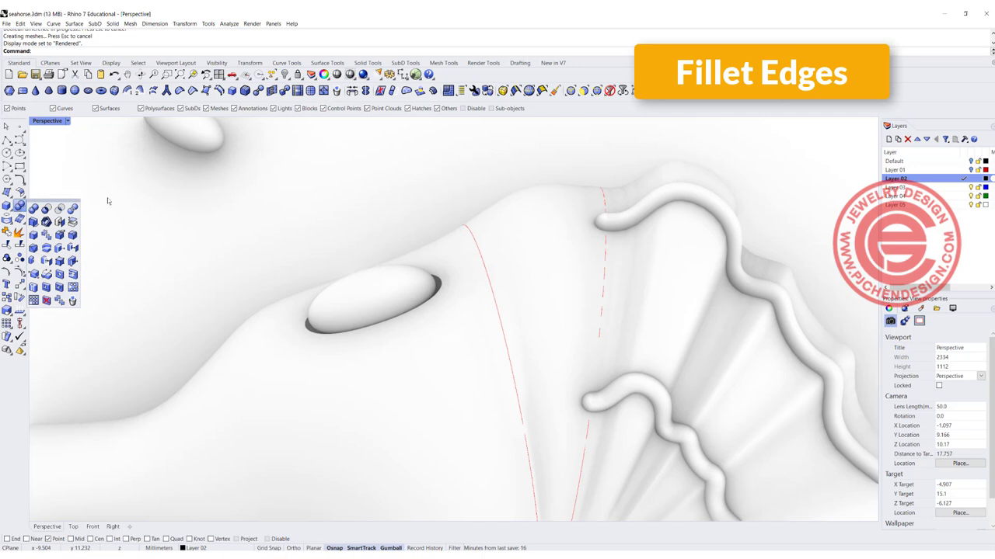
{"action": "left_click", "coordinate": [71, 235]}
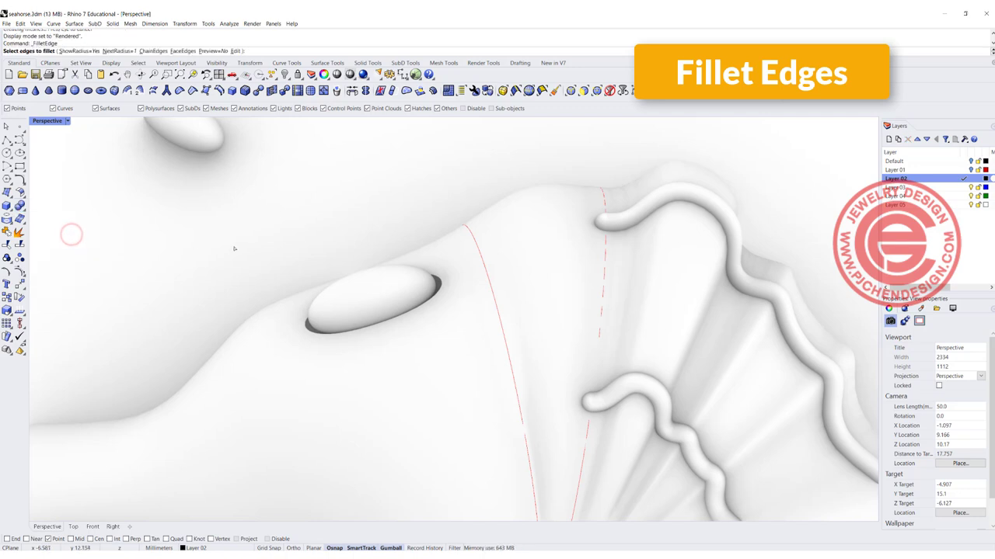
{"action": "type", "text": "0.2"}
{"action": "key", "text": "Return"}
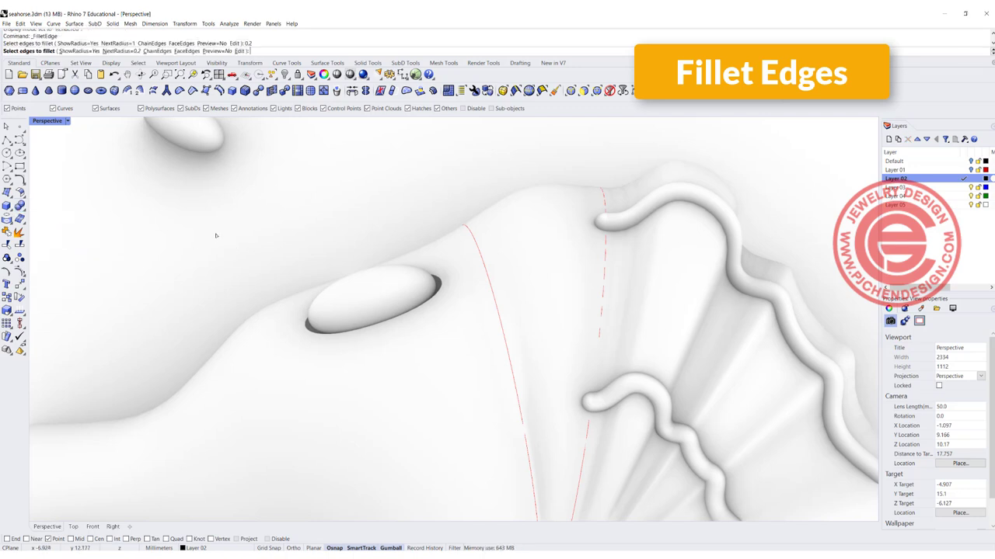
{"action": "left_click", "coordinate": [439, 283]}
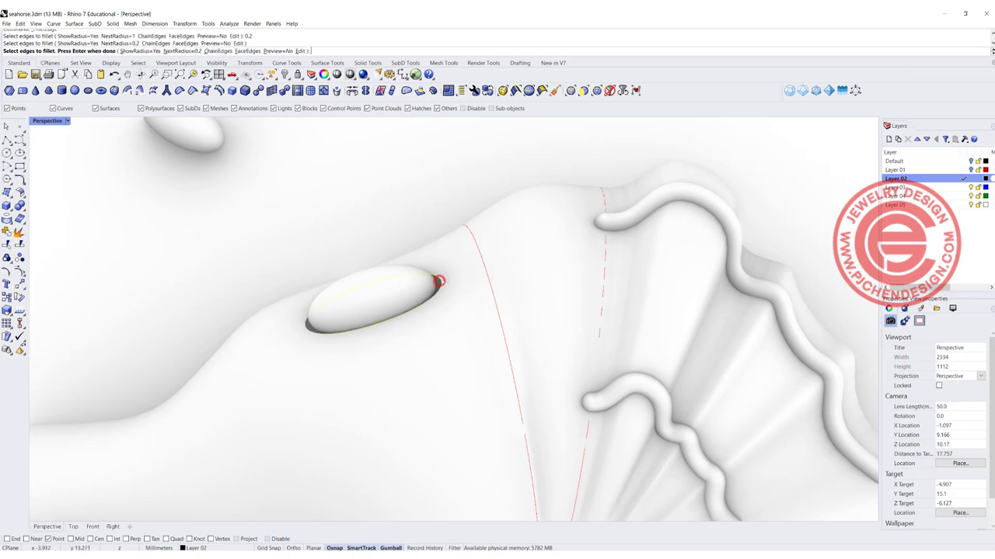
{"action": "key", "text": "Return"}
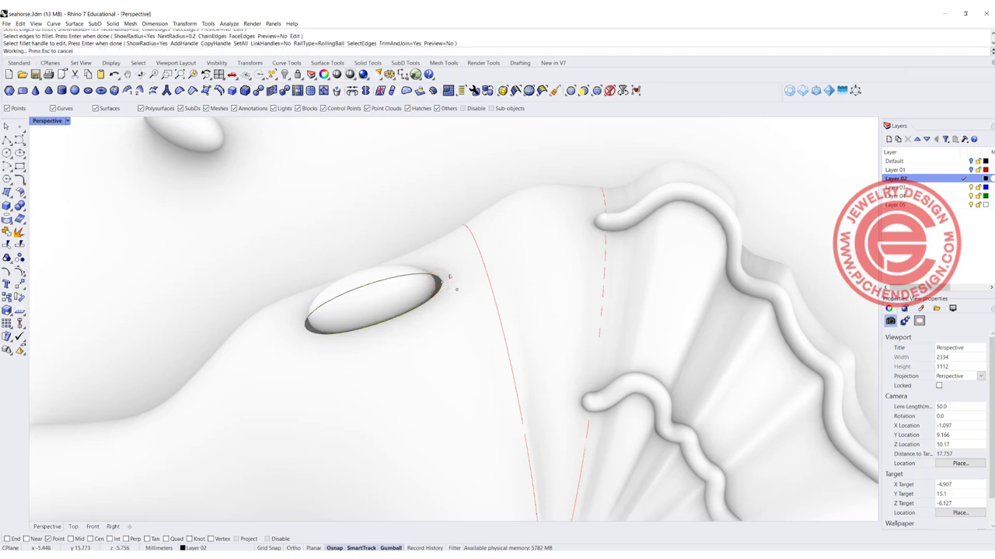
Move the eye ellipsoid slightly down into its filleted socket.
{"action": "left_click", "coordinate": [390, 299]}
{"action": "left_click_drag", "start_coordinate": [371, 291], "coordinate": [373, 299]}
{"action": "left_click", "coordinate": [325, 237]}
{"action": "scroll", "coordinate": [325, 235], "scroll_direction": "down", "scroll_amount": 10}
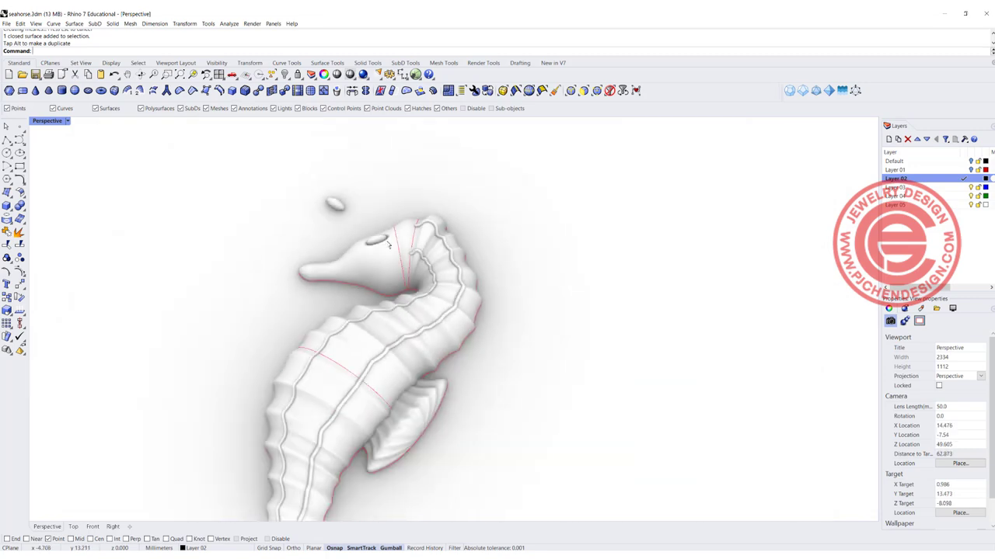
Build a round-capped pipe of 0.3 mm diameter along the red curve behind the head, where the two wavy ridges begin.
{"action": "right_click_drag", "start_coordinate": [393, 270], "coordinate": [387, 263]}
{"action": "scroll", "coordinate": [399, 266], "scroll_direction": "up", "scroll_amount": 8}
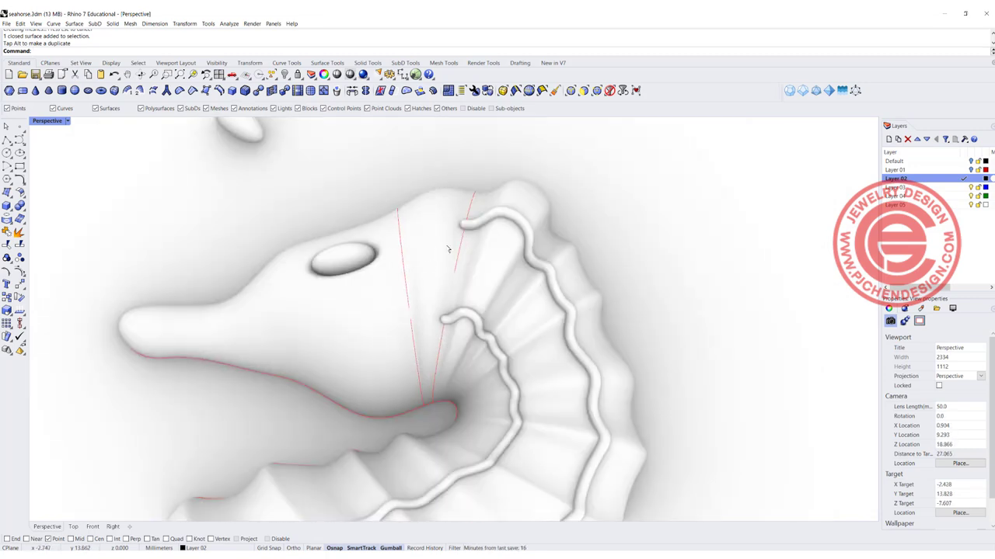
{"action": "left_click", "coordinate": [462, 243]}
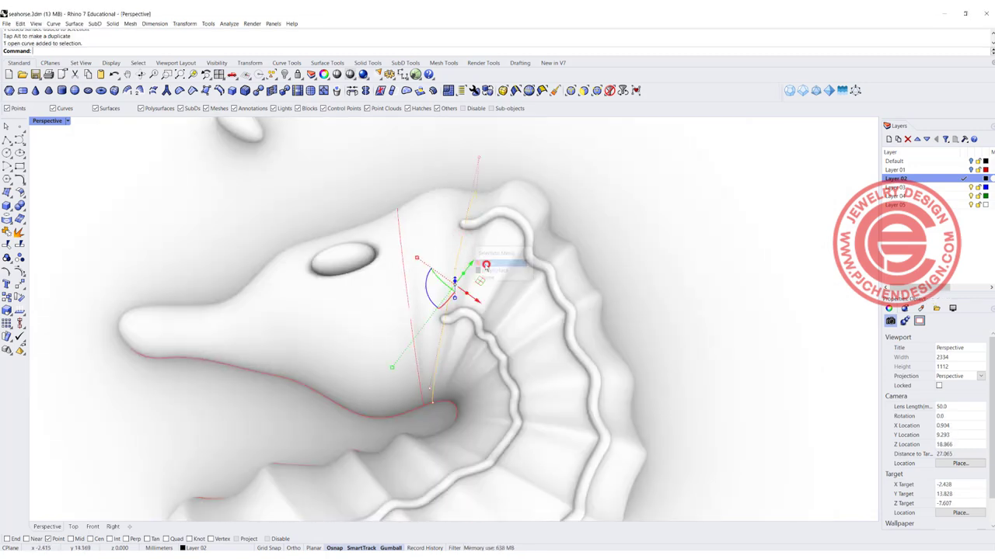
{"action": "left_click", "coordinate": [486, 265]}
{"action": "left_click", "coordinate": [20, 206]}
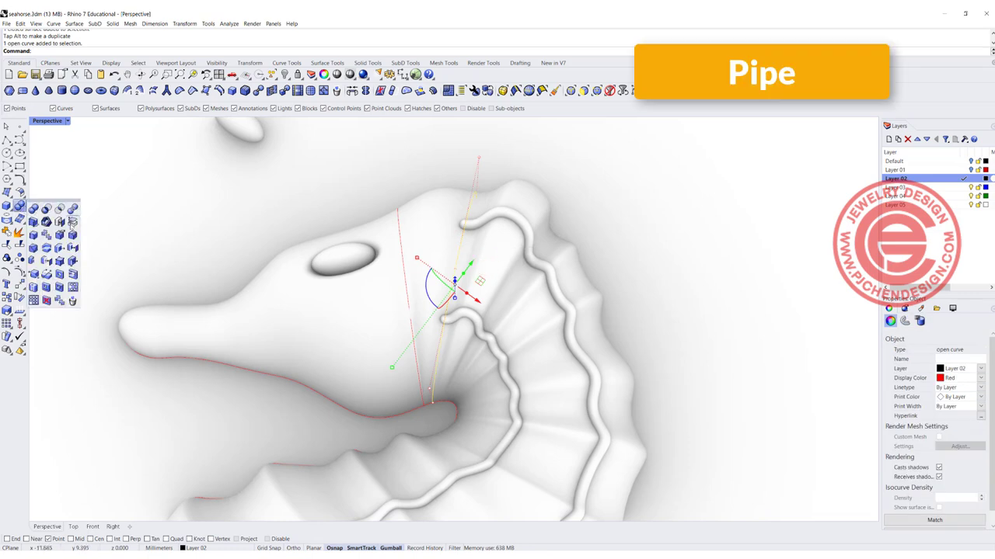
{"action": "left_click", "coordinate": [46, 248]}
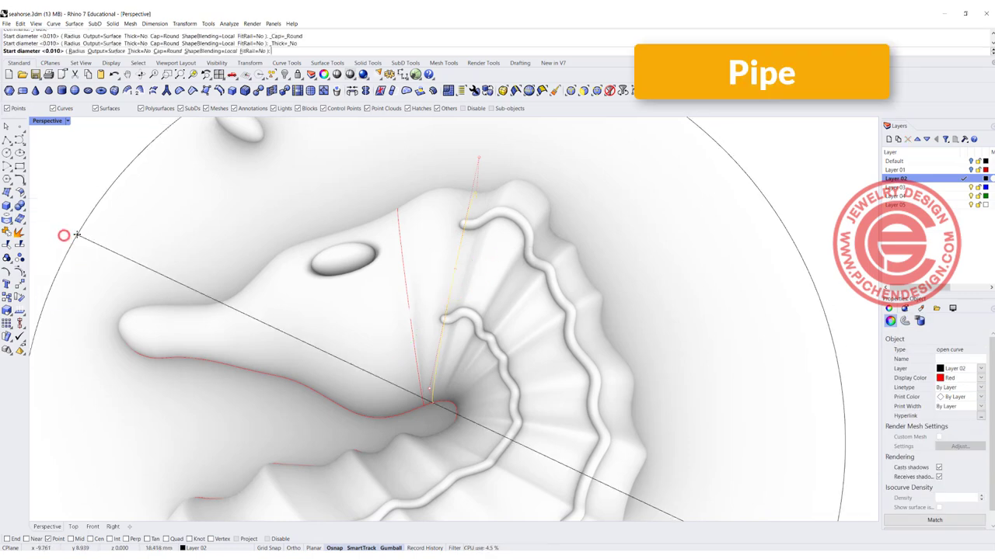
{"action": "type", "text": "0.3"}
{"action": "key", "text": "Return"}
{"action": "key", "text": "Return"}
{"action": "key", "text": "Return"}
{"action": "left_click", "coordinate": [175, 231]}
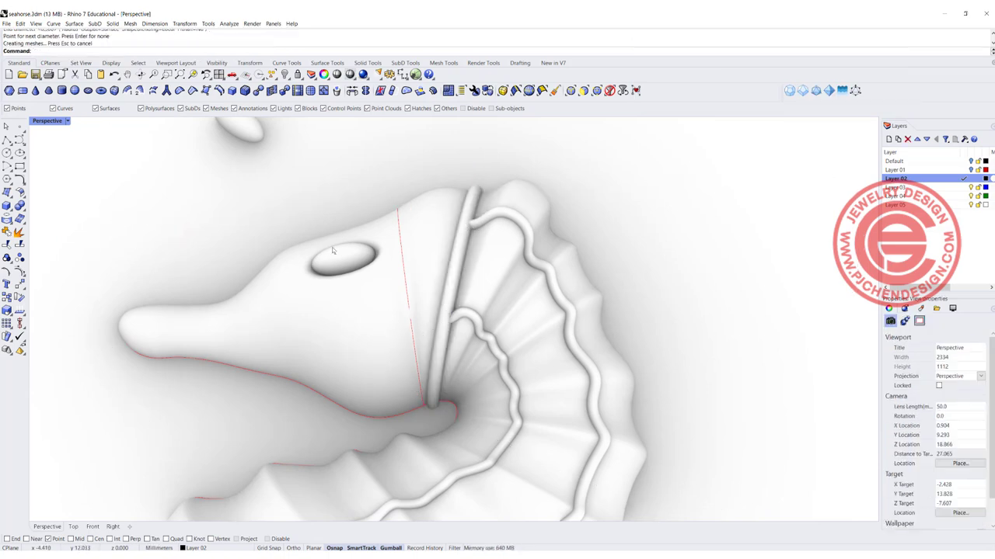
Examine the whole rendered seahorse from several angles, checking the eye, neck band, ridges and fin.
{"action": "scroll", "coordinate": [332, 251], "scroll_direction": "down", "scroll_amount": 8}
{"action": "scroll", "coordinate": [341, 314], "scroll_direction": "up", "scroll_amount": 3}
{"action": "right_click_drag", "start_coordinate": [341, 314], "coordinate": [354, 243]}
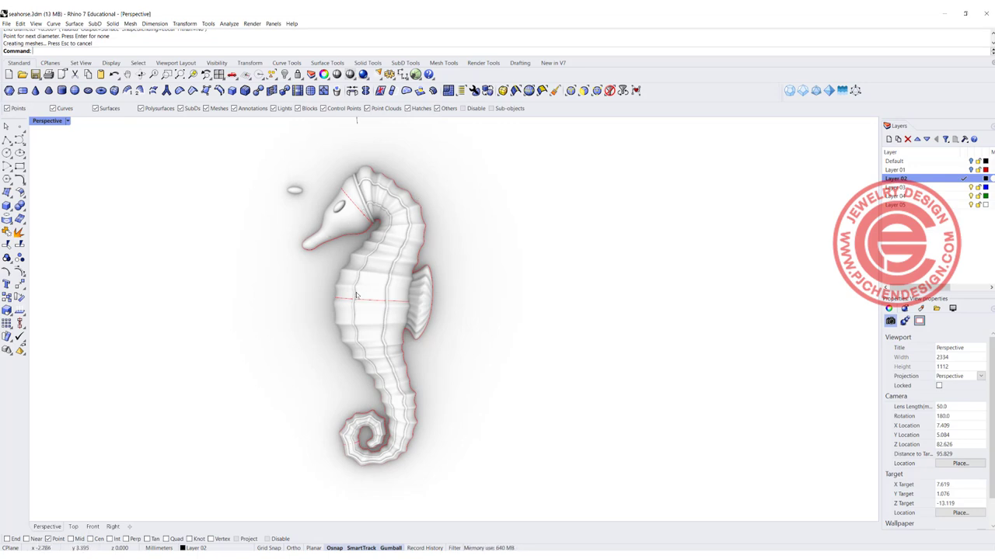
{"action": "right_click_drag", "start_coordinate": [393, 326], "coordinate": [513, 373]}
{"action": "scroll", "coordinate": [439, 317], "scroll_direction": "up", "scroll_amount": 3}
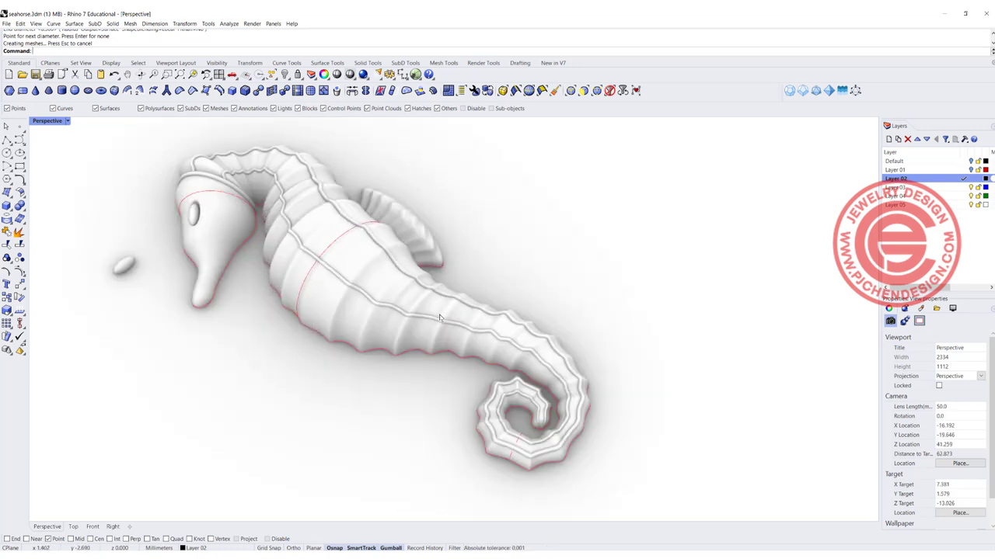
{"action": "scroll", "coordinate": [439, 317], "scroll_direction": "down", "scroll_amount": 2}
{"action": "right_click_drag", "start_coordinate": [439, 317], "coordinate": [400, 341]}
{"action": "scroll", "coordinate": [400, 341], "scroll_direction": "down", "scroll_amount": 2}
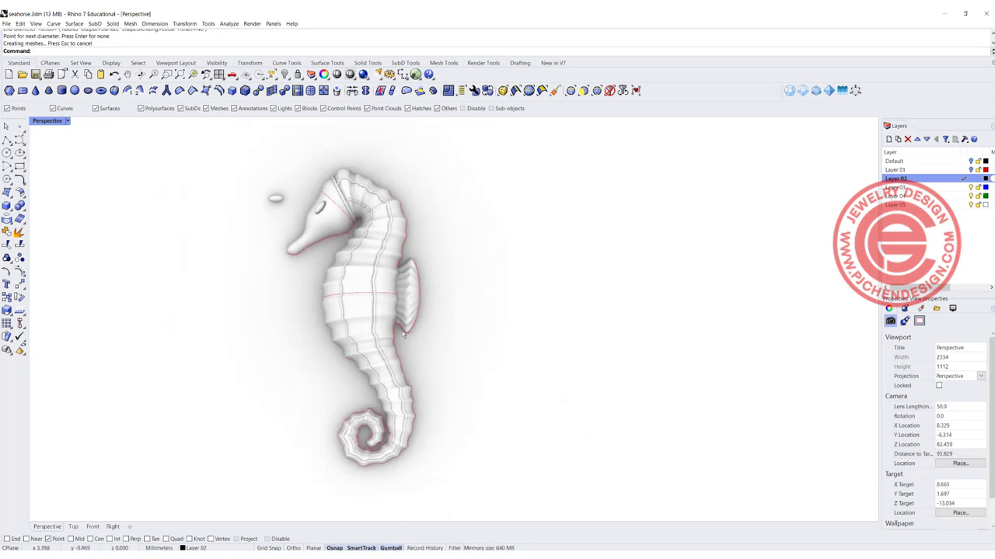